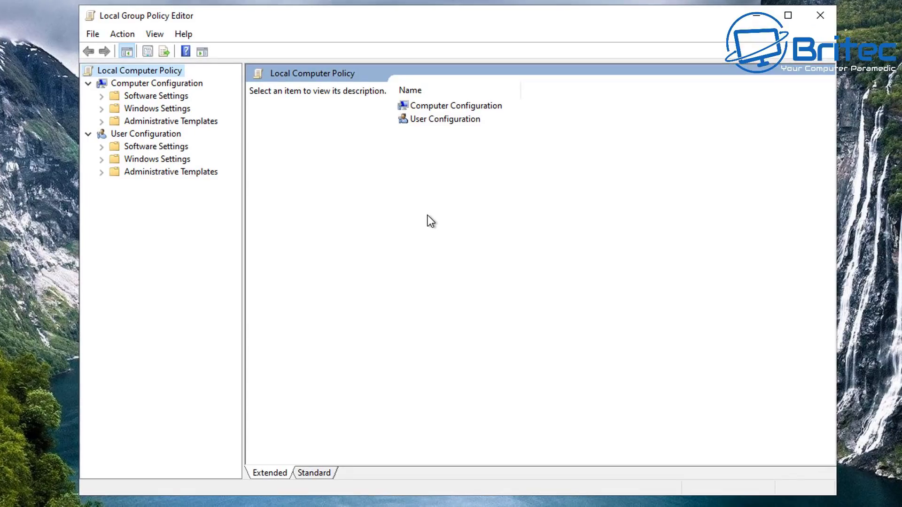
# Step: Display the Control Panel policies under User Configuration > Administrative Templates
pyautogui.click(145, 134)
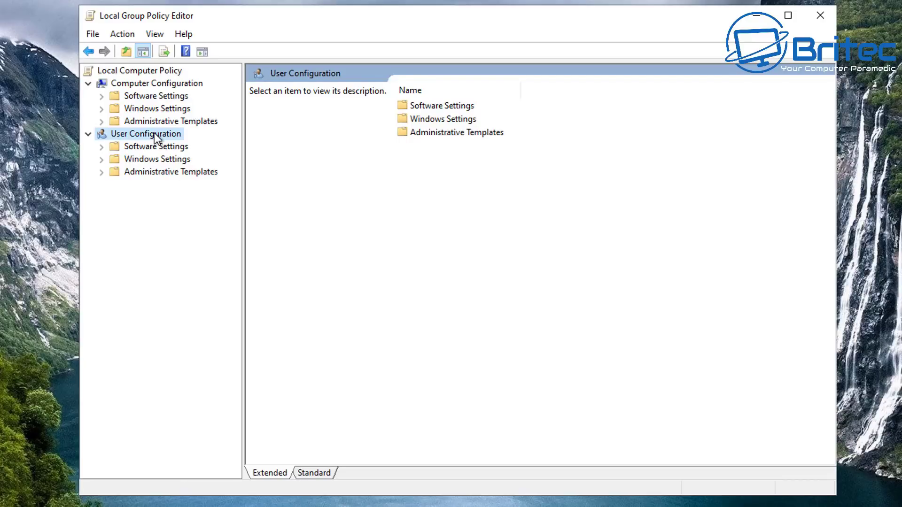
pyautogui.click(159, 171)
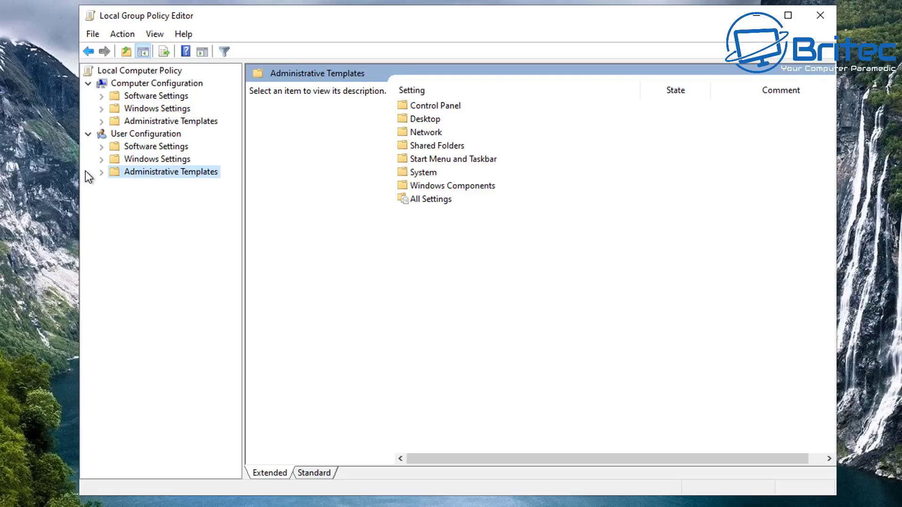
pyautogui.click(101, 172)
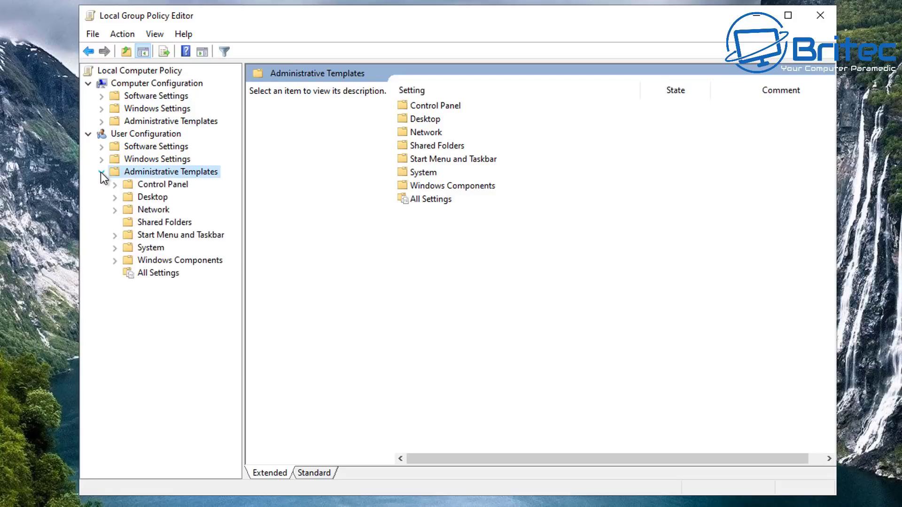
pyautogui.click(148, 184)
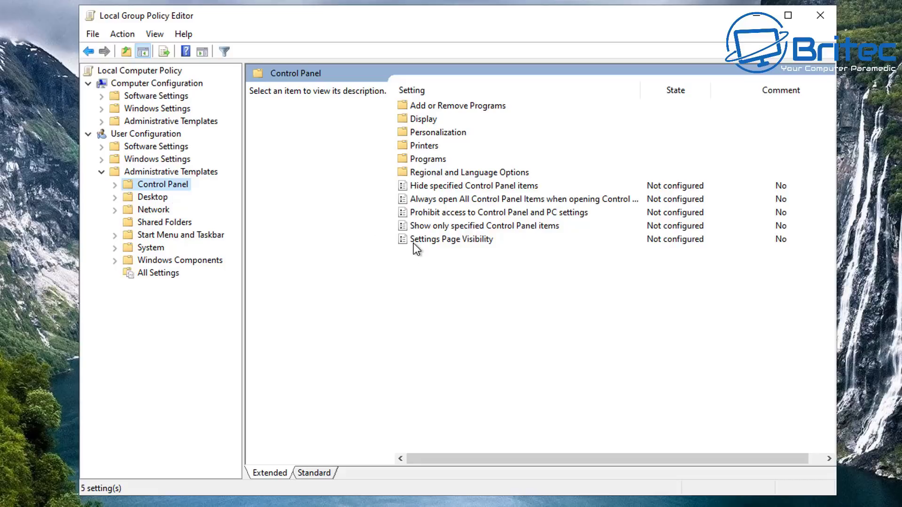
# Step: Set the "Prohibit access to Control Panel and PC settings" policy to Enabled and save it
pyautogui.click(487, 213)
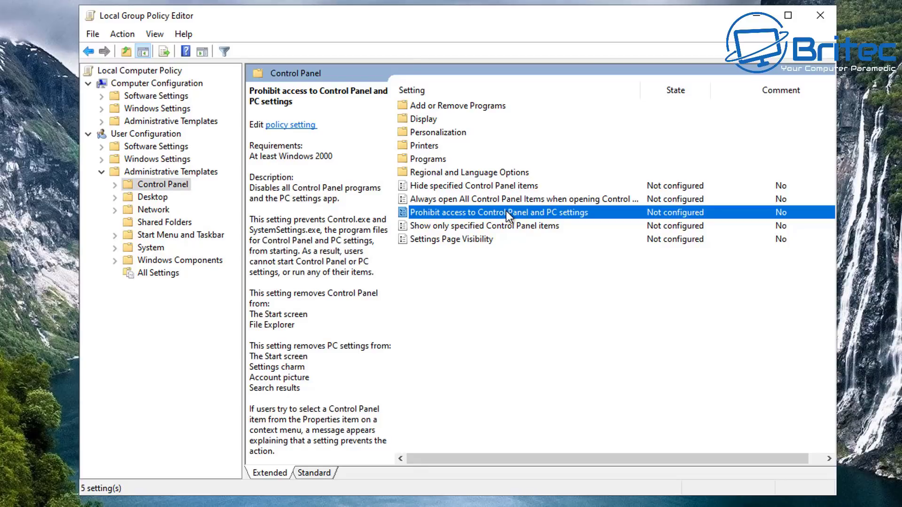
pyautogui.doubleClick(505, 211)
pyautogui.moveTo(258, 60); pyautogui.dragTo(527, 50)
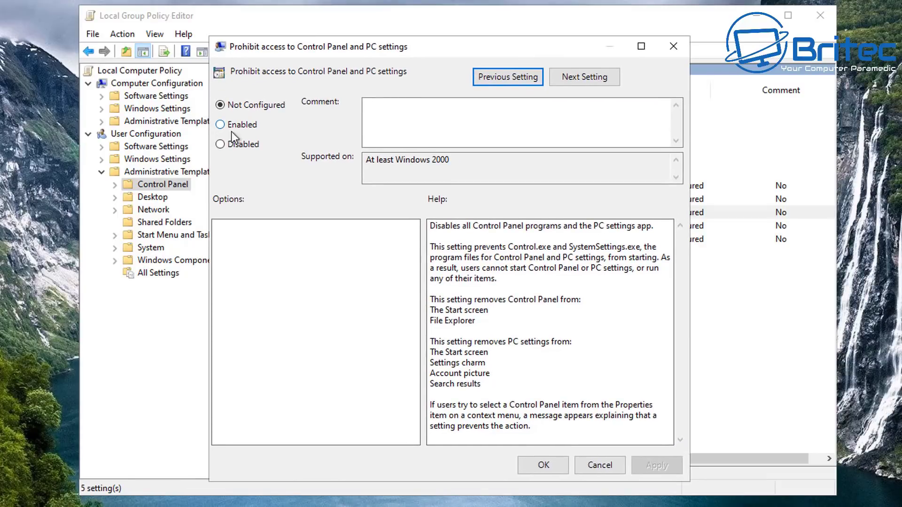
pyautogui.click(219, 125)
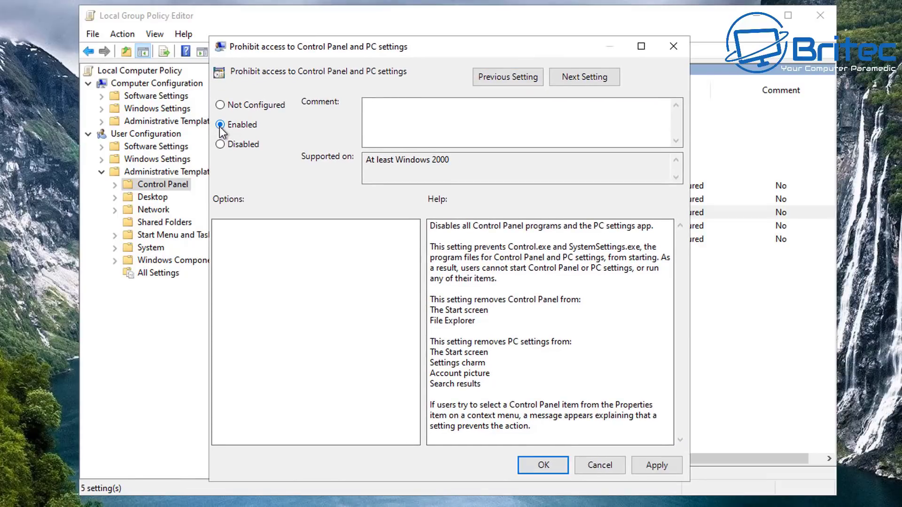
pyautogui.click(658, 465)
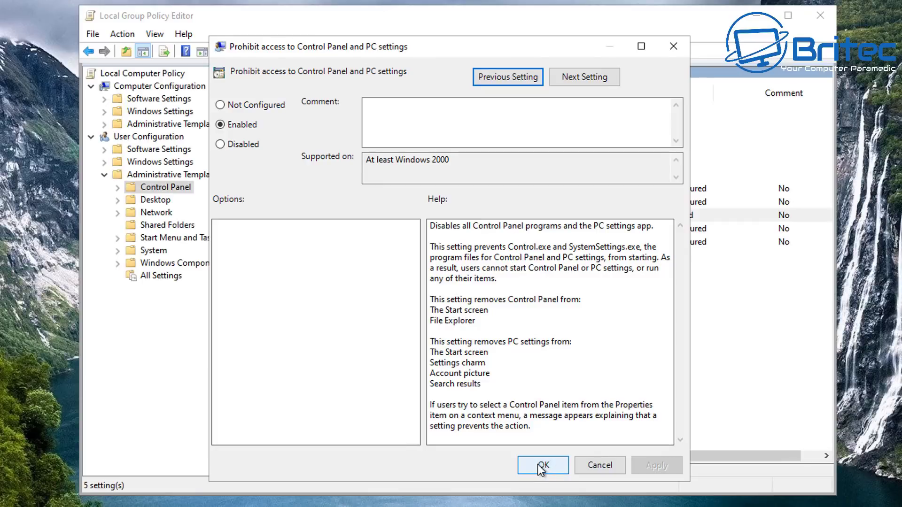
pyautogui.click(539, 465)
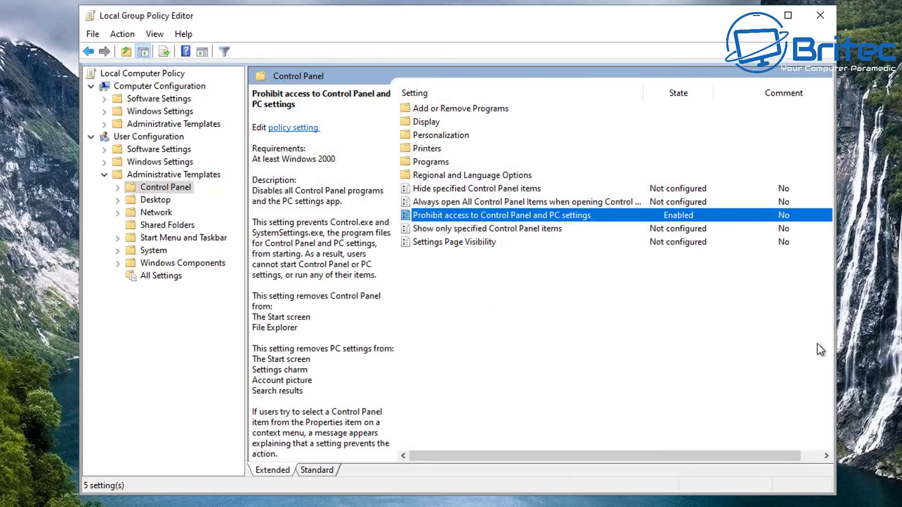
# Step: Examine the "Hide specified Control Panel items" policy and its list of disallowed items, then close it without saving
pyautogui.click(472, 230)
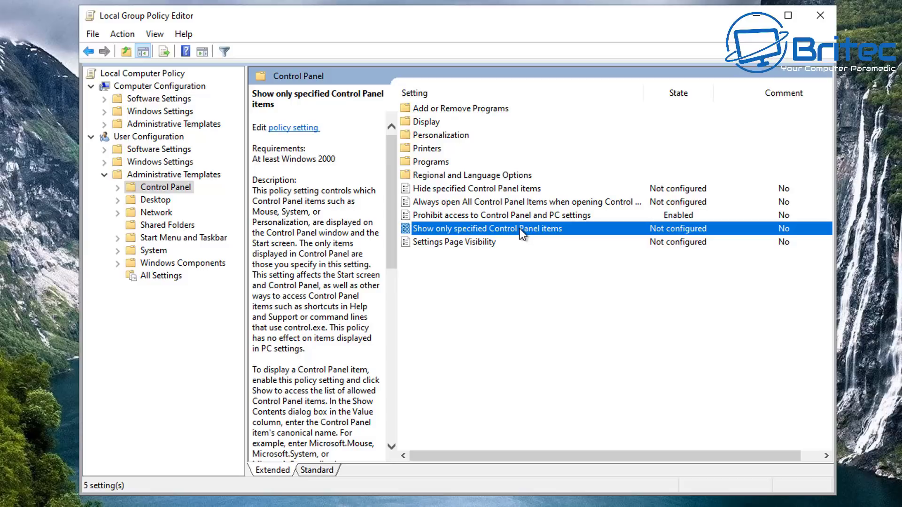
pyautogui.click(480, 189)
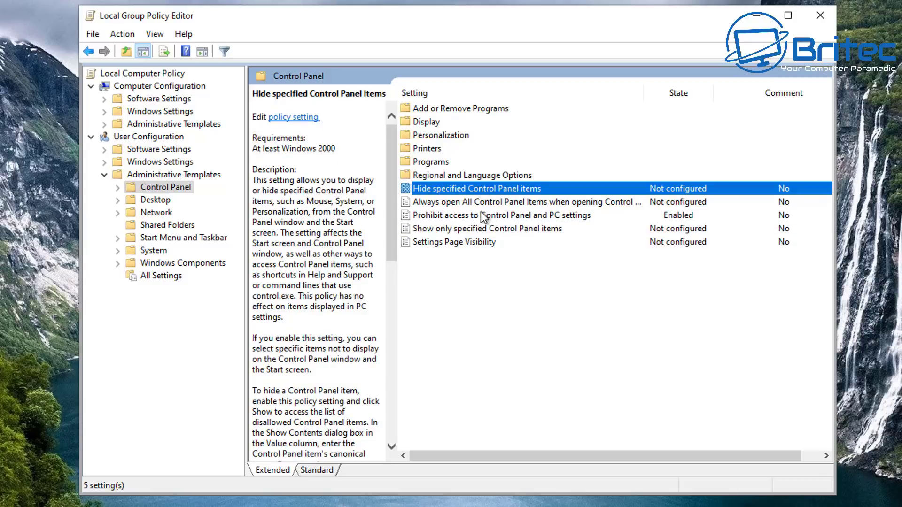
pyautogui.doubleClick(469, 187)
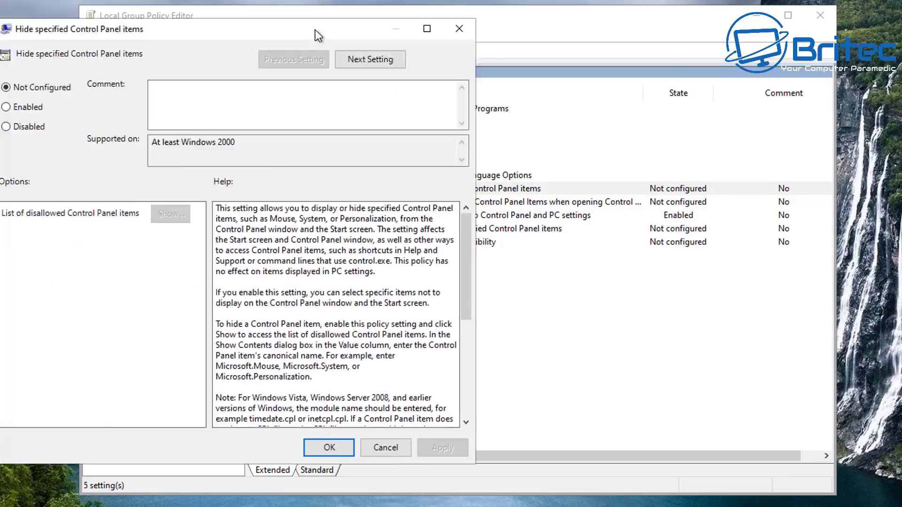
pyautogui.moveTo(315, 29); pyautogui.dragTo(565, 46)
pyautogui.click(280, 125)
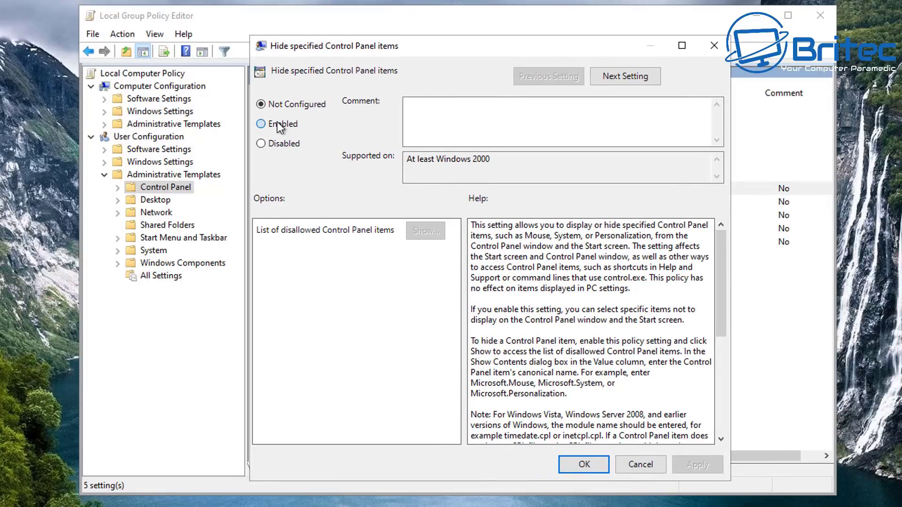
pyautogui.click(425, 230)
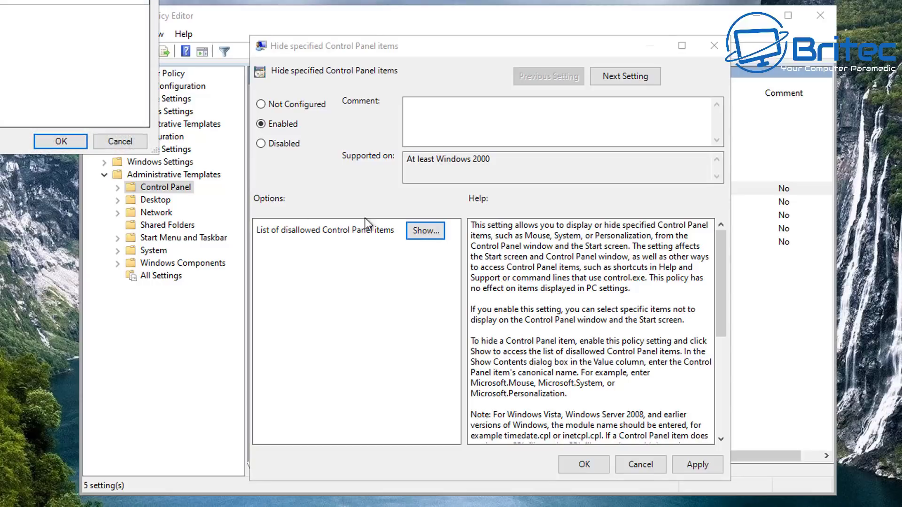
pyautogui.moveTo(70, 9); pyautogui.dragTo(479, 166)
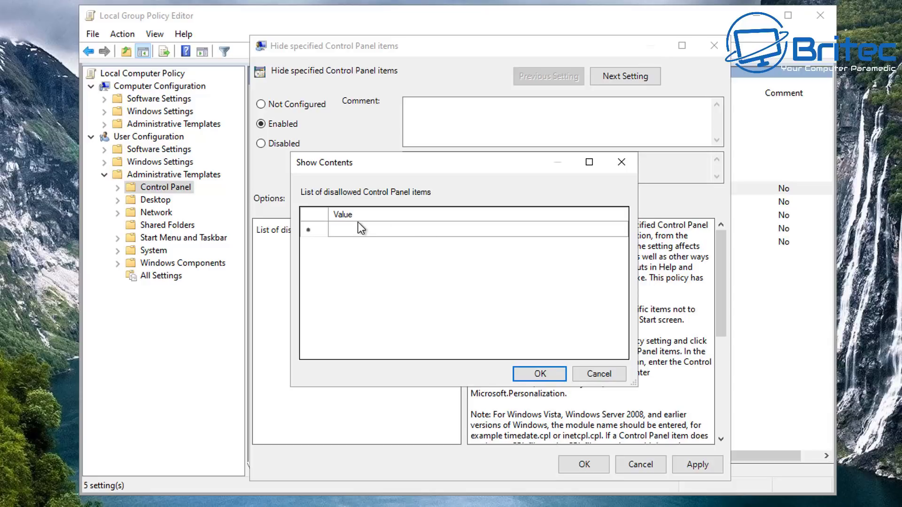
pyautogui.click(598, 373)
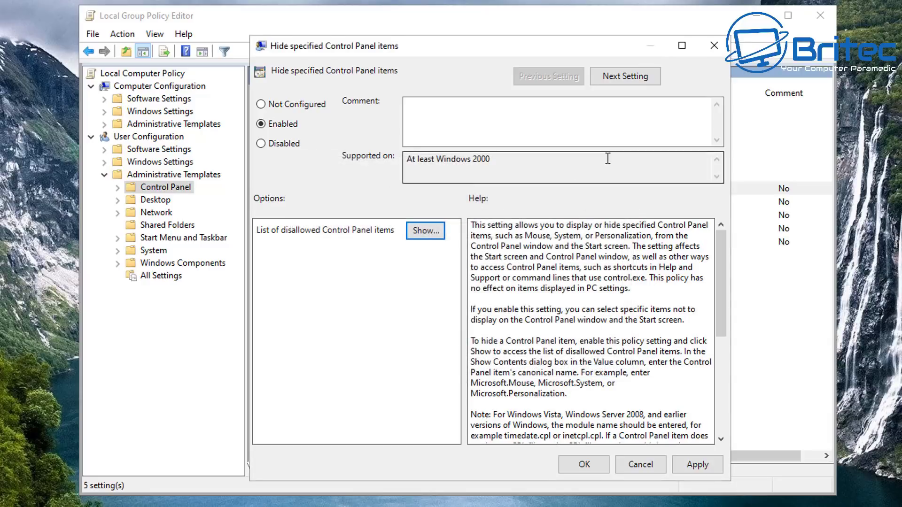
pyautogui.click(703, 52)
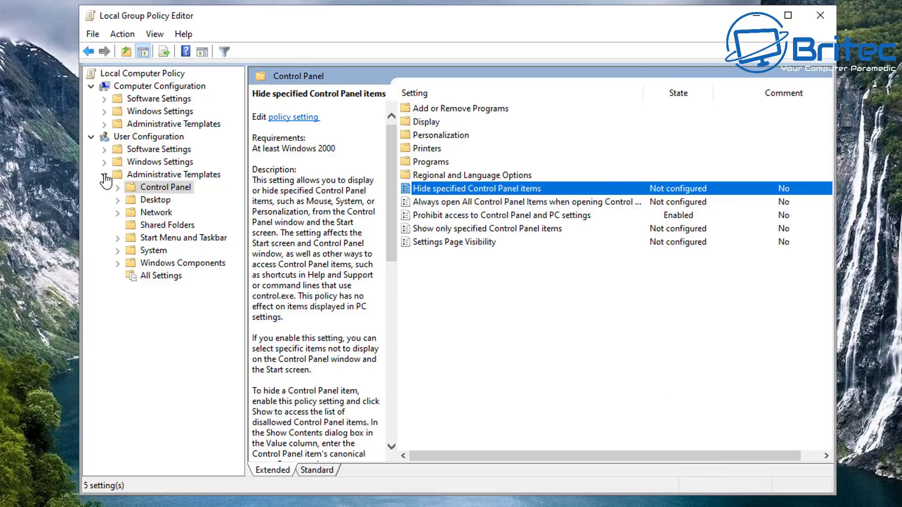
# Step: Enable the System policy "Prevent access to the command prompt", with disabling of script processing set to Yes, and save it
pyautogui.click(132, 176)
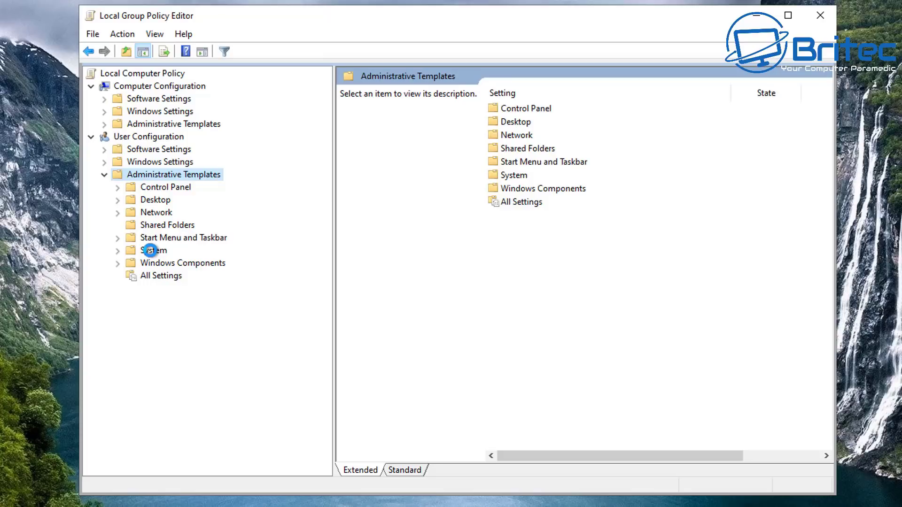
pyautogui.click(150, 251)
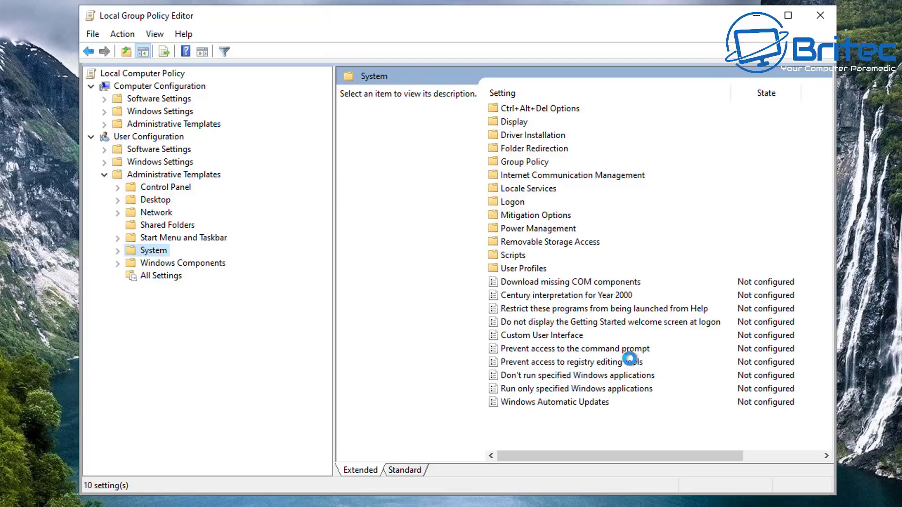
pyautogui.click(581, 349)
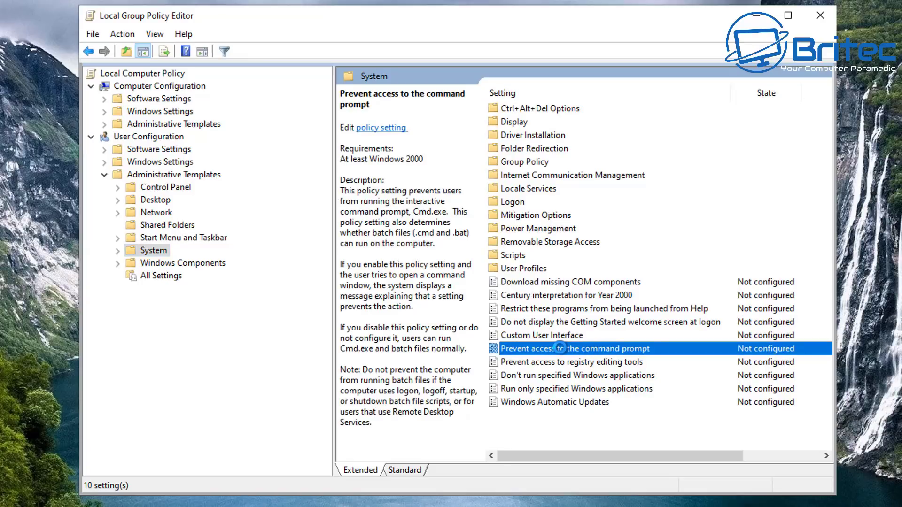
pyautogui.doubleClick(559, 348)
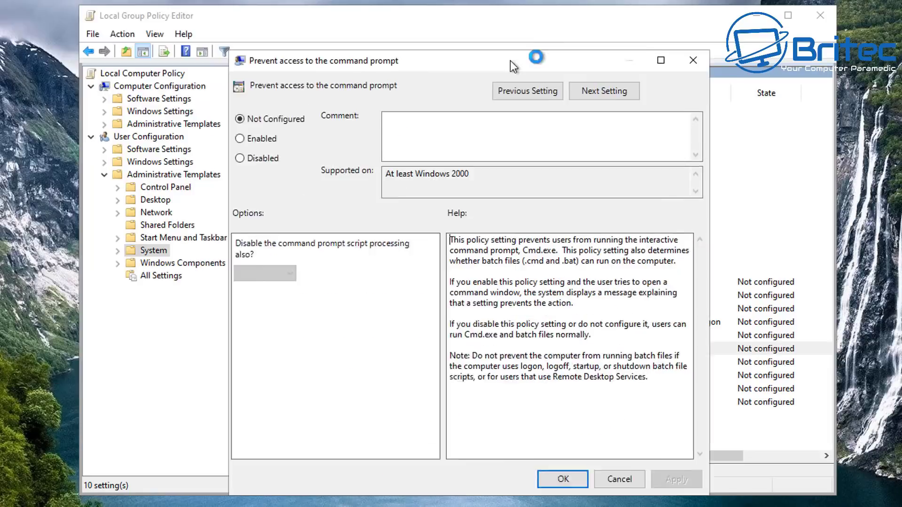
pyautogui.moveTo(510, 60); pyautogui.dragTo(541, 50)
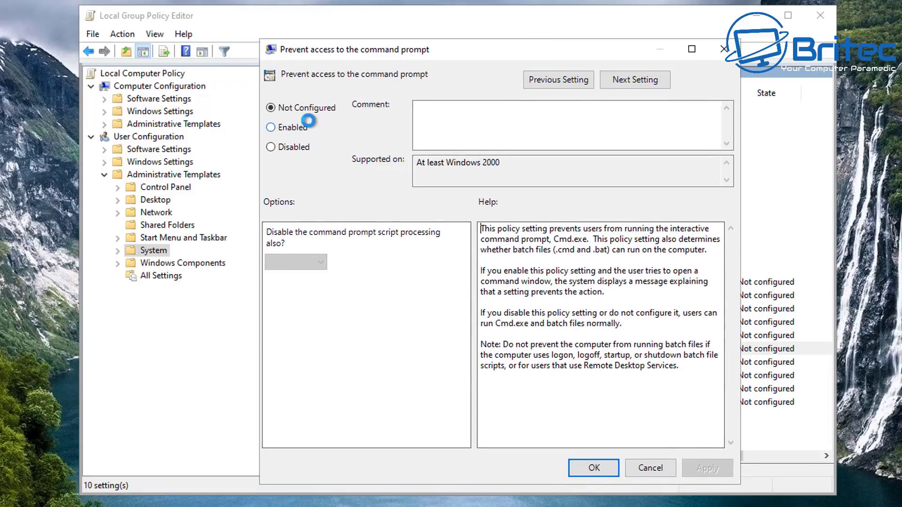
pyautogui.click(272, 126)
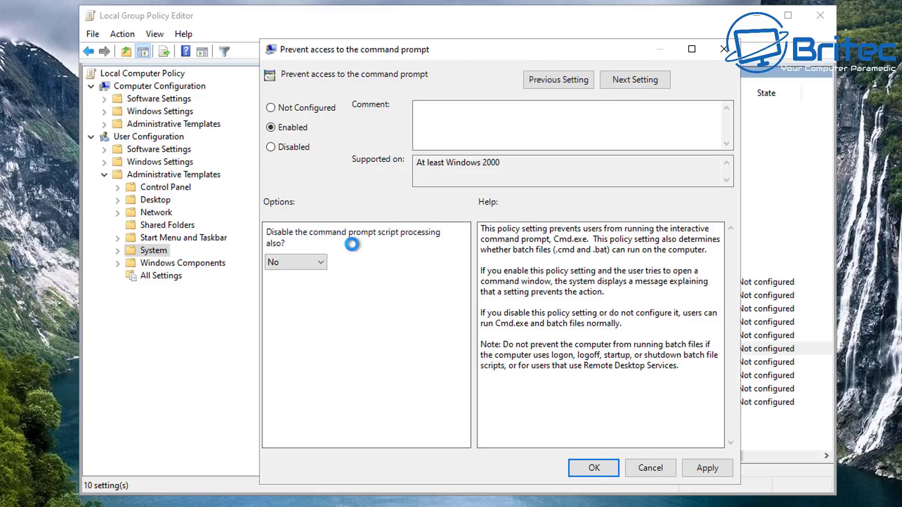
pyautogui.click(315, 261)
pyautogui.click(298, 273)
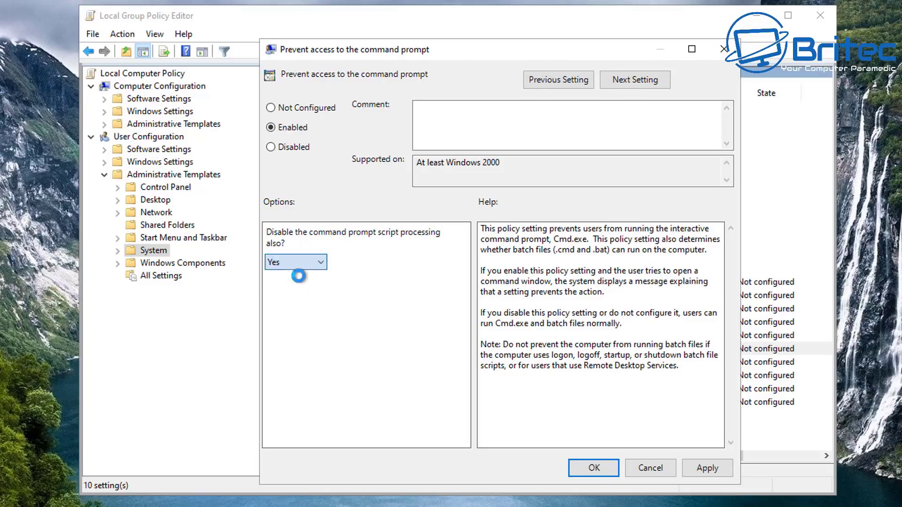
pyautogui.click(696, 468)
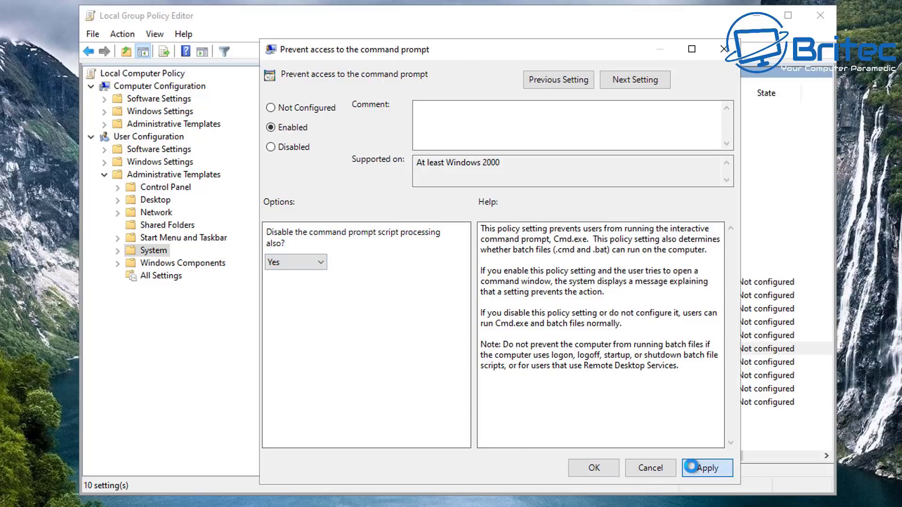
pyautogui.click(596, 467)
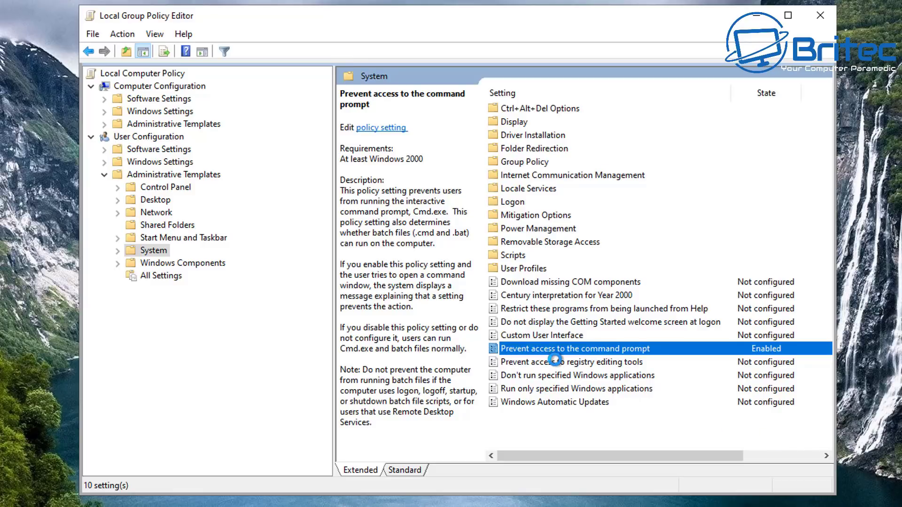
# Step: Enable the "Prevent access to registry editing tools" policy, with "Disable regedit from running silently?" set to Yes, and save it
pyautogui.click(554, 361)
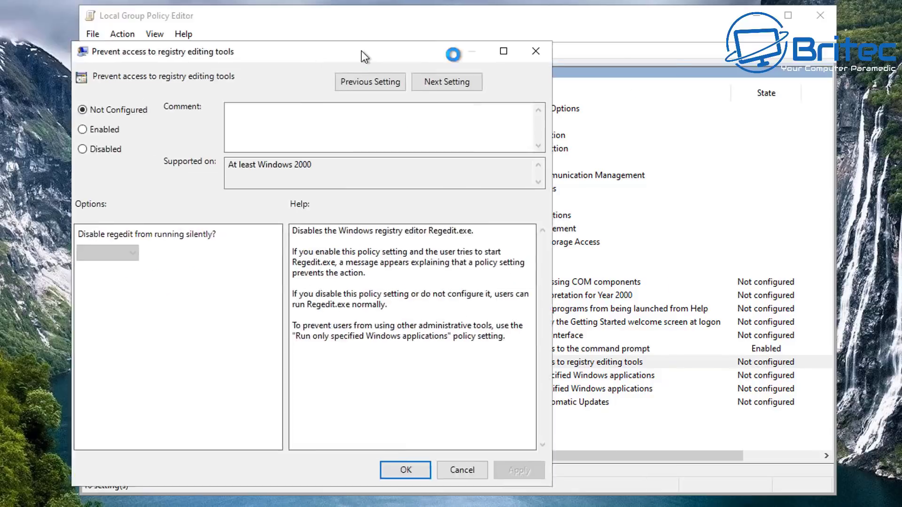
pyautogui.moveTo(361, 53); pyautogui.dragTo(533, 46)
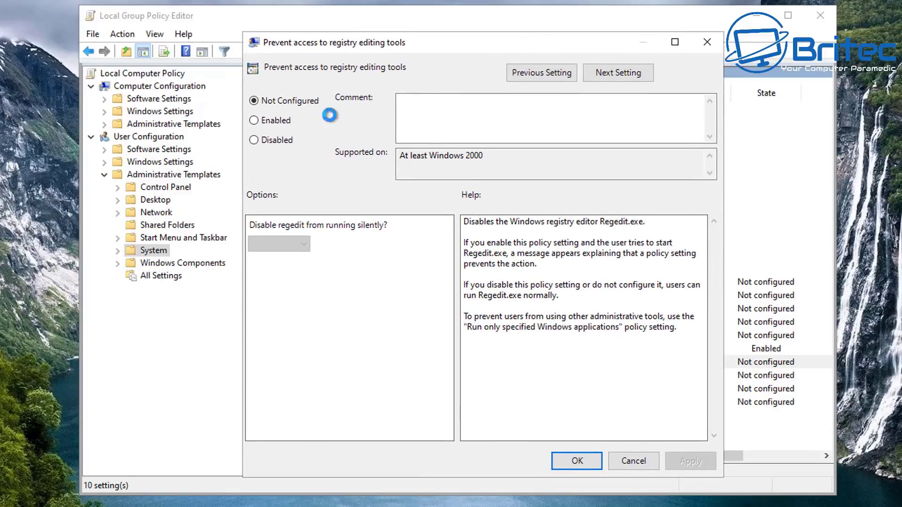
pyautogui.click(254, 119)
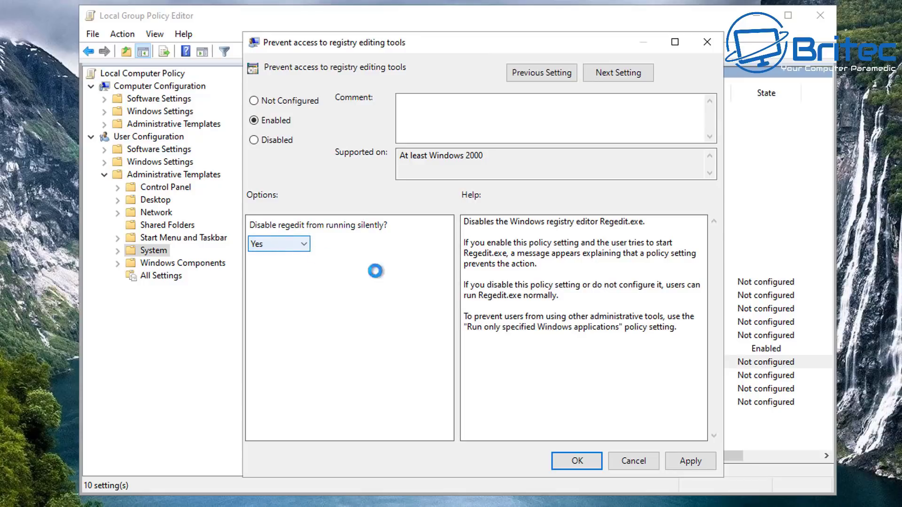
pyautogui.click(679, 461)
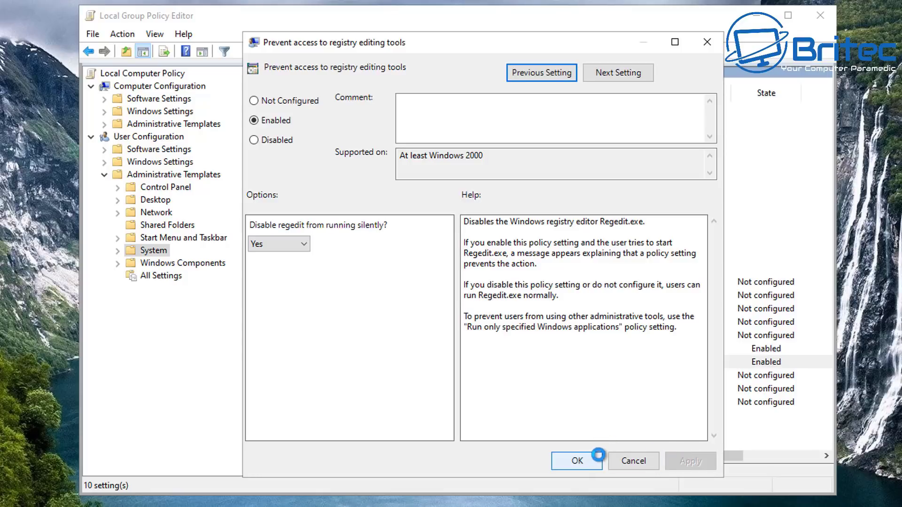
pyautogui.click(600, 455)
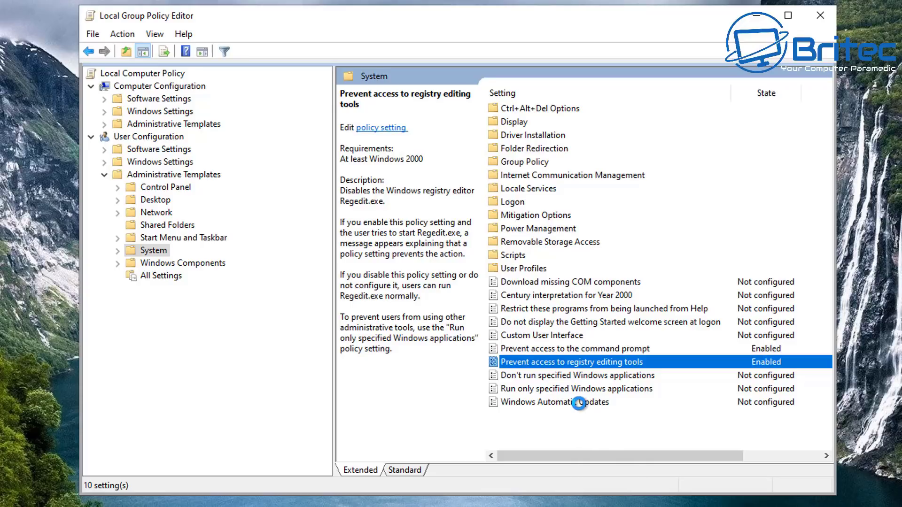
# Step: Set the "Windows Automatic Updates" policy to Disabled and apply the change
pyautogui.click(573, 402)
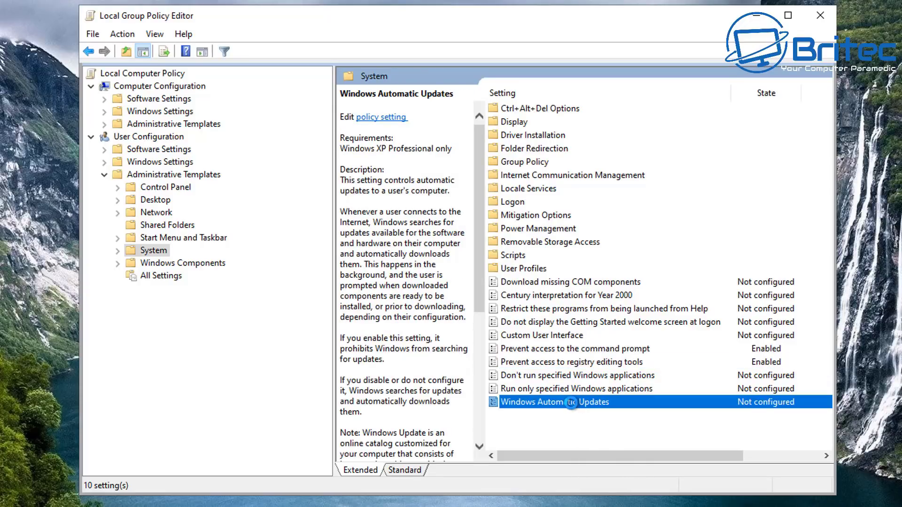
pyautogui.doubleClick(571, 403)
pyautogui.moveTo(86, 7); pyautogui.dragTo(472, 63)
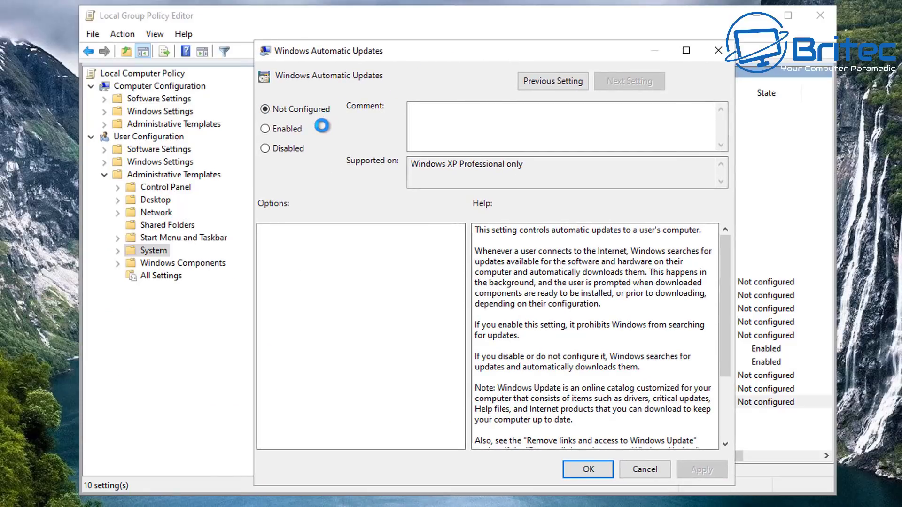
pyautogui.click(265, 148)
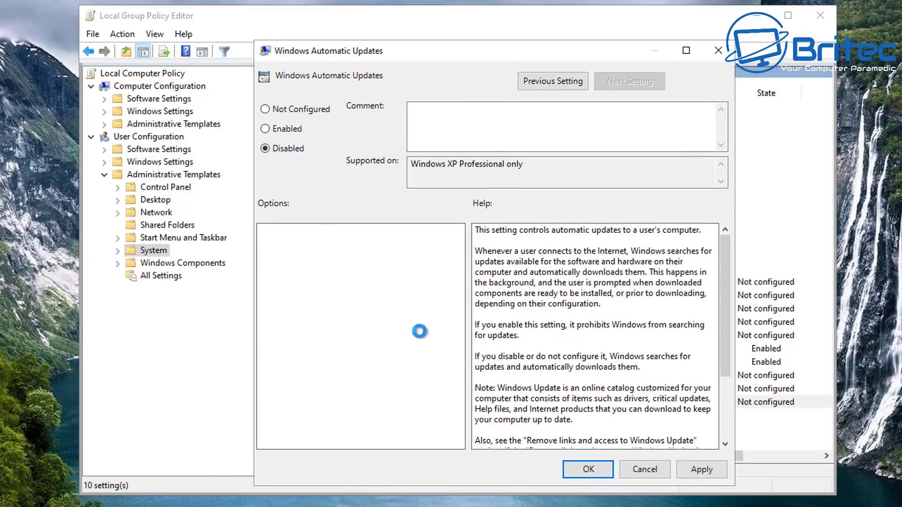
pyautogui.click(702, 470)
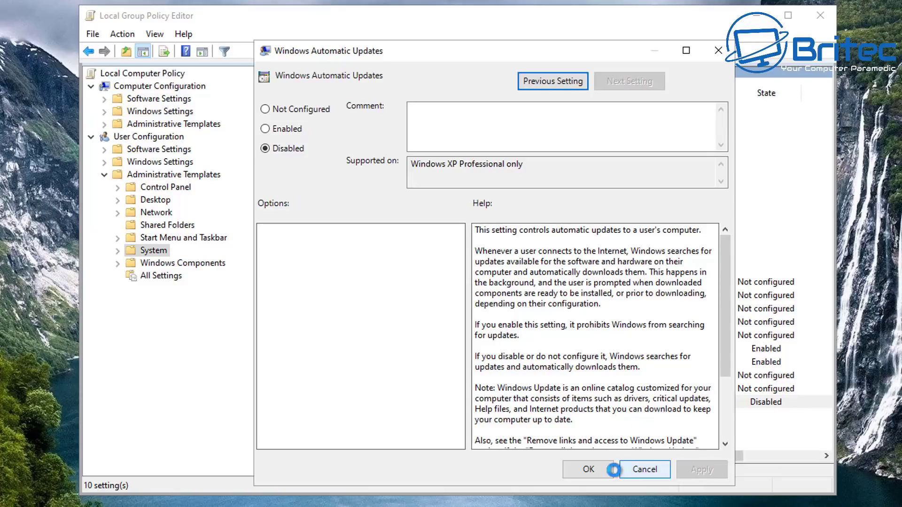
# Step: Close the Windows Automatic Updates policy and set "Restrict these programs from being launched from Help" to Enabled, ready for its executables list
pyautogui.click(611, 470)
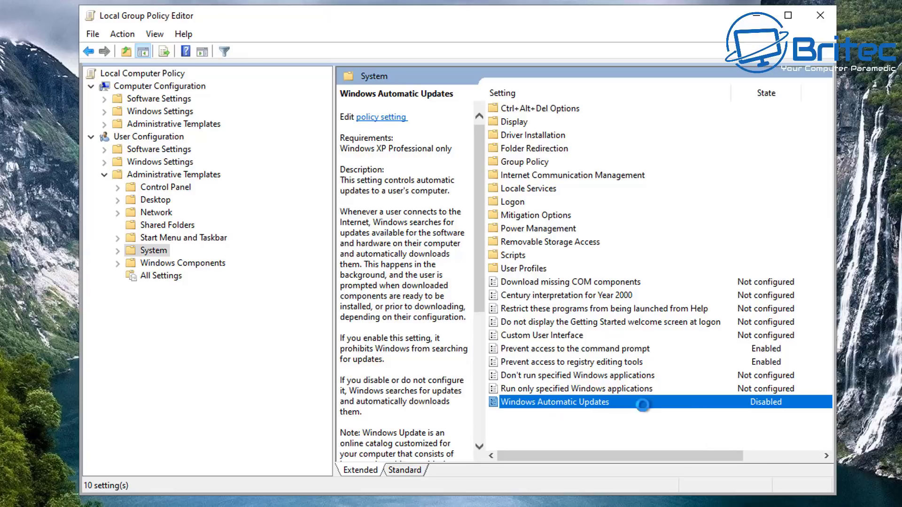
pyautogui.click(546, 310)
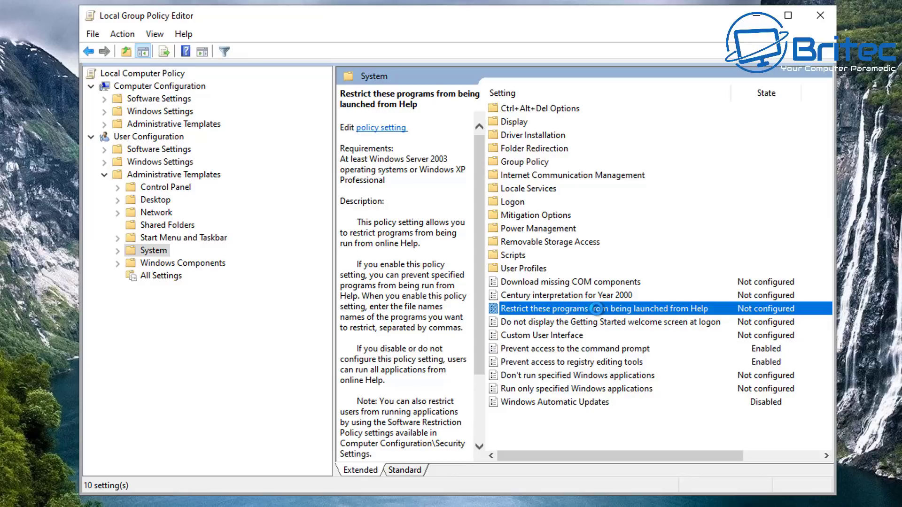
pyautogui.doubleClick(599, 308)
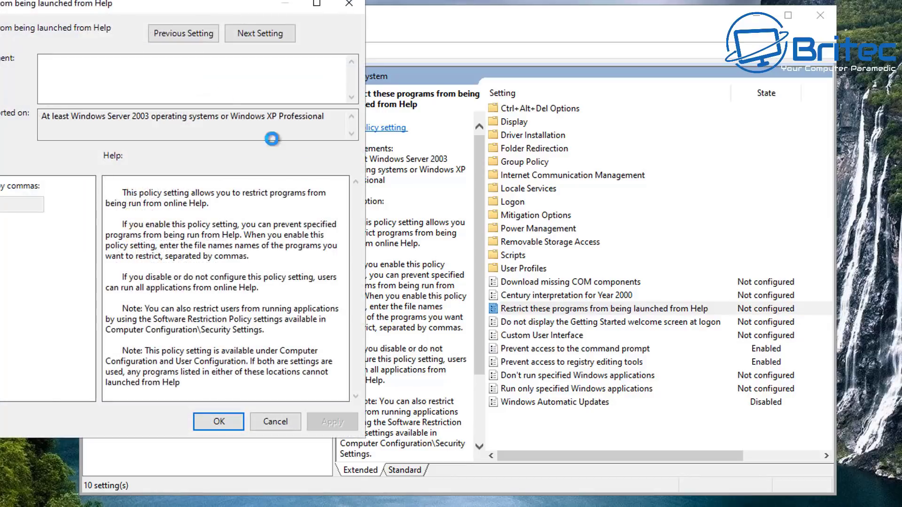
pyautogui.moveTo(243, 45); pyautogui.dragTo(603, 56)
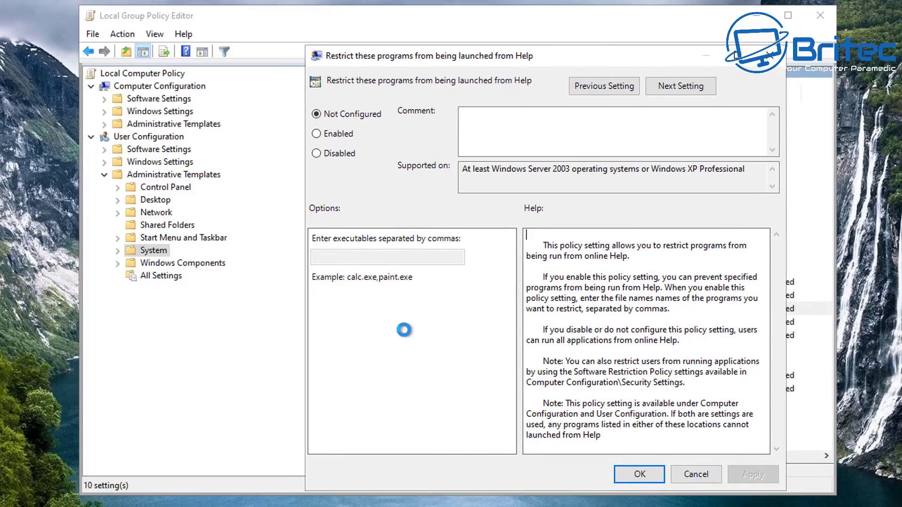
pyautogui.click(324, 135)
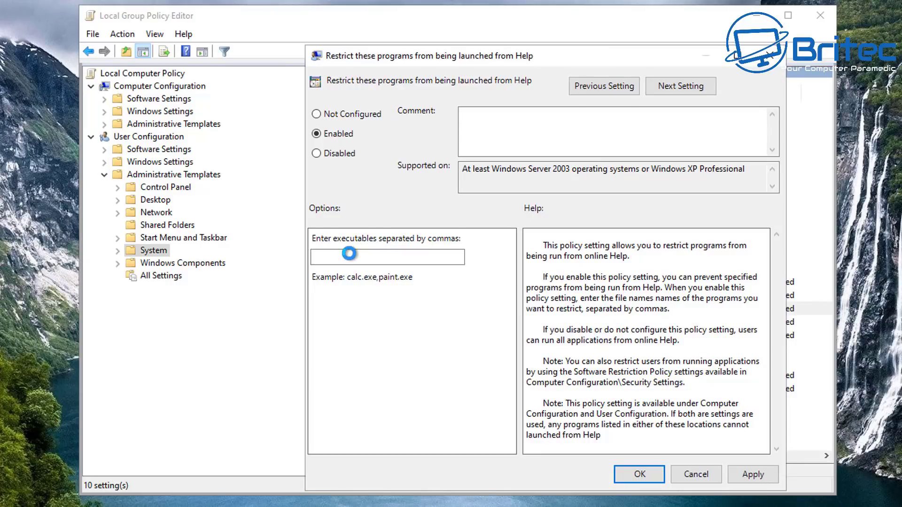
pyautogui.click(349, 256)
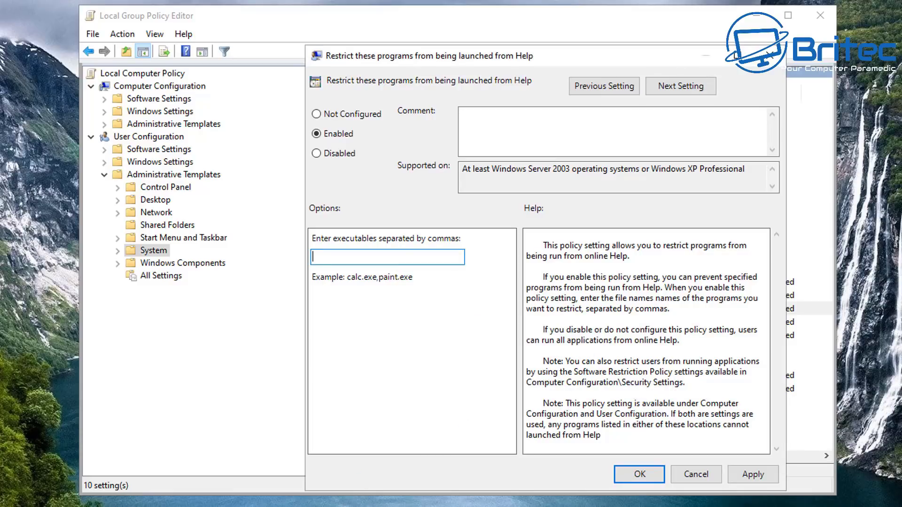
# Step: Switch to File Explorer and locate the notepad application in the Windows folder of drive C
pyautogui.rightClick(165, 506)
pyautogui.click(132, 506)
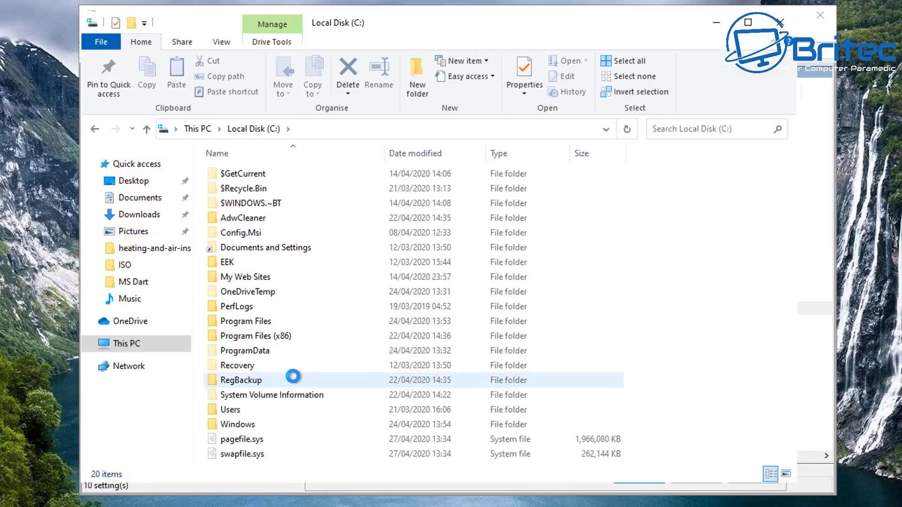
pyautogui.click(241, 424)
pyautogui.doubleClick(240, 424)
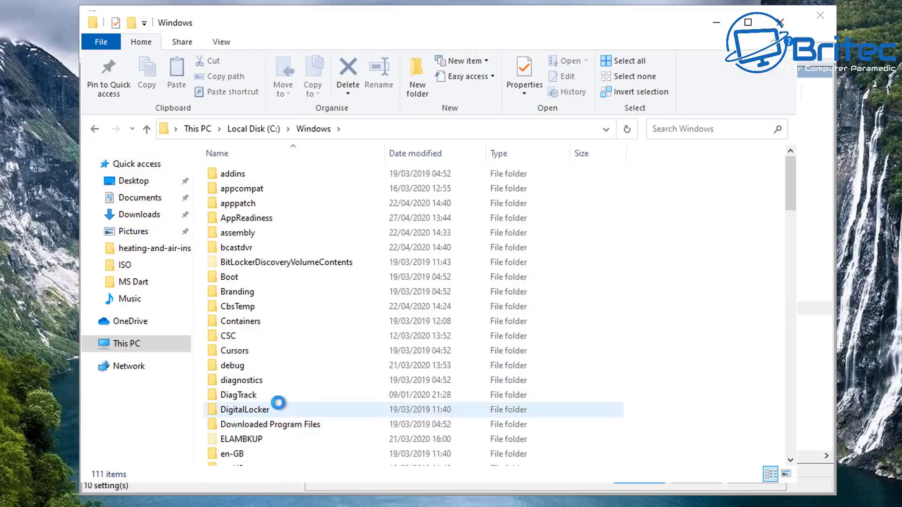
pyautogui.scroll(-10, 280, 398)
pyautogui.scroll(-13, 279, 399)
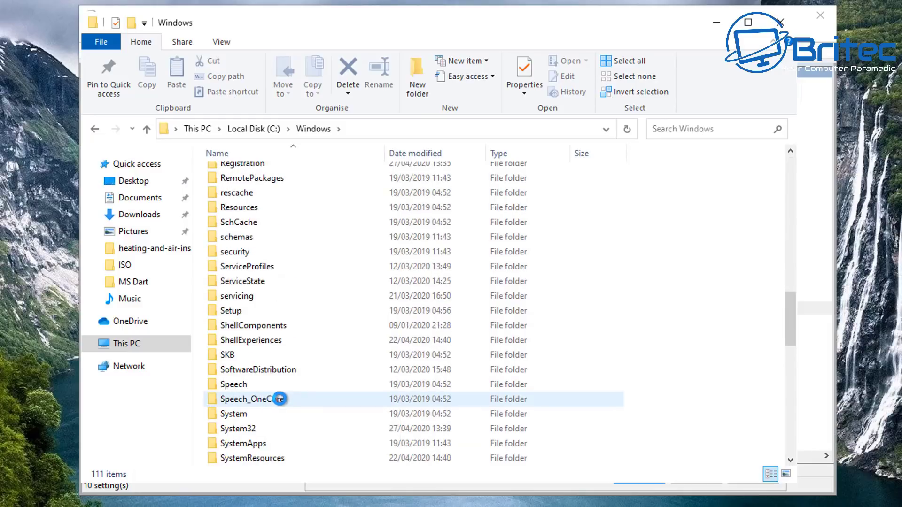
pyautogui.scroll(-2, 280, 398)
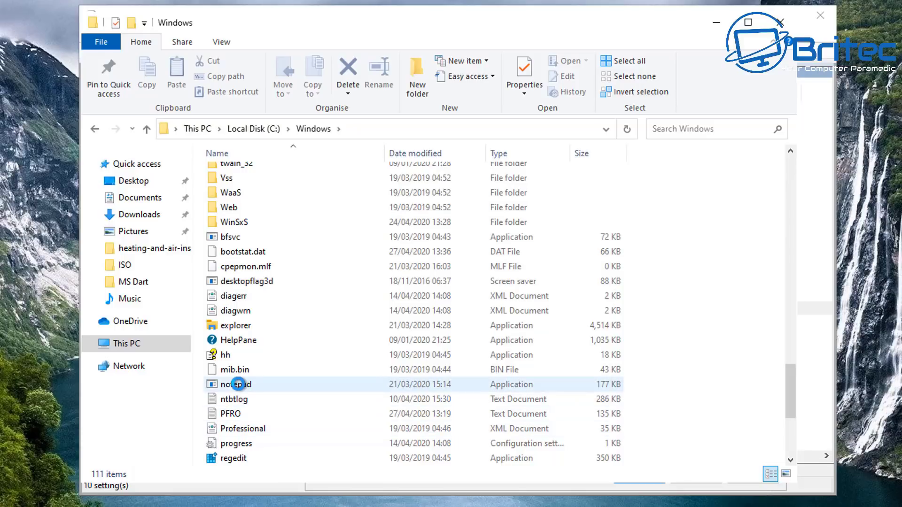
pyautogui.moveTo(239, 385)
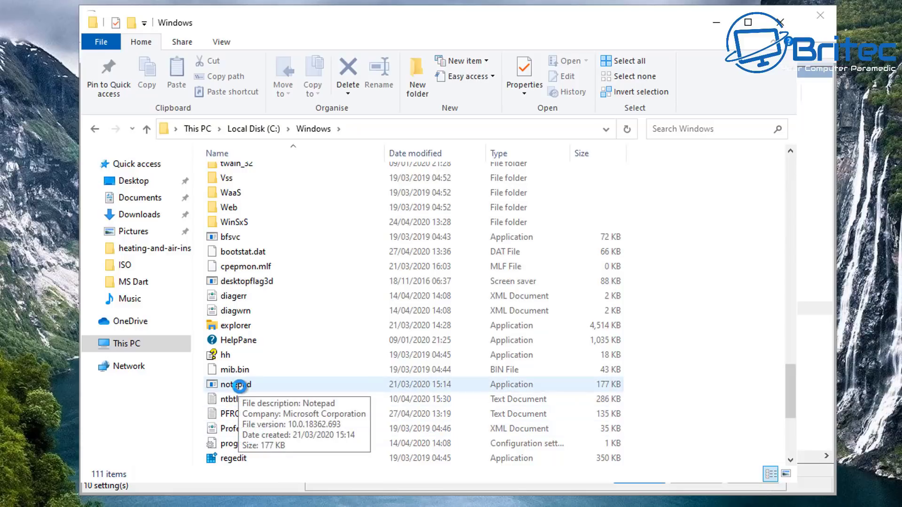
# Step: Turn off "Hide extensions for known file types" in the advanced folder options and save the change
pyautogui.click(223, 42)
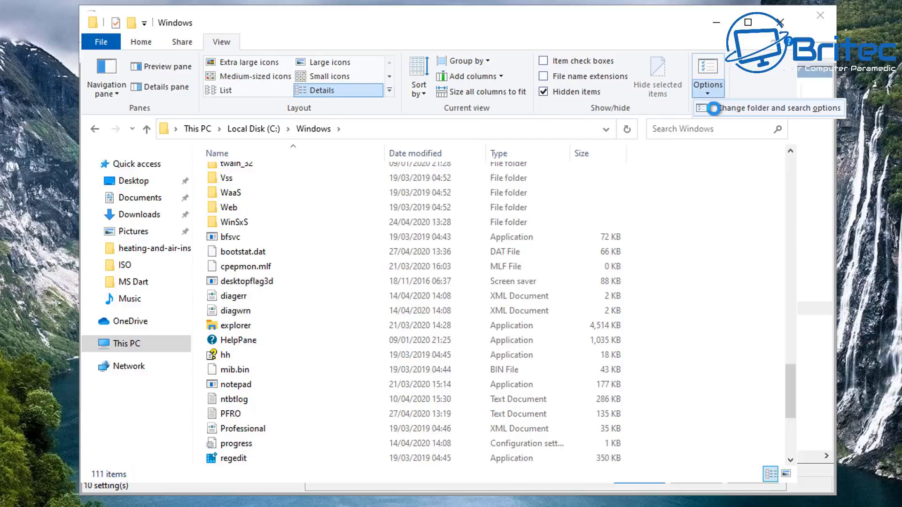
pyautogui.click(707, 80)
pyautogui.moveTo(243, 160); pyautogui.dragTo(501, 109)
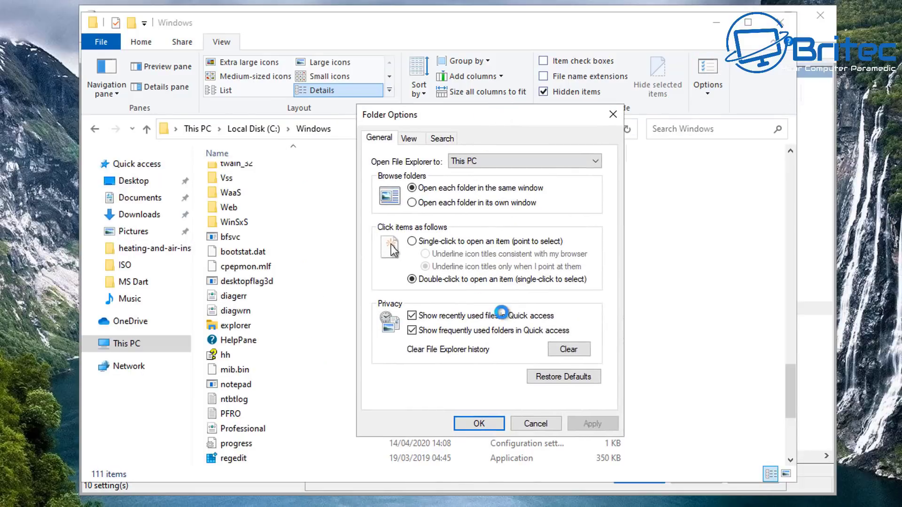
pyautogui.click(408, 138)
pyautogui.scroll(-3, 462, 305)
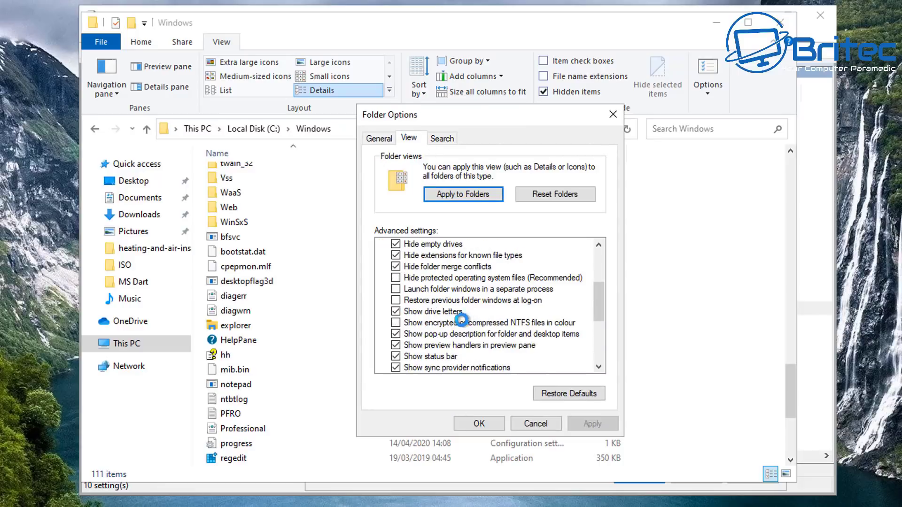
pyautogui.scroll(2, 446, 324)
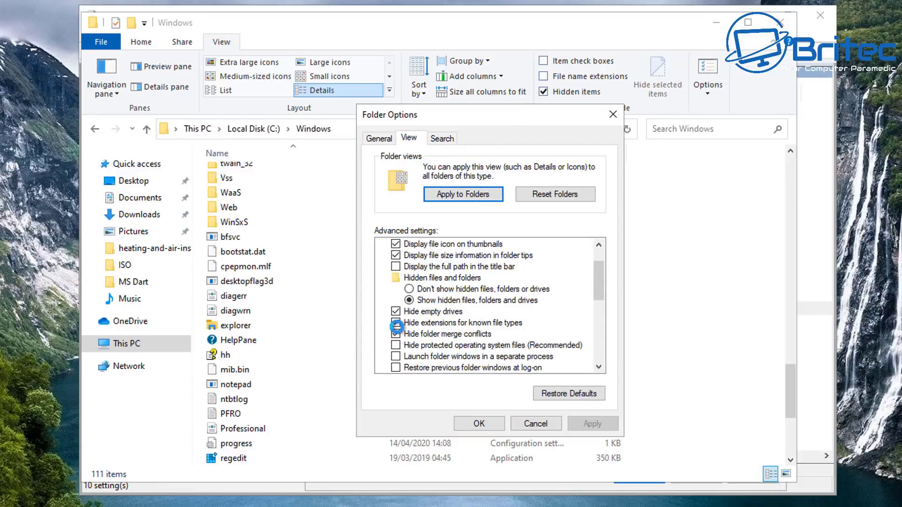
pyautogui.click(395, 322)
pyautogui.click(585, 423)
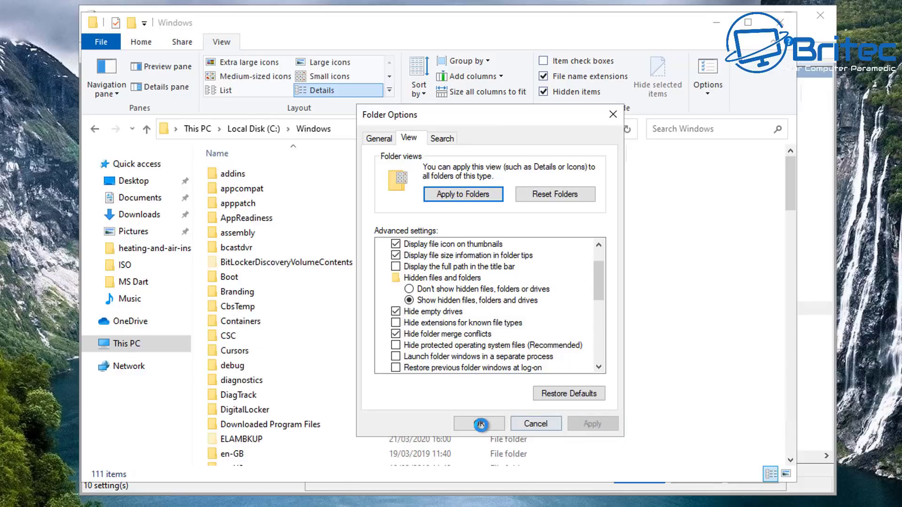
pyautogui.click(480, 423)
# Step: Check notepad's full file name in the Windows folder, then list notepad.exe, regedit.exe, cmd.exe as executables restricted from Help and save the policy
pyautogui.scroll(-12, 353, 378)
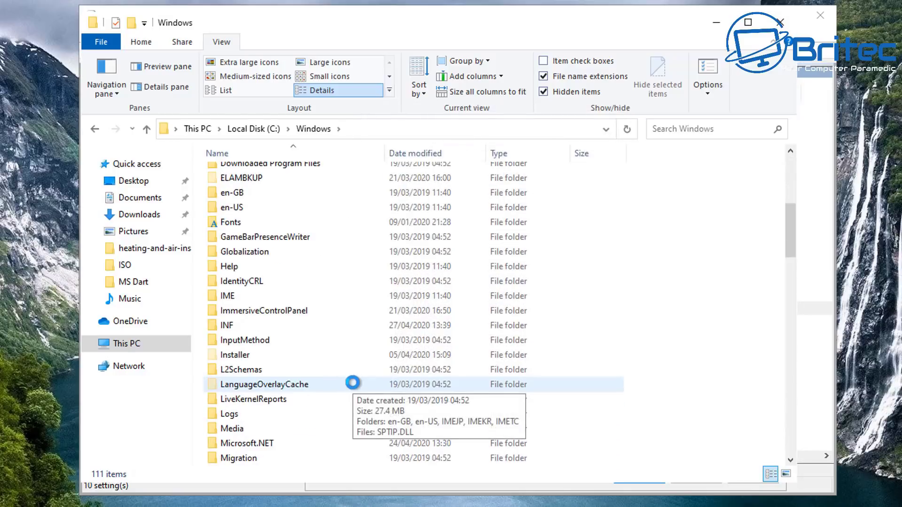
pyautogui.scroll(-10, 354, 384)
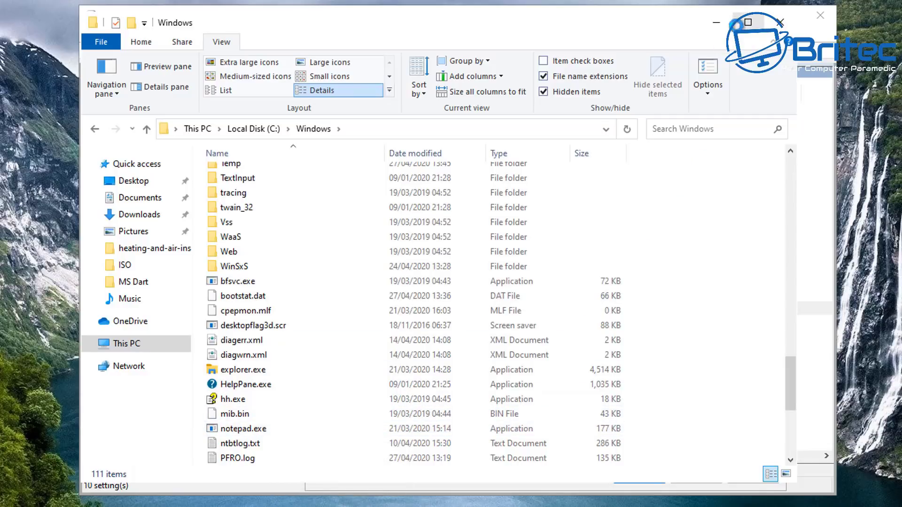
pyautogui.click(716, 22)
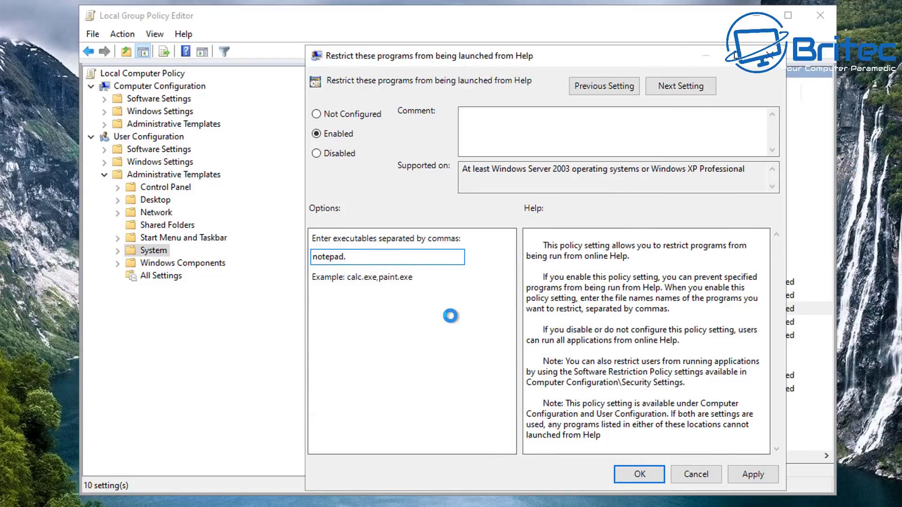
pyautogui.write('e, regedit.exe, cmd.')
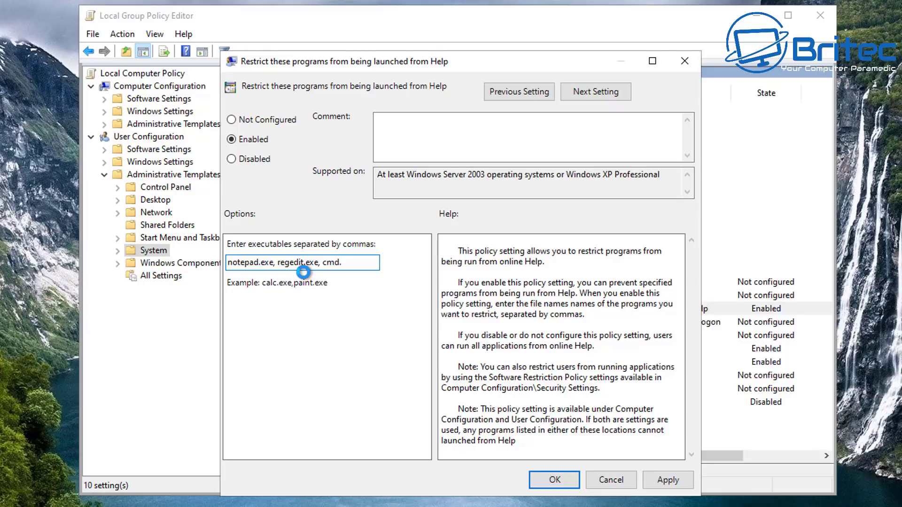
pyautogui.write(',')
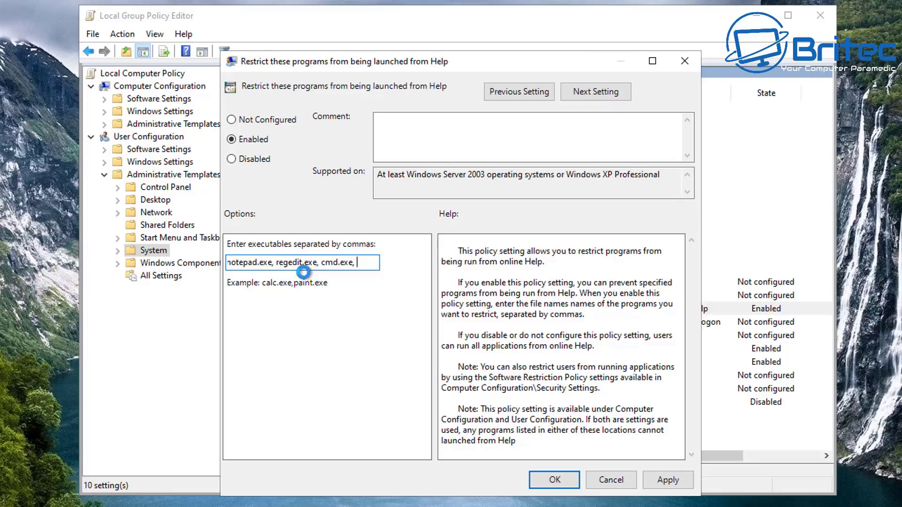
pyautogui.click(554, 480)
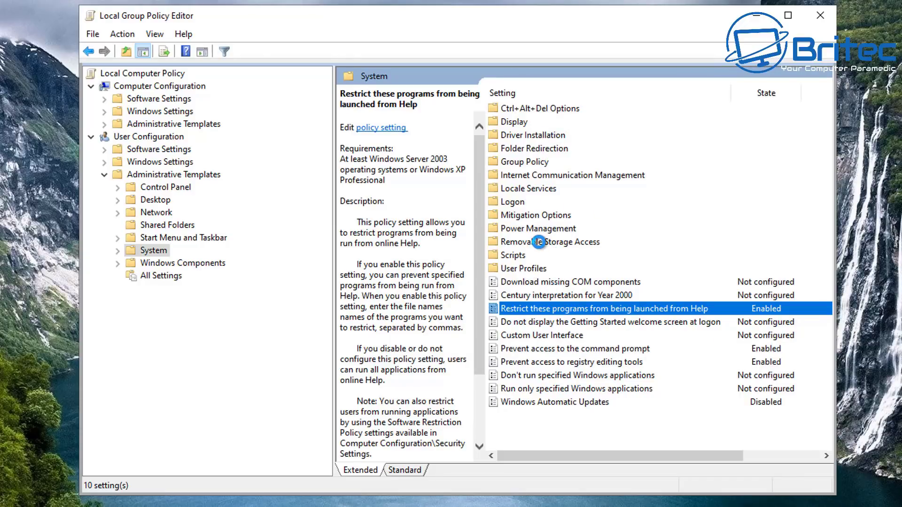
# Step: Enable the "All Removable Storage classes: Deny all access" policy under System's Removable Storage Access and save it
pyautogui.click(538, 242)
pyautogui.doubleClick(538, 242)
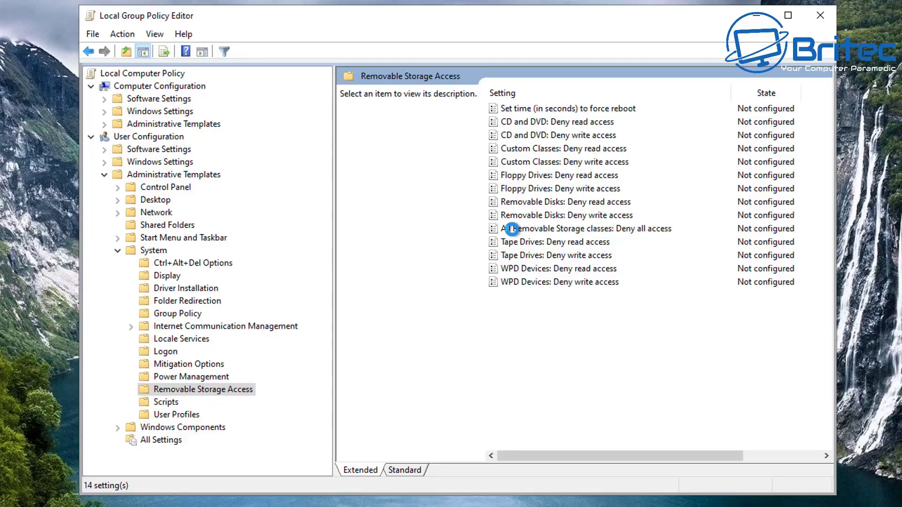
pyautogui.click(511, 229)
pyautogui.doubleClick(541, 229)
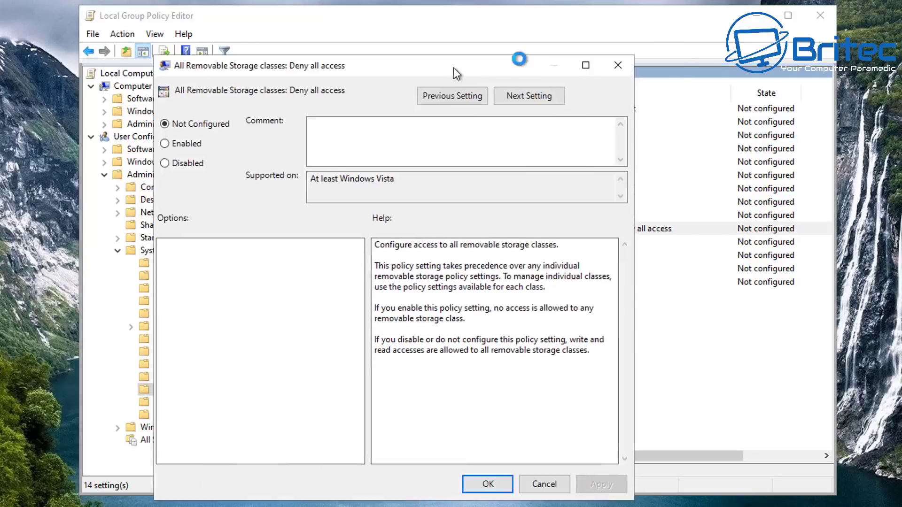
pyautogui.moveTo(453, 67); pyautogui.dragTo(542, 50)
pyautogui.click(255, 126)
pyautogui.click(667, 463)
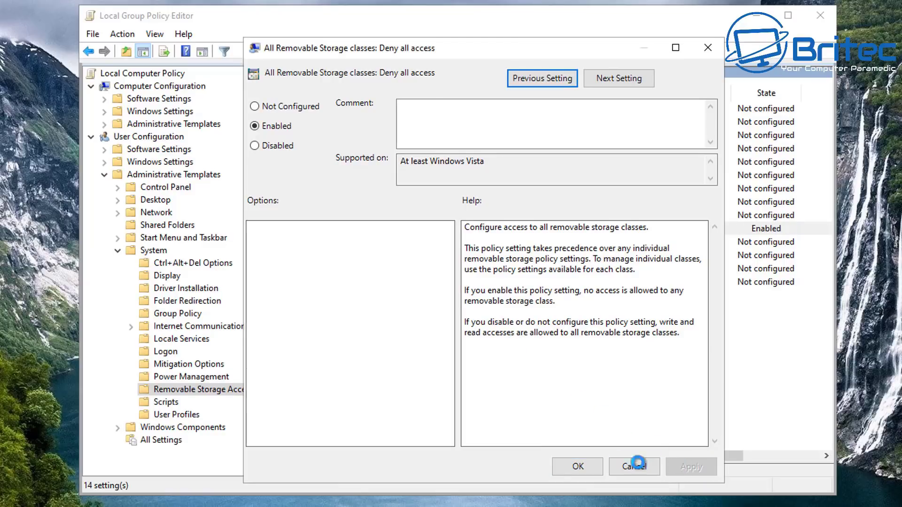
pyautogui.click(577, 465)
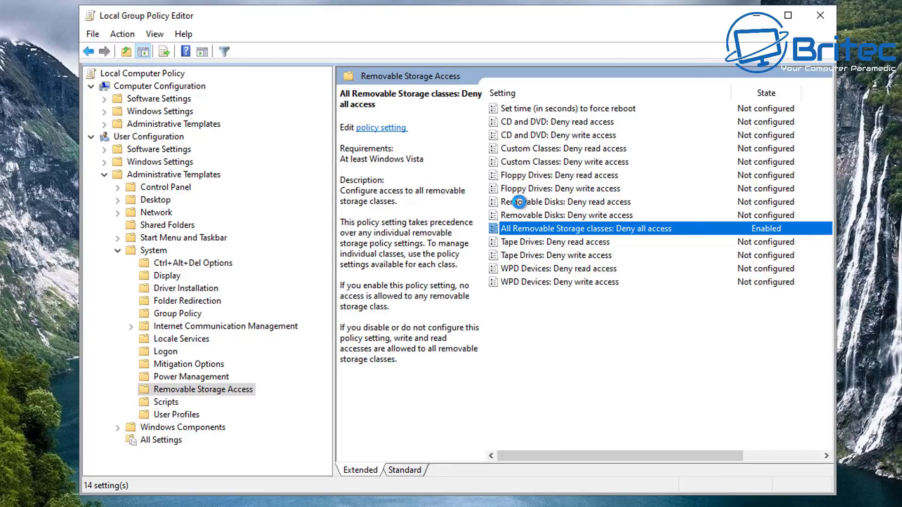
# Step: Enable the "Removable Disks: Deny read access" policy and save it
pyautogui.click(519, 202)
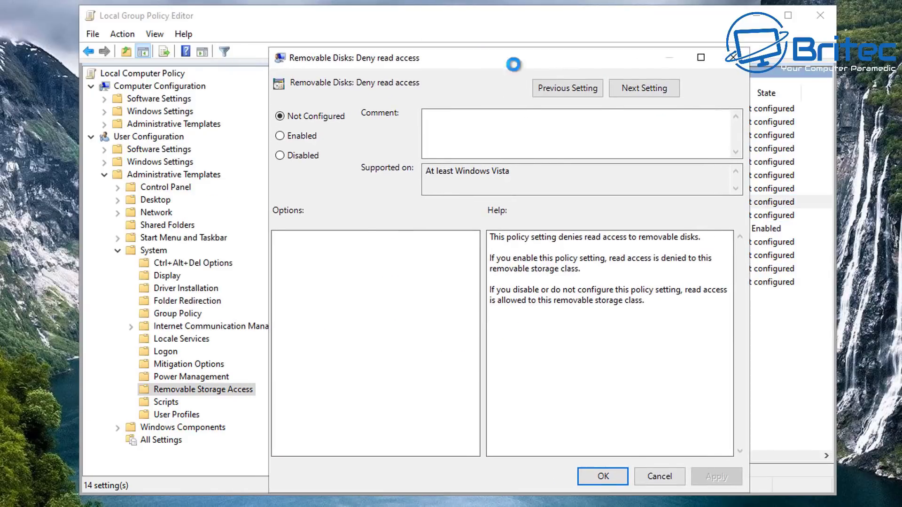
pyautogui.click(287, 136)
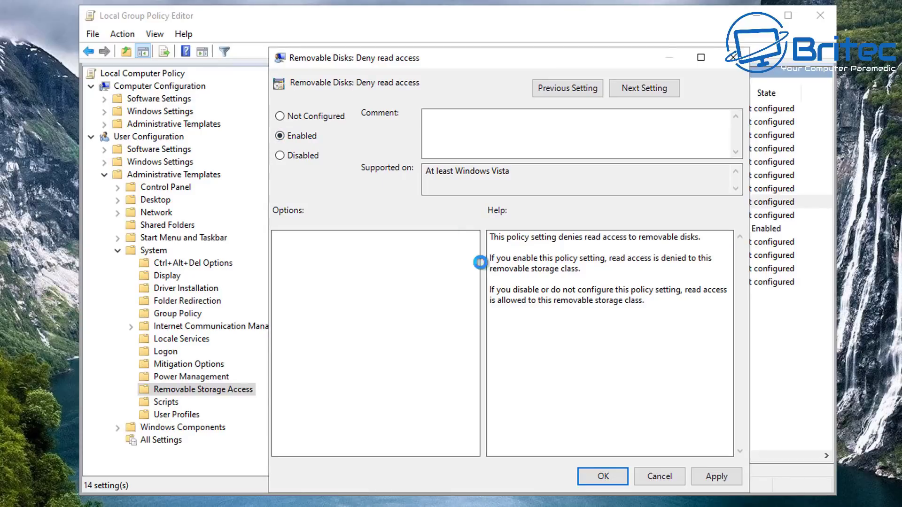
pyautogui.click(716, 477)
pyautogui.click(602, 476)
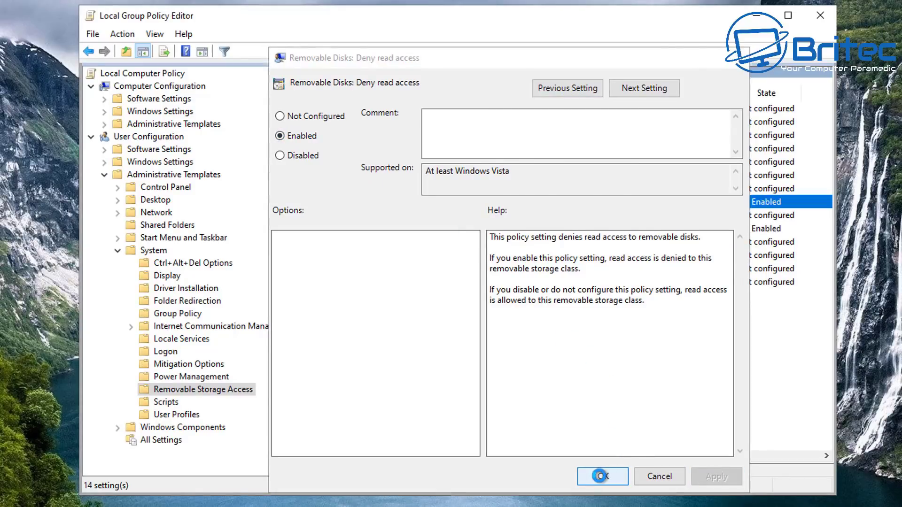
# Step: Enable the "Removable Disks: Deny write access" policy and save it
pyautogui.doubleClick(610, 215)
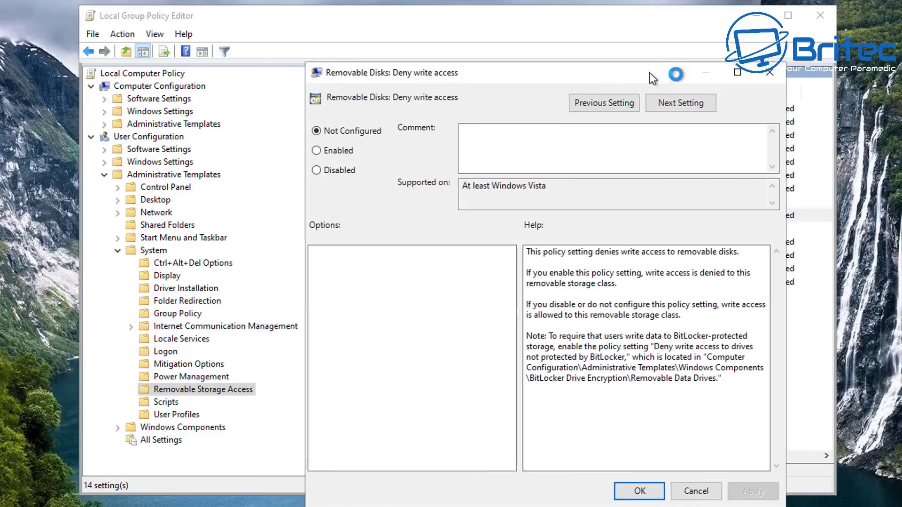
pyautogui.moveTo(649, 72); pyautogui.dragTo(594, 40)
pyautogui.click(262, 118)
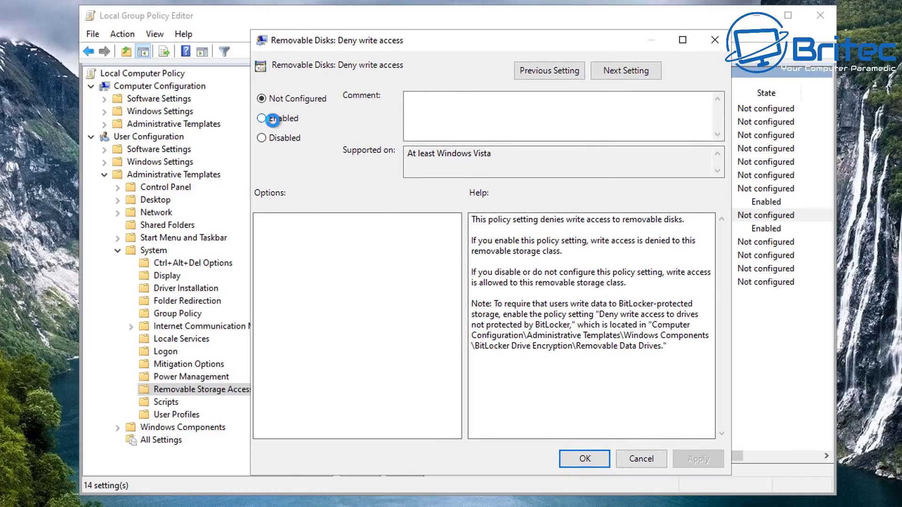
pyautogui.click(700, 459)
pyautogui.click(584, 459)
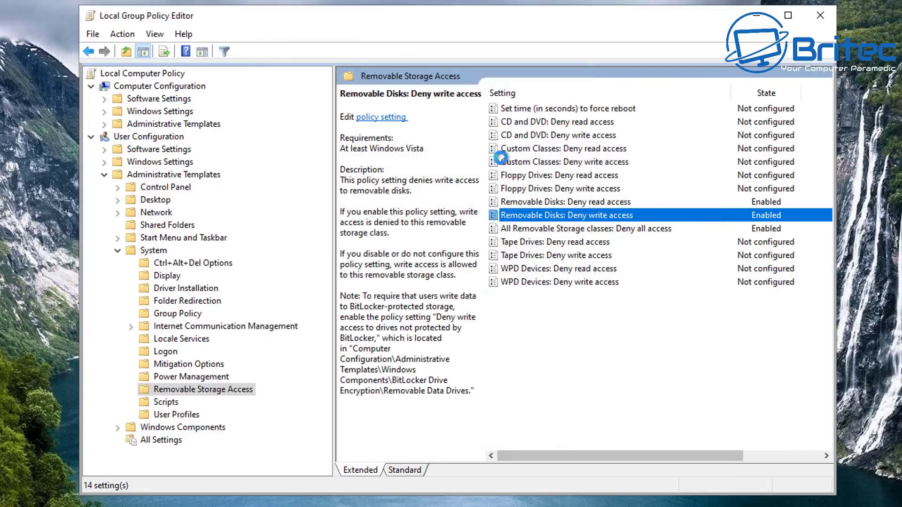
pyautogui.click(534, 212)
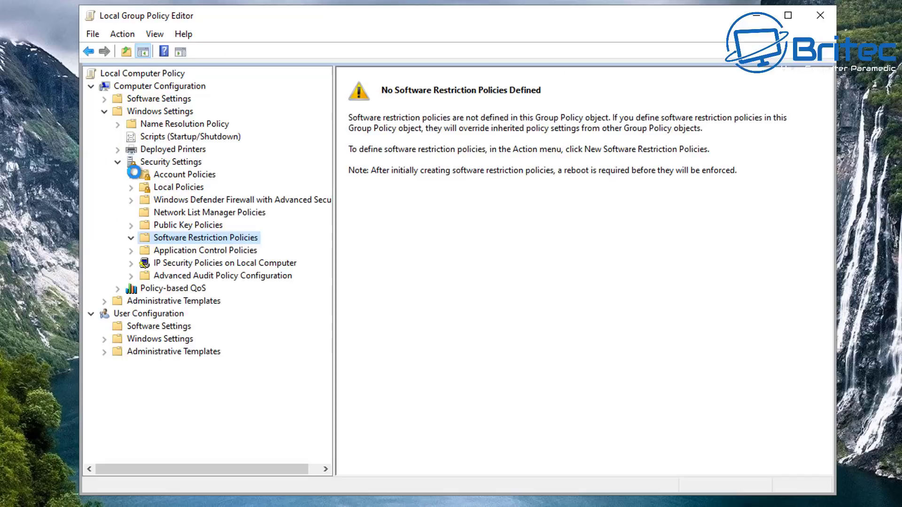
# Step: Create new software restriction policies in the Security Settings under Computer Configuration's Windows Settings
pyautogui.rightClick(191, 234)
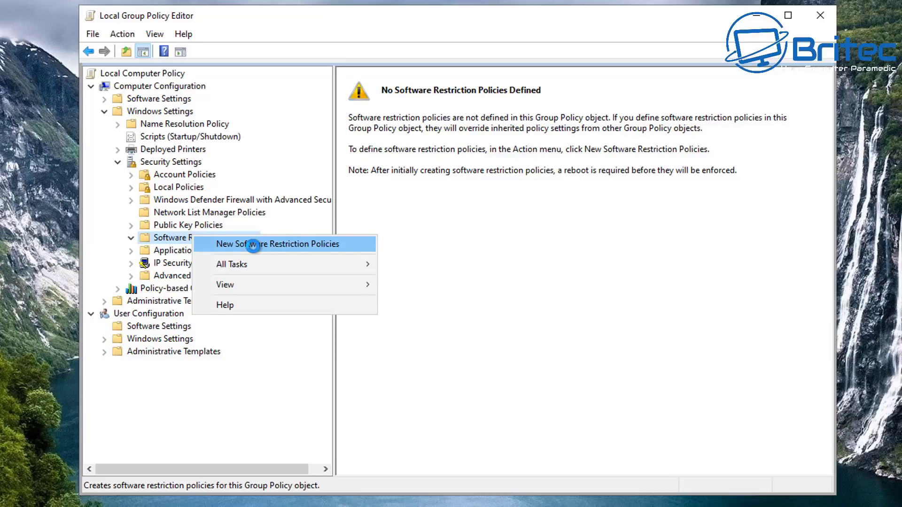
pyautogui.click(253, 245)
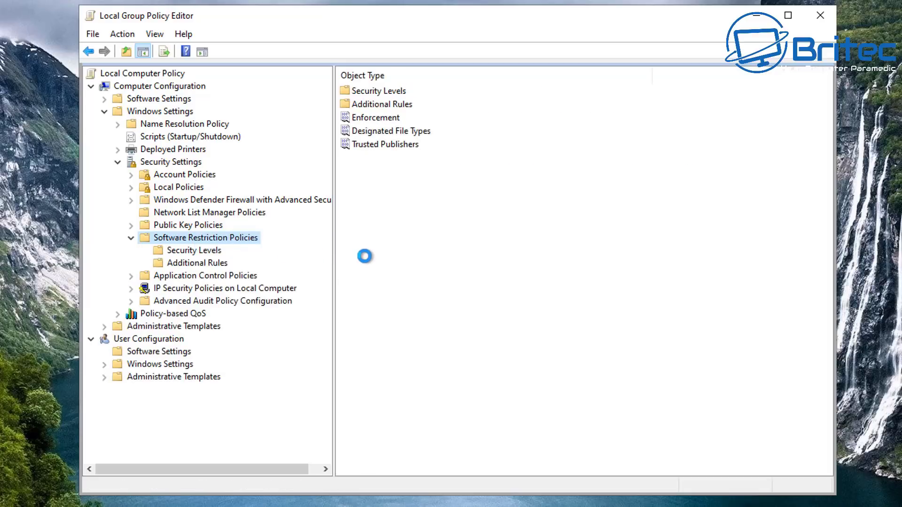
# Step: Start a new hash rule under Additional Rules of the Software Restriction Policies and browse for the file to hash
pyautogui.click(202, 263)
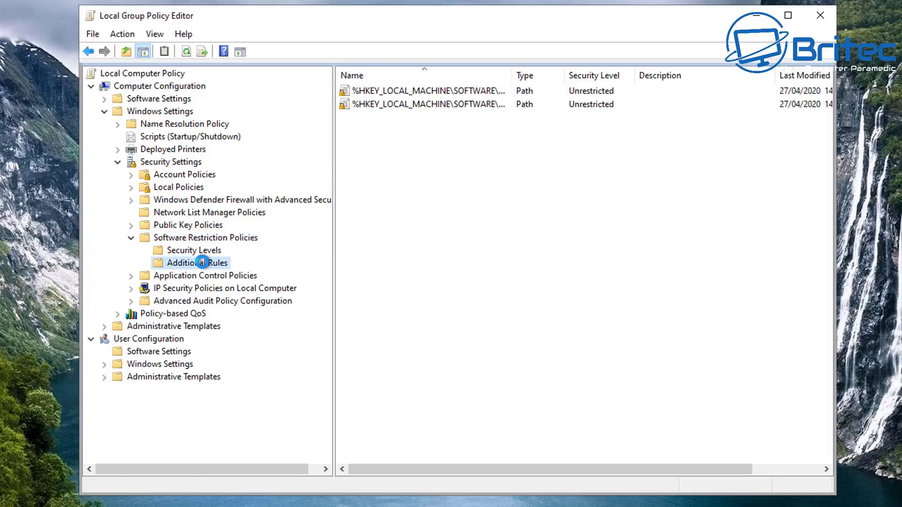
pyautogui.rightClick(202, 262)
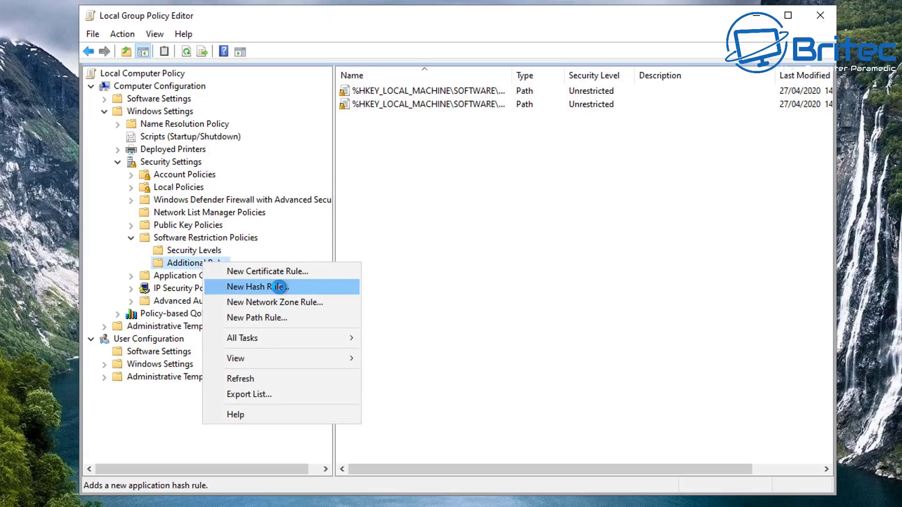
pyautogui.click(279, 287)
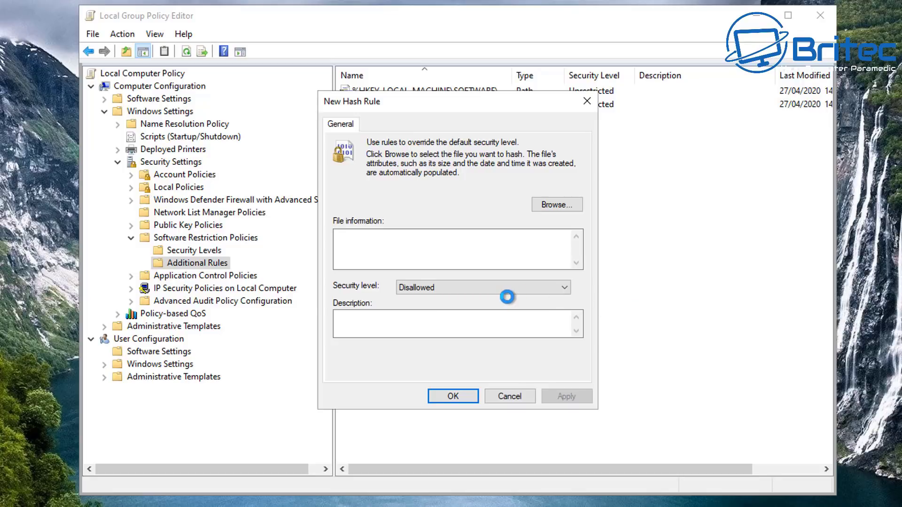
pyautogui.click(549, 204)
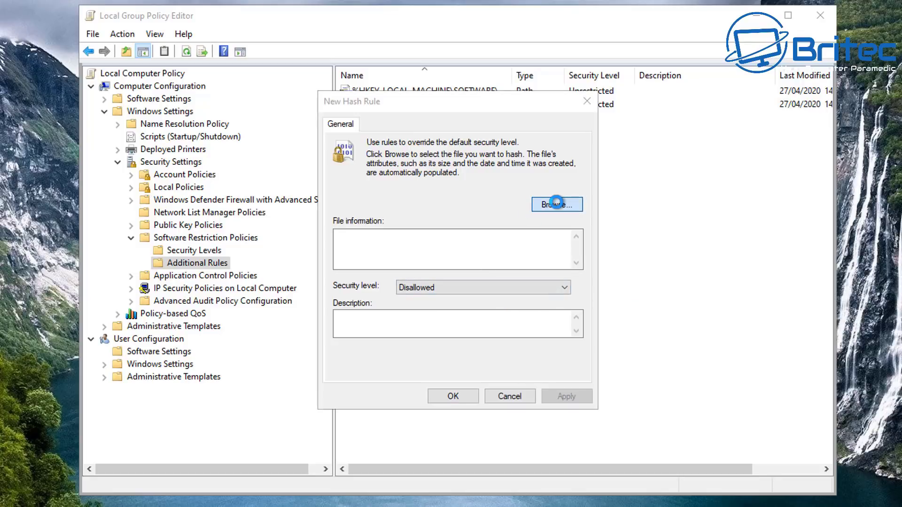
pyautogui.moveTo(573, 131); pyautogui.dragTo(356, 125)
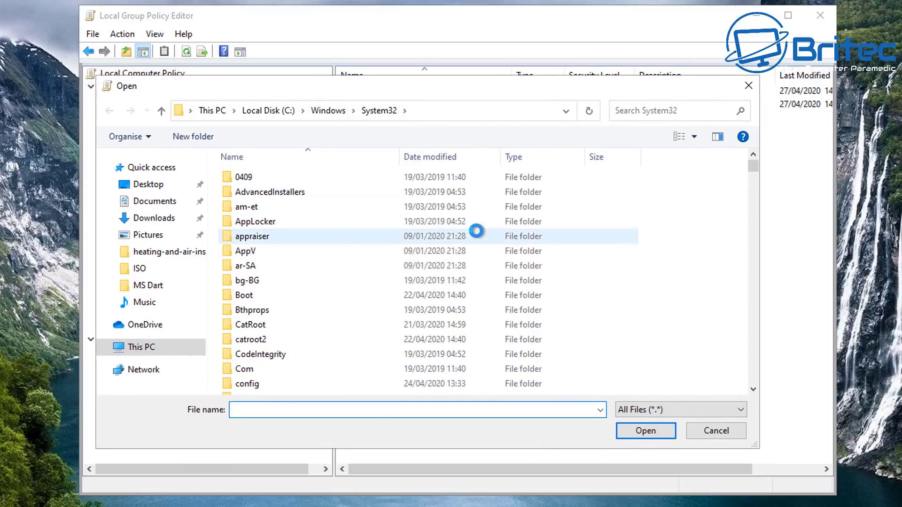
# Step: Choose powershell.exe from System32\WindowsPowerShell\v1.0 as the file to hash and save the rule with the Disallowed security level
pyautogui.scroll(-16, 447, 261)
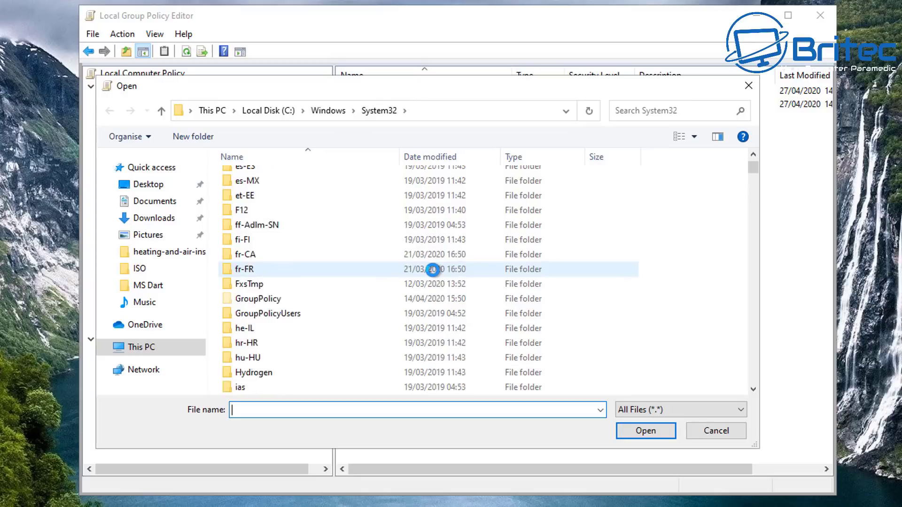
pyautogui.scroll(-12, 432, 269)
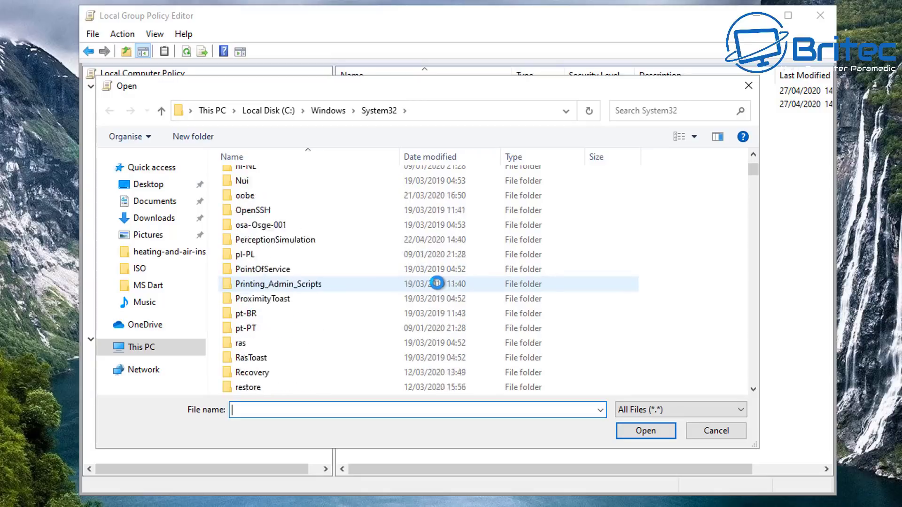
pyautogui.scroll(-14, 437, 283)
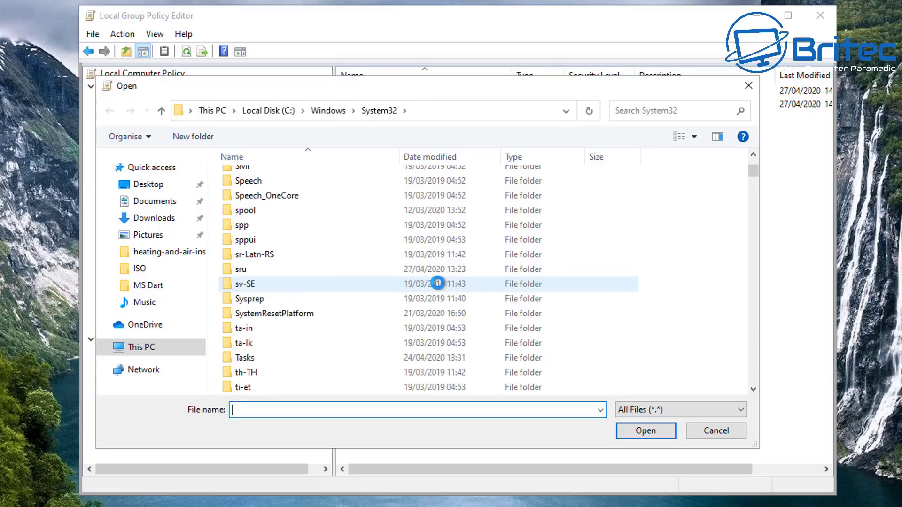
pyautogui.scroll(-15, 437, 283)
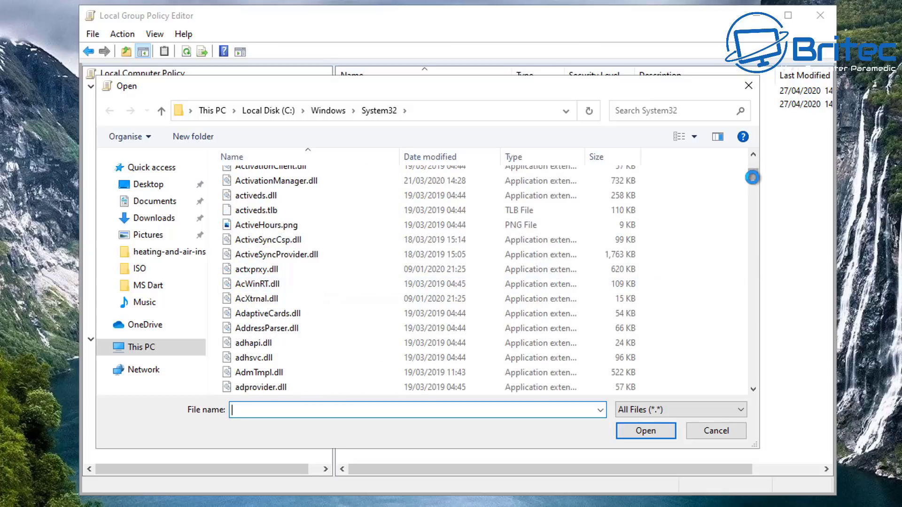
pyautogui.moveTo(753, 173); pyautogui.dragTo(771, 134)
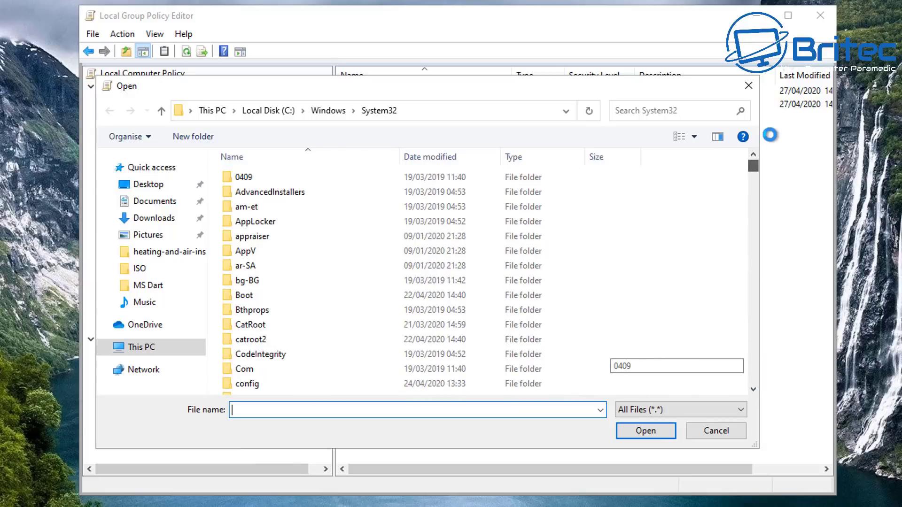
pyautogui.scroll(-10, 518, 258)
pyautogui.scroll(-12, 504, 282)
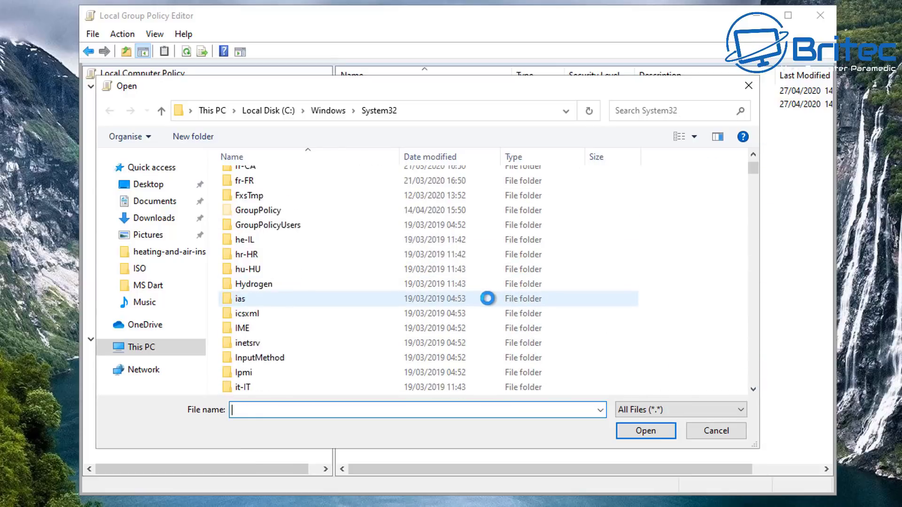
pyautogui.scroll(-12, 482, 302)
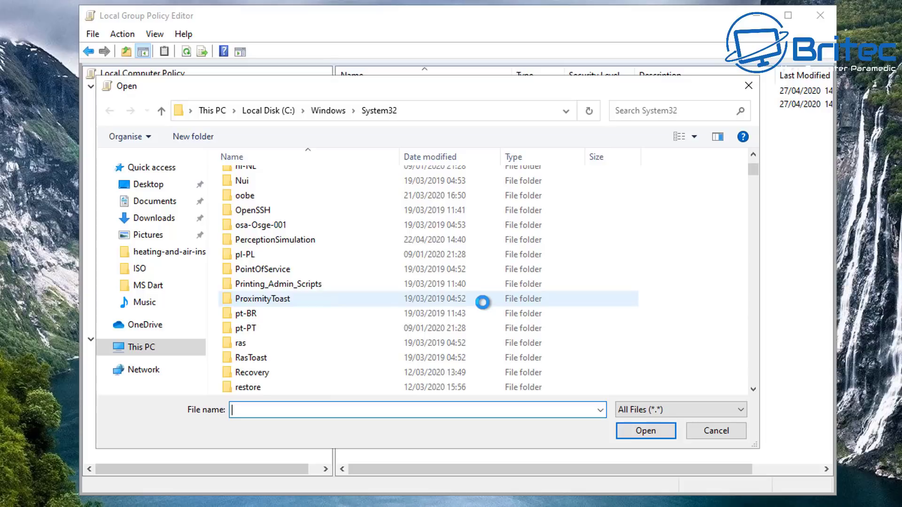
pyautogui.scroll(-4, 482, 302)
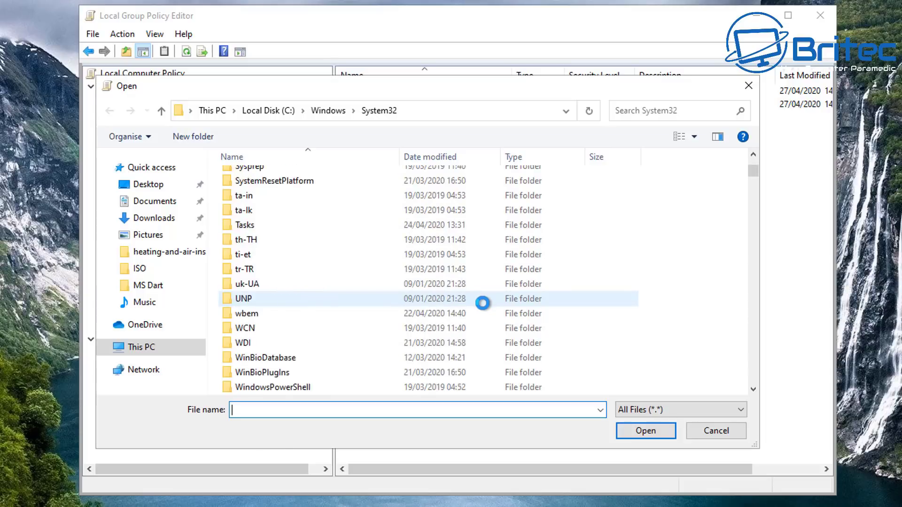
pyautogui.click(289, 299)
pyautogui.doubleClick(290, 299)
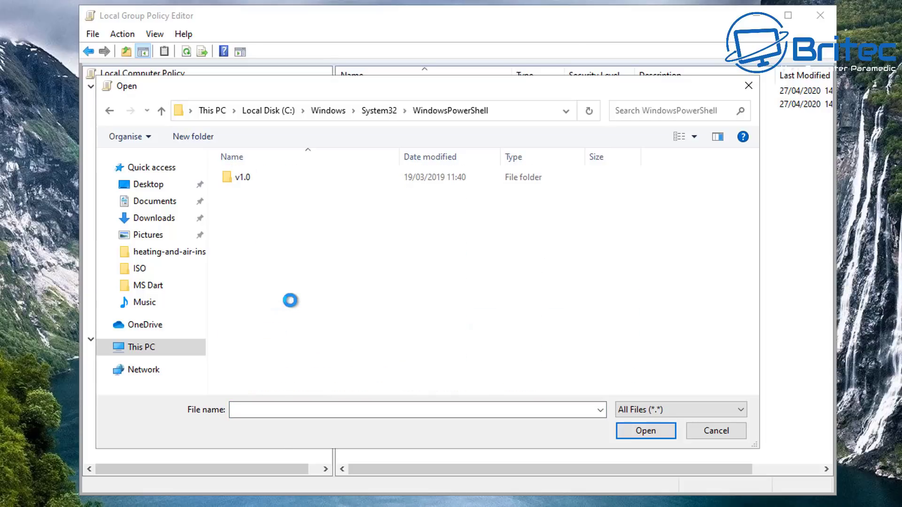
pyautogui.doubleClick(240, 180)
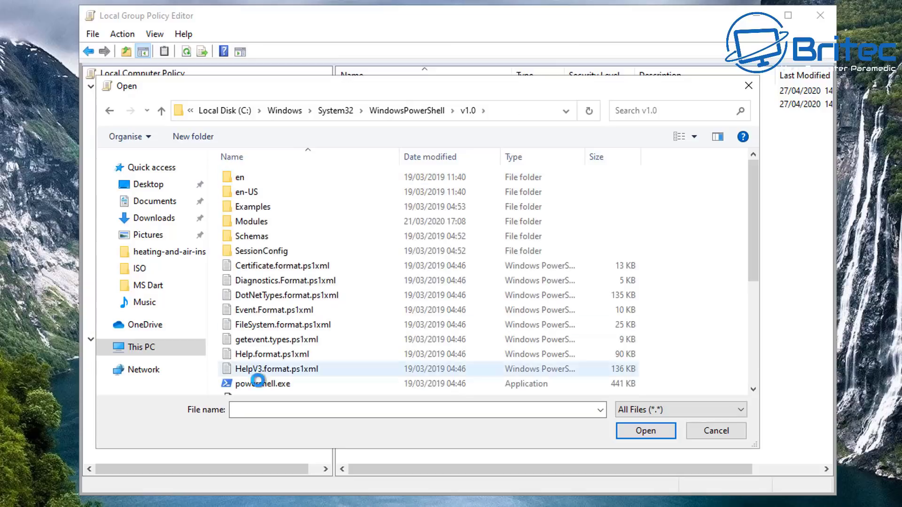
pyautogui.click(228, 384)
pyautogui.click(640, 432)
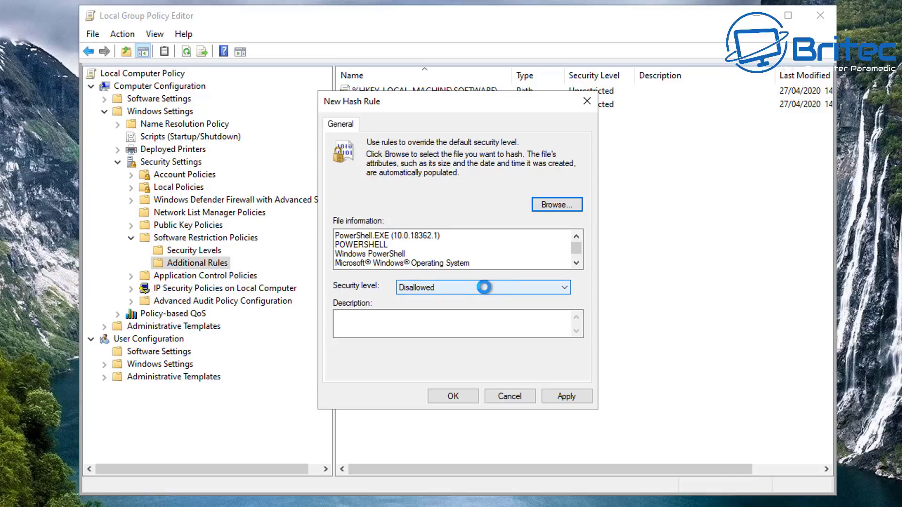
pyautogui.click(566, 396)
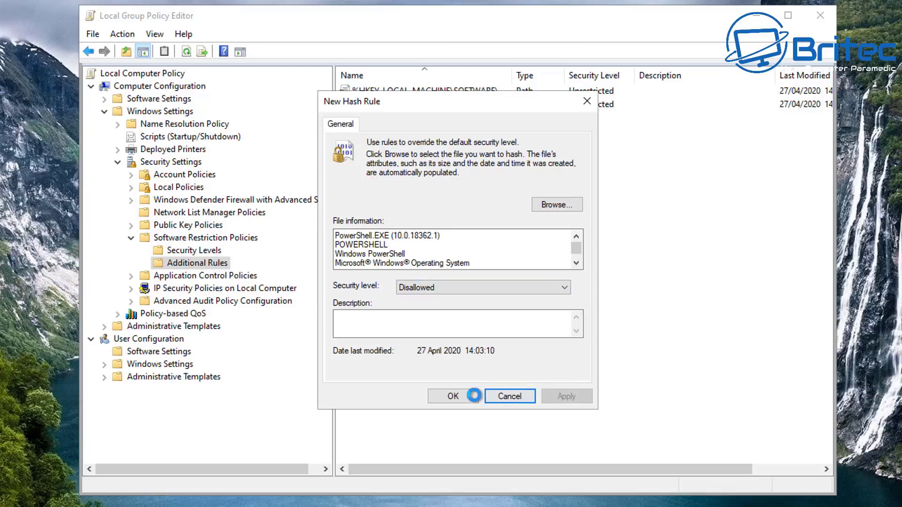
pyautogui.click(462, 394)
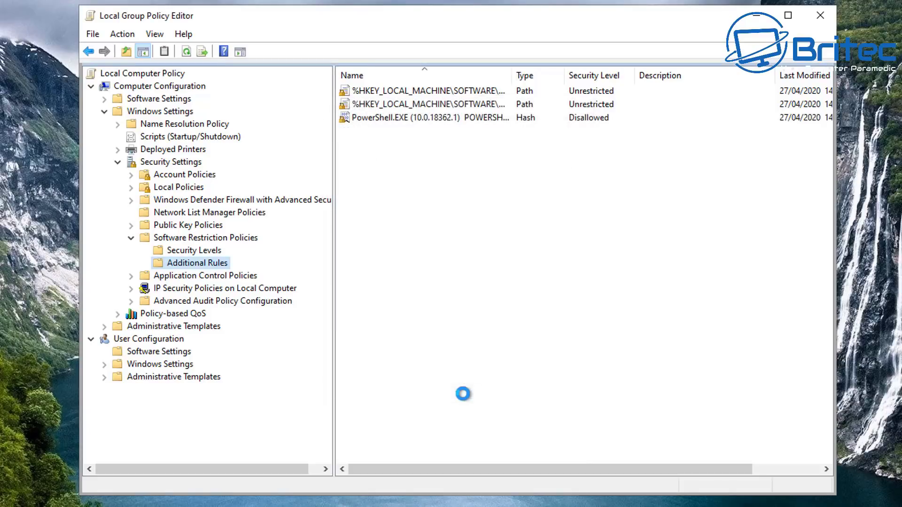
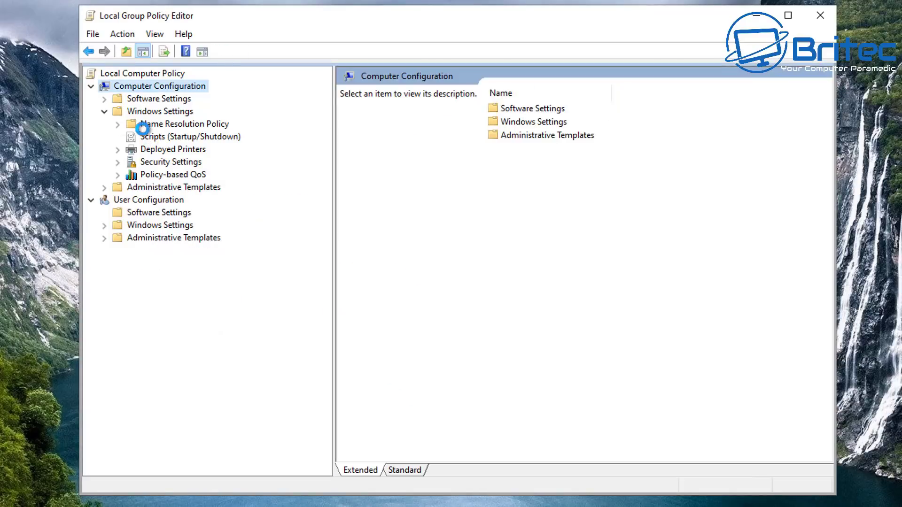
# Step: Open the Windows Update policies within Windows Components under Computer Configuration's Administrative Templates
pyautogui.click(104, 112)
pyautogui.click(126, 125)
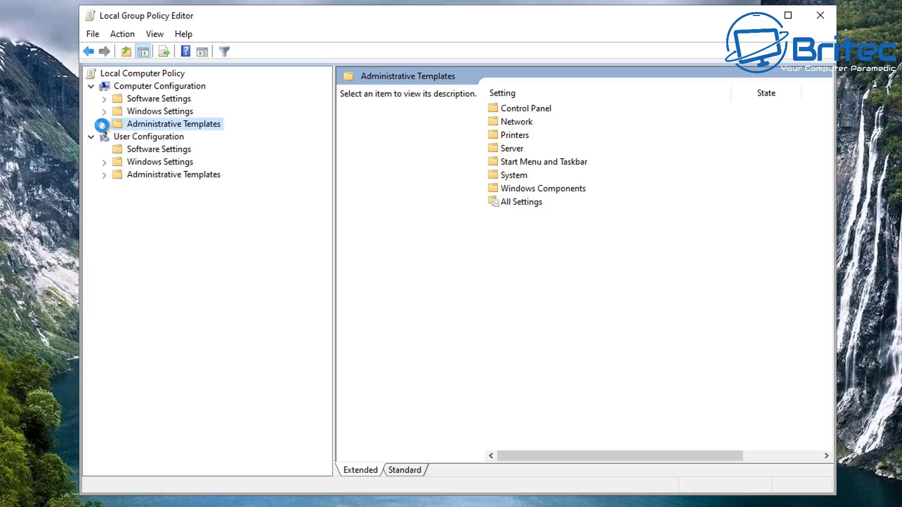
pyautogui.click(104, 125)
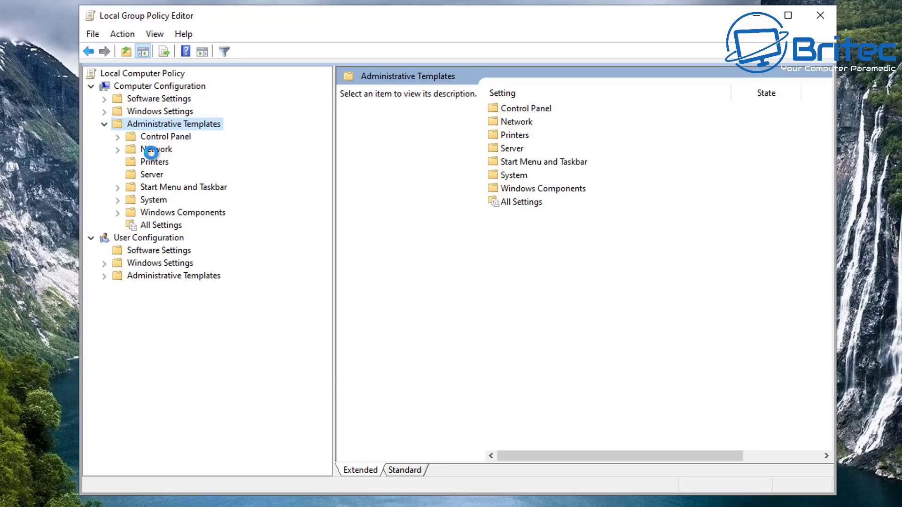
pyautogui.click(176, 212)
pyautogui.click(105, 209)
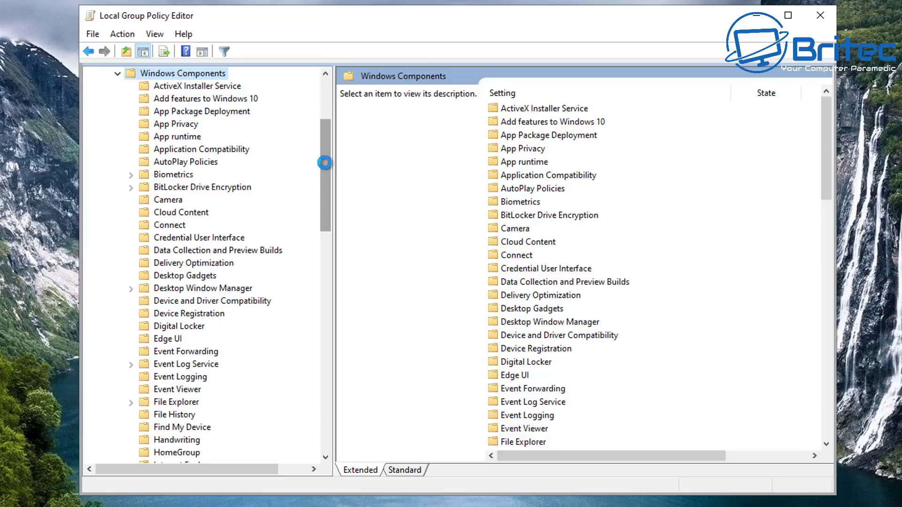
pyautogui.moveTo(324, 163); pyautogui.dragTo(316, 383)
pyautogui.click(210, 373)
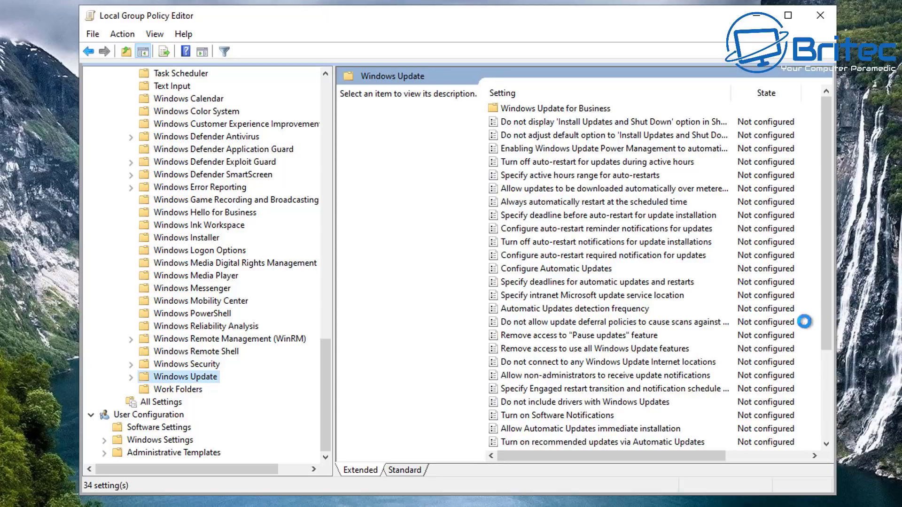
# Step: Enable the "No auto-restart with logged on users for scheduled automatic updates installations" policy and save it
pyautogui.scroll(-2, 604, 297)
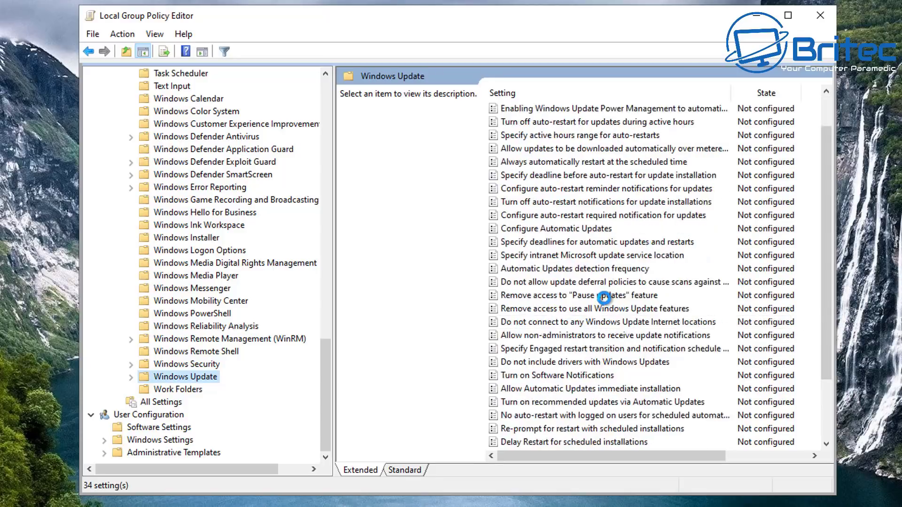
pyautogui.scroll(-1, 604, 297)
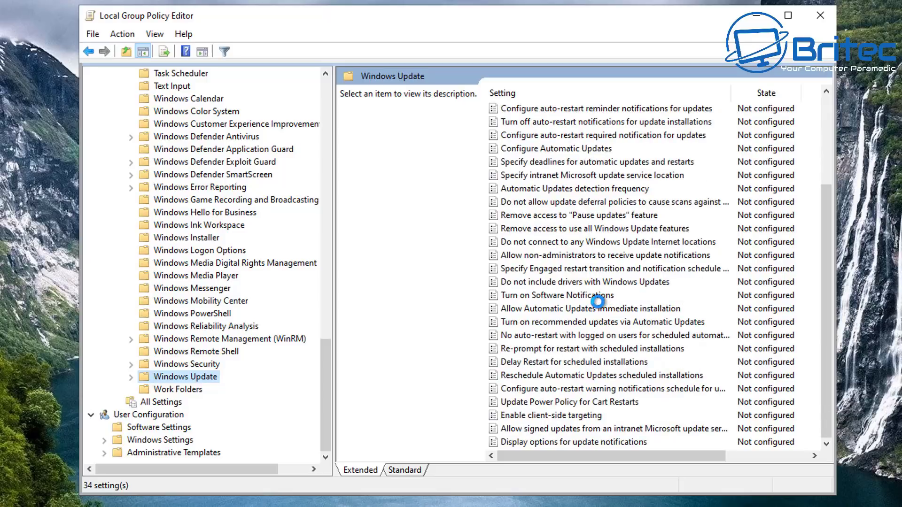
pyautogui.click(538, 337)
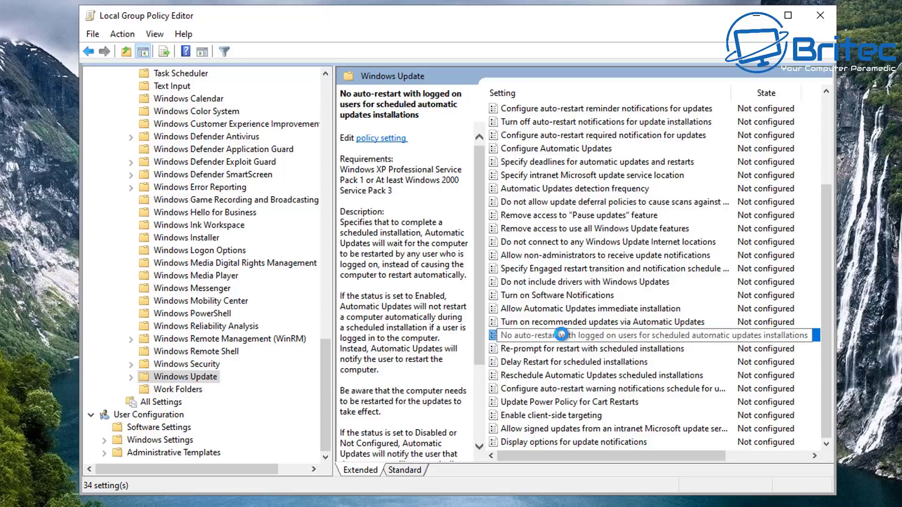
pyautogui.doubleClick(562, 335)
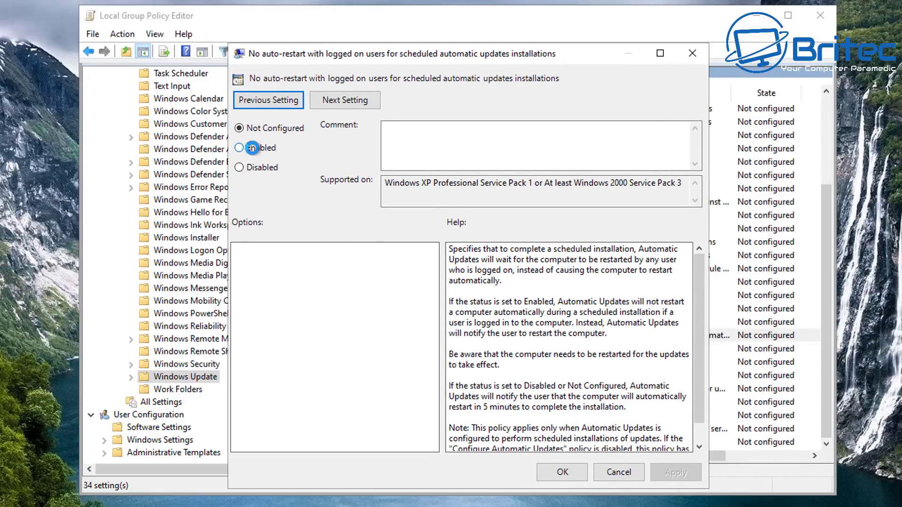
pyautogui.click(252, 148)
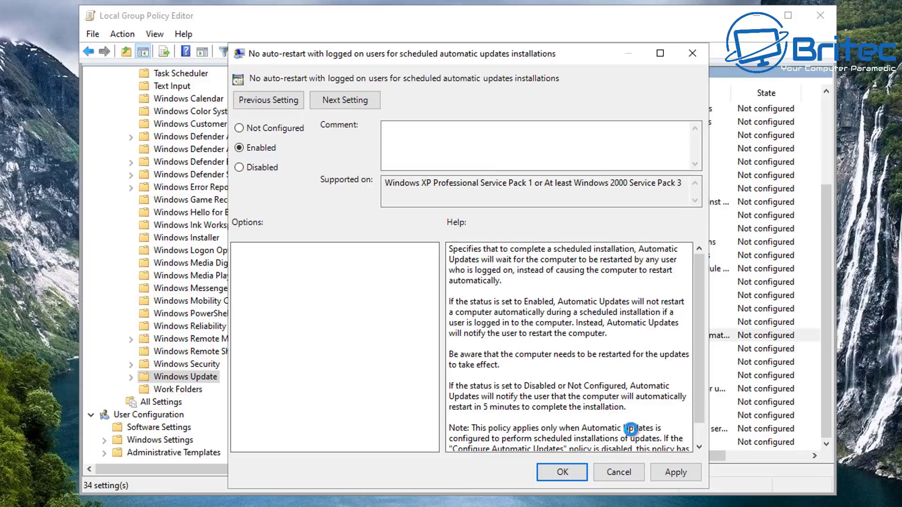
pyautogui.click(676, 472)
pyautogui.click(562, 472)
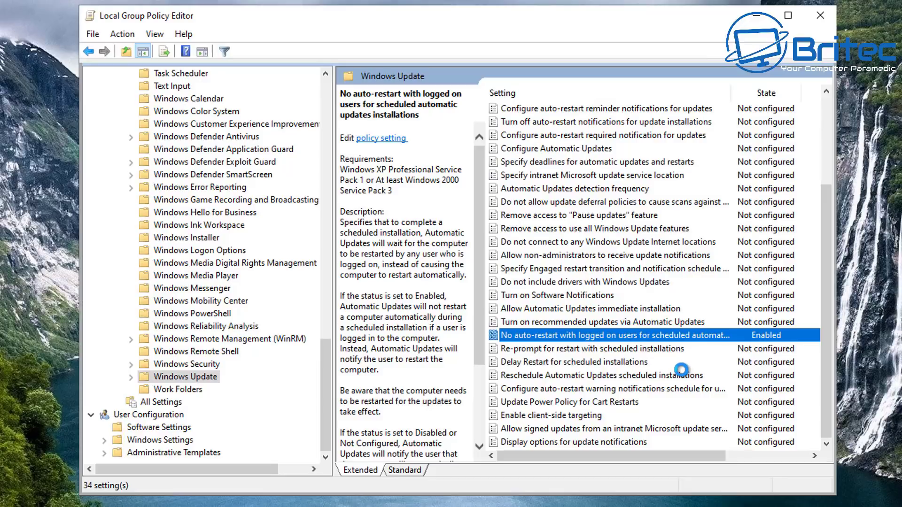
pyautogui.doubleClick(609, 363)
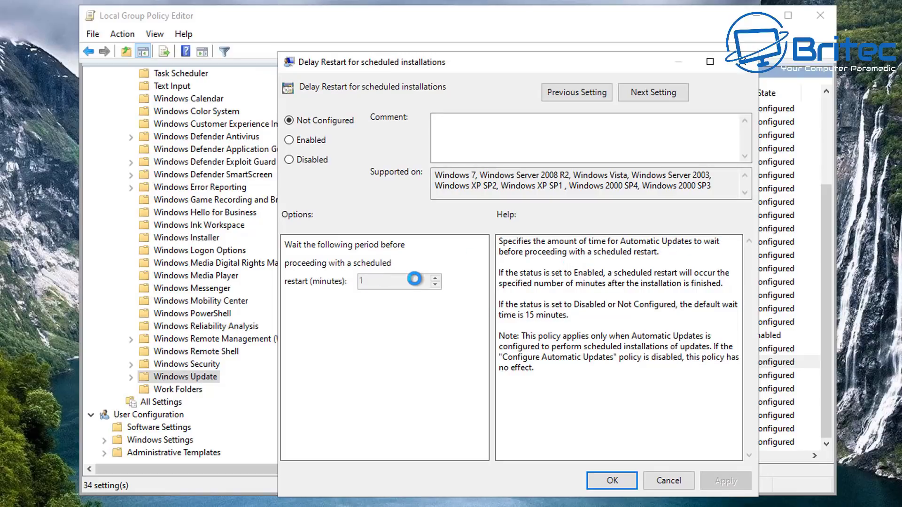
pyautogui.click(290, 139)
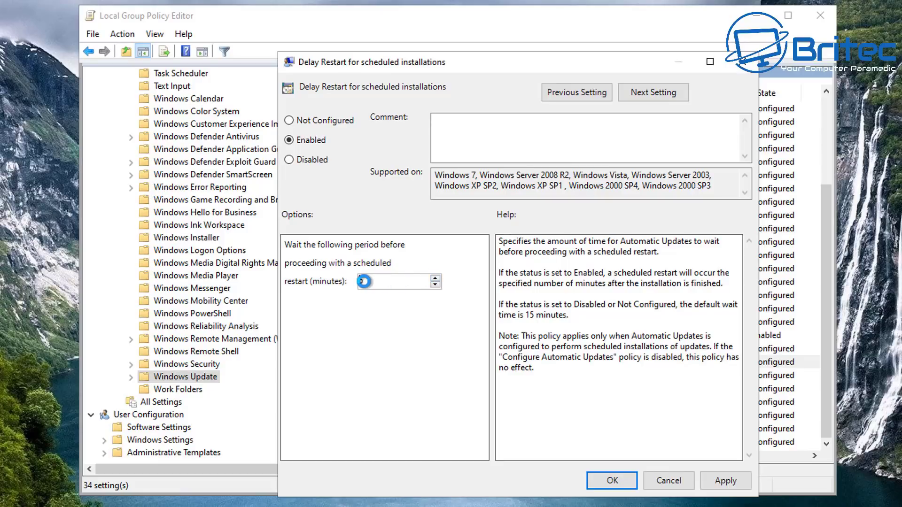
pyautogui.doubleClick(368, 280)
pyautogui.click(660, 481)
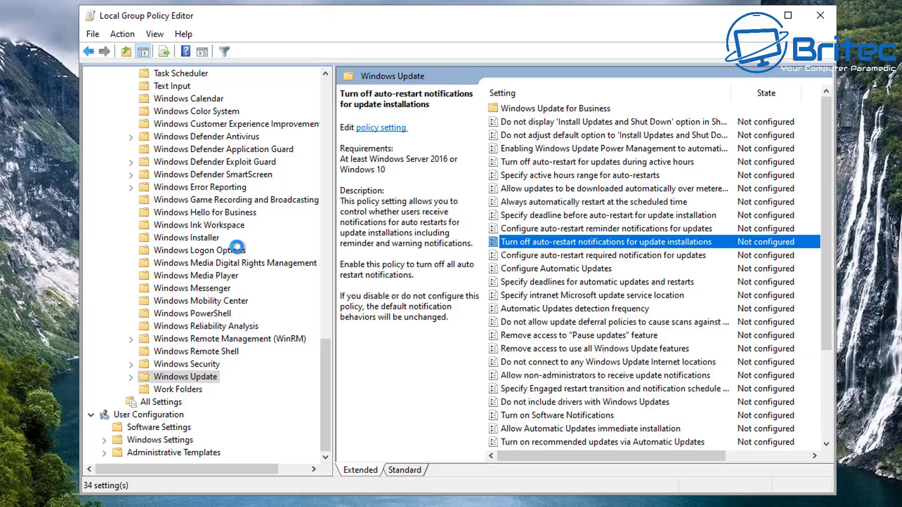
# Step: Enable the "Prohibit rollback" policy in the Windows Installer policies and save it
pyautogui.click(198, 238)
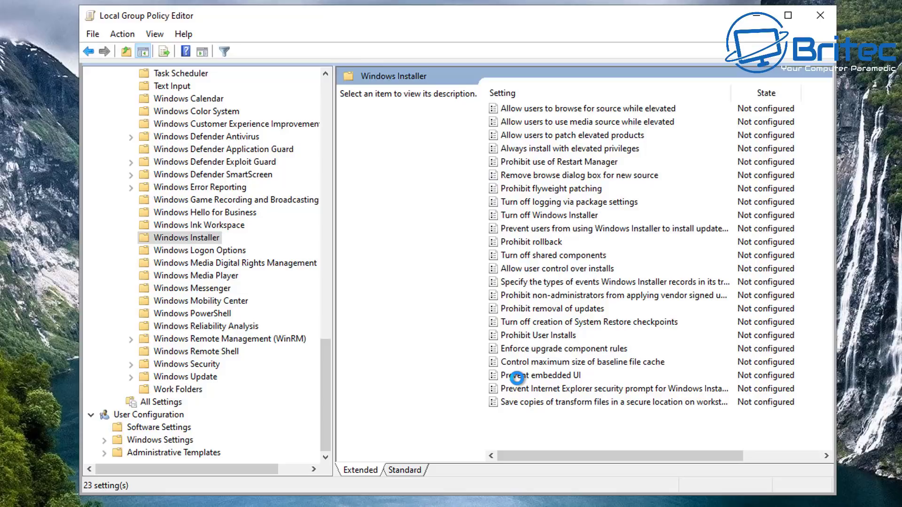
pyautogui.click(540, 254)
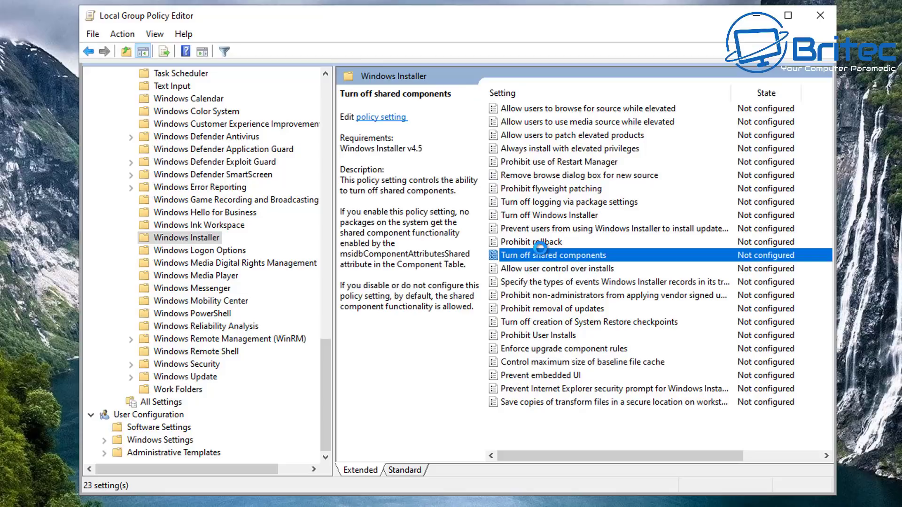
pyautogui.click(539, 242)
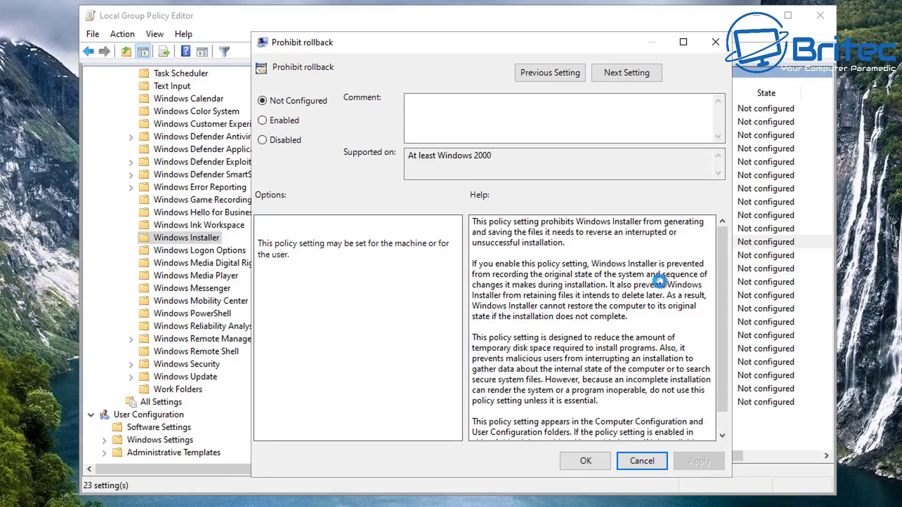
pyautogui.click(266, 120)
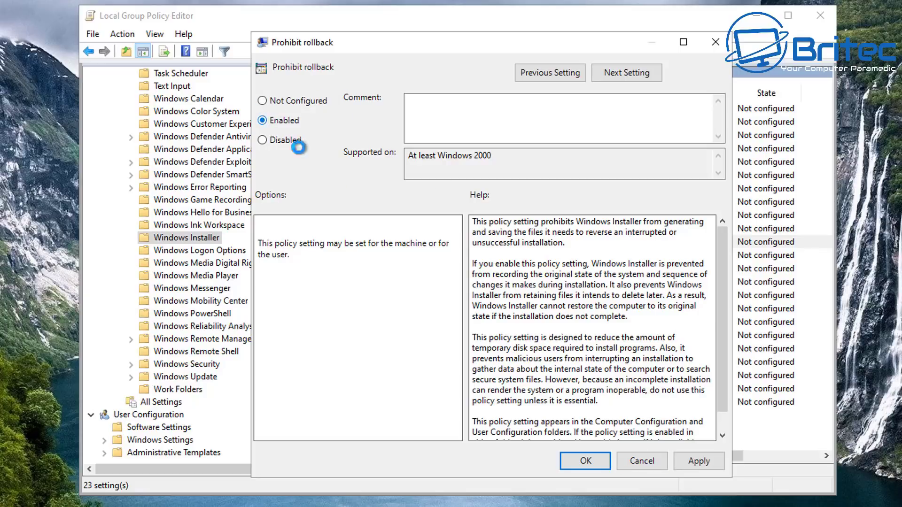
pyautogui.click(699, 460)
pyautogui.click(585, 461)
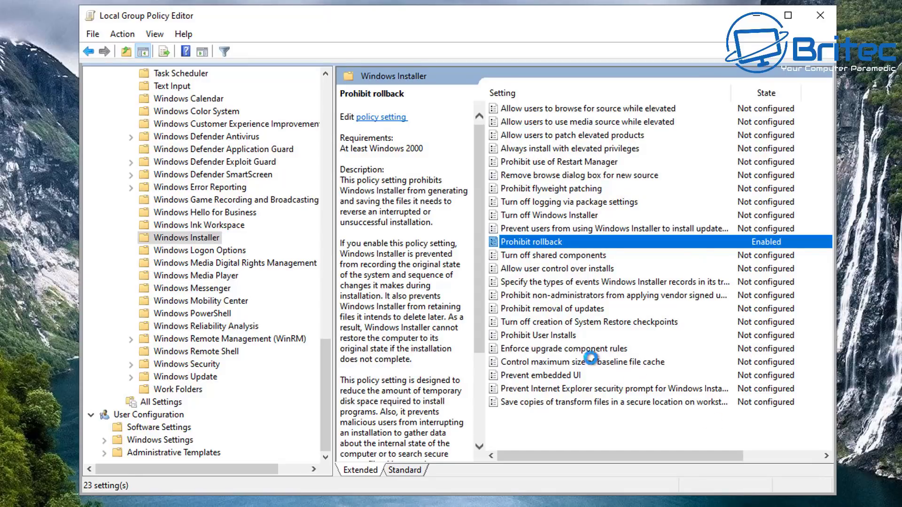
# Step: Enable the "Prohibit User Installs" policy with the user install behavior Hide User Installs and save it
pyautogui.doubleClick(557, 335)
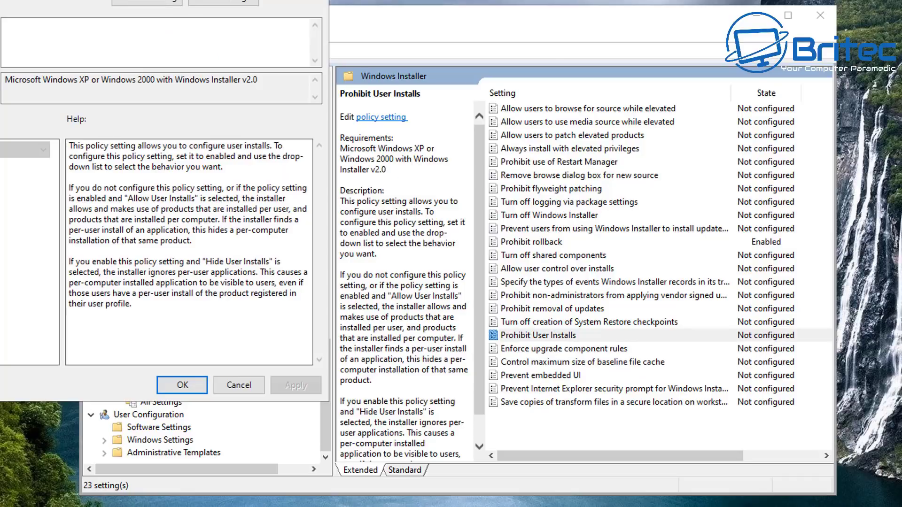
pyautogui.moveTo(144, 2); pyautogui.dragTo(511, 37)
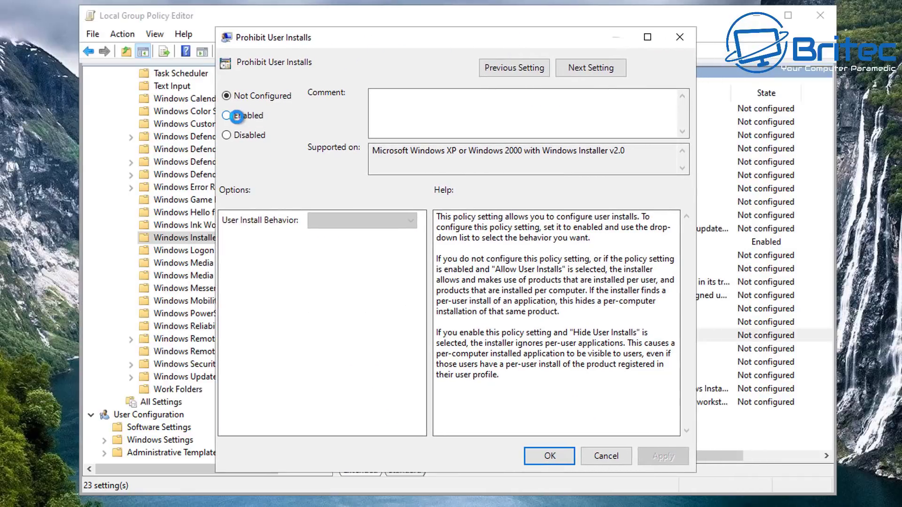
pyautogui.click(237, 117)
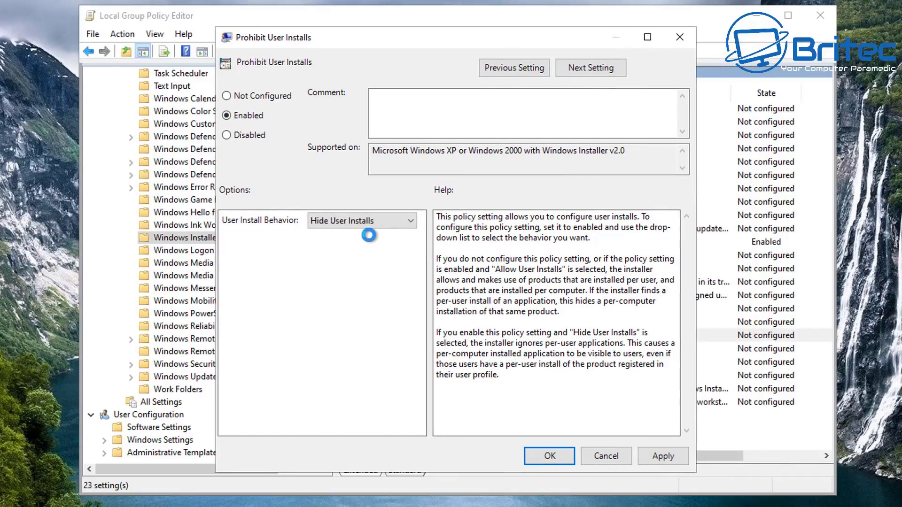
pyautogui.click(409, 221)
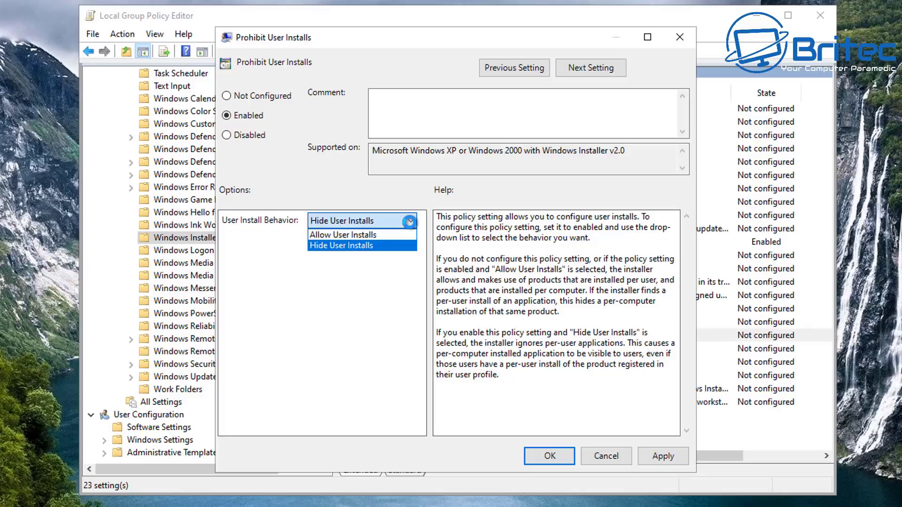
pyautogui.click(409, 221)
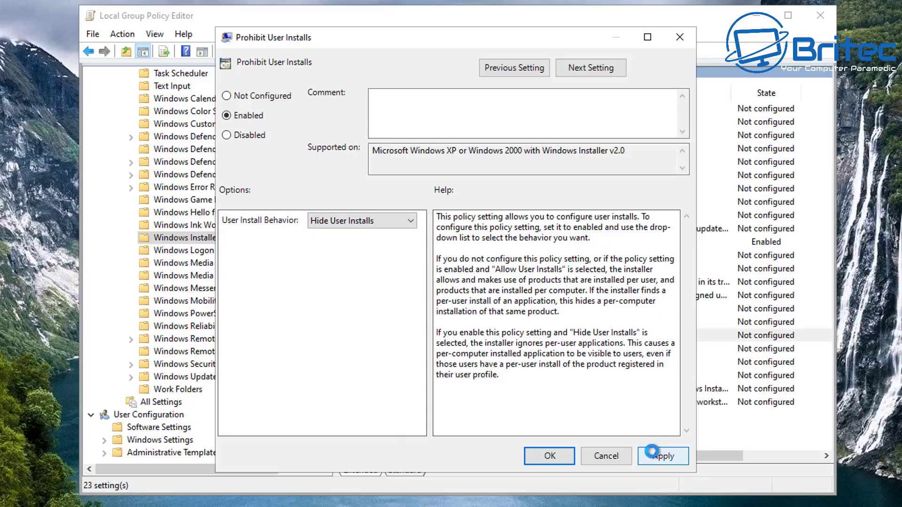
pyautogui.click(656, 454)
pyautogui.click(567, 459)
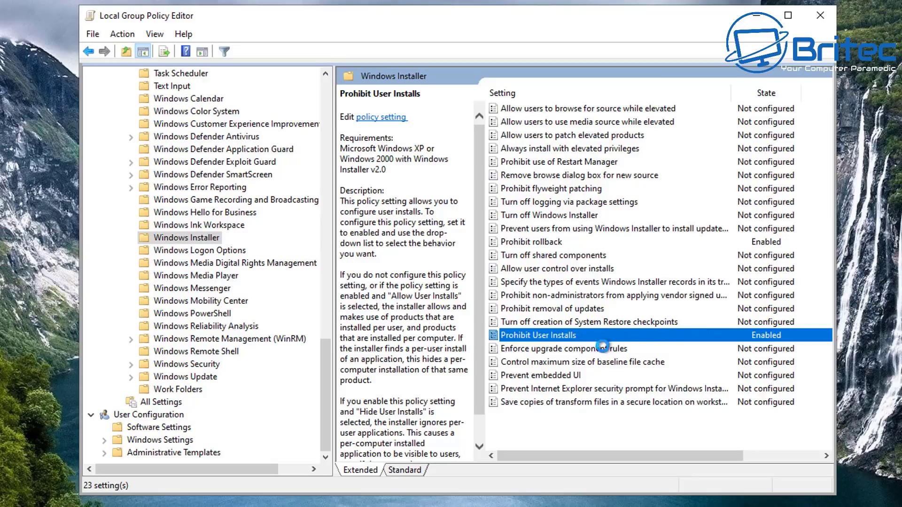
pyautogui.click(685, 430)
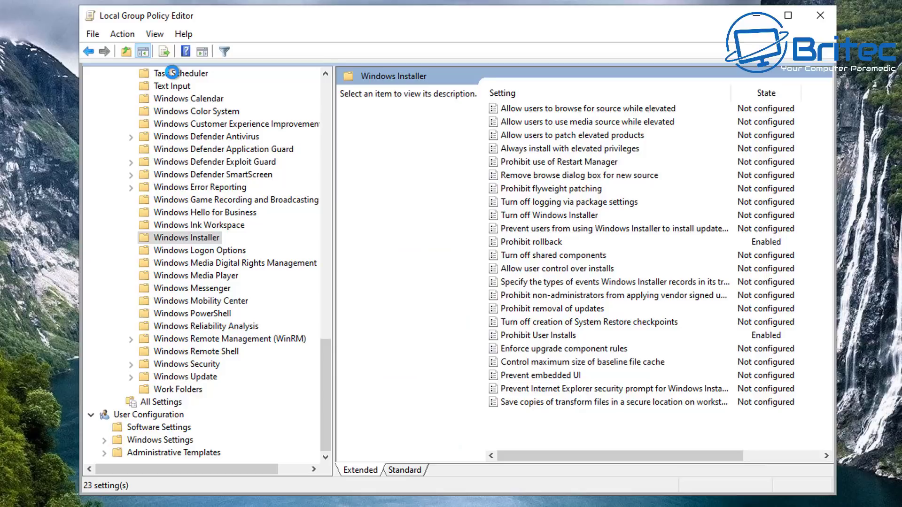
# Step: Enable the "Prohibit New Task Creation" policy in the Task Scheduler policies and save it
pyautogui.click(173, 73)
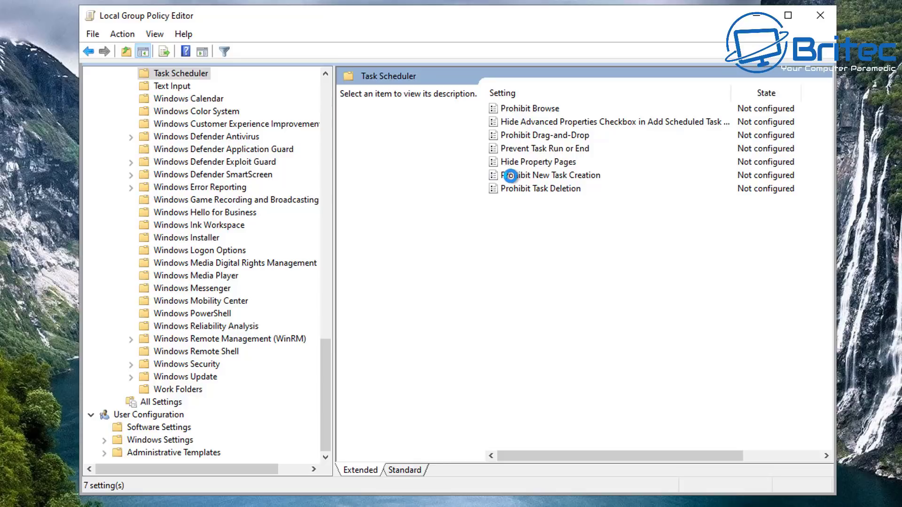
pyautogui.click(575, 176)
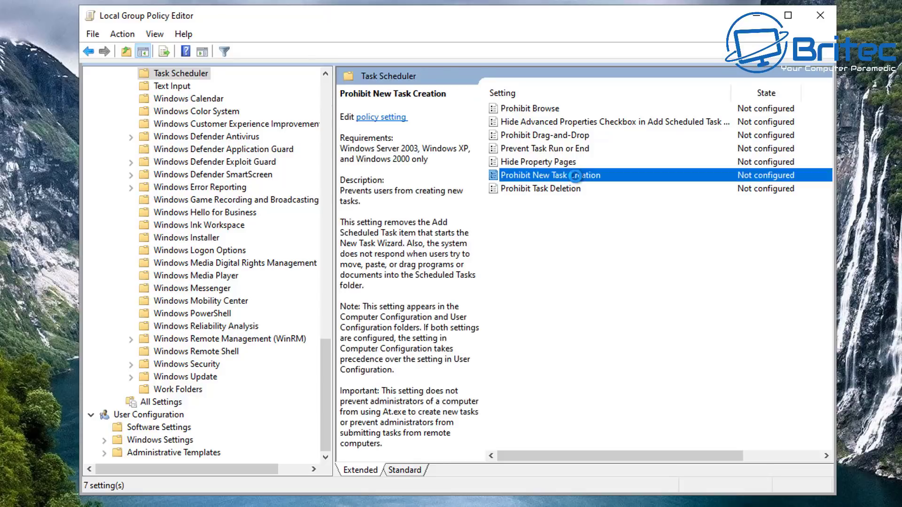
pyautogui.doubleClick(575, 176)
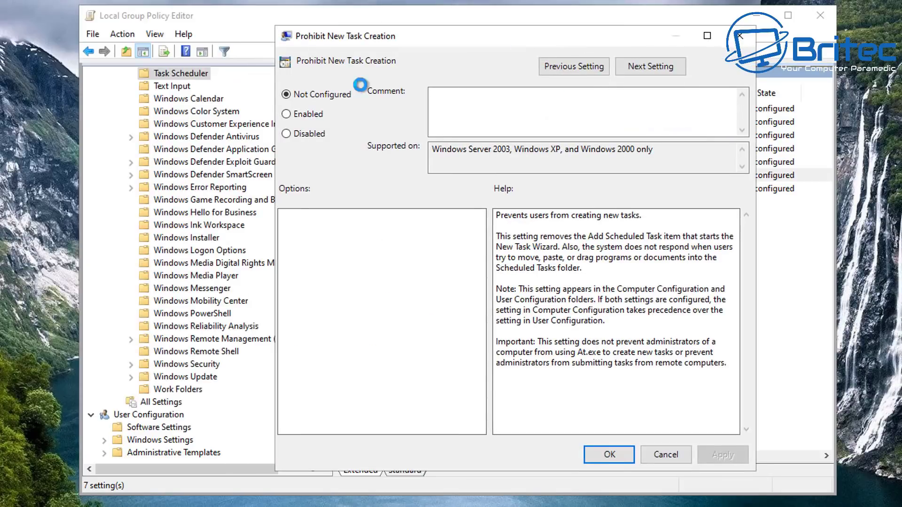
pyautogui.click(296, 115)
pyautogui.click(715, 454)
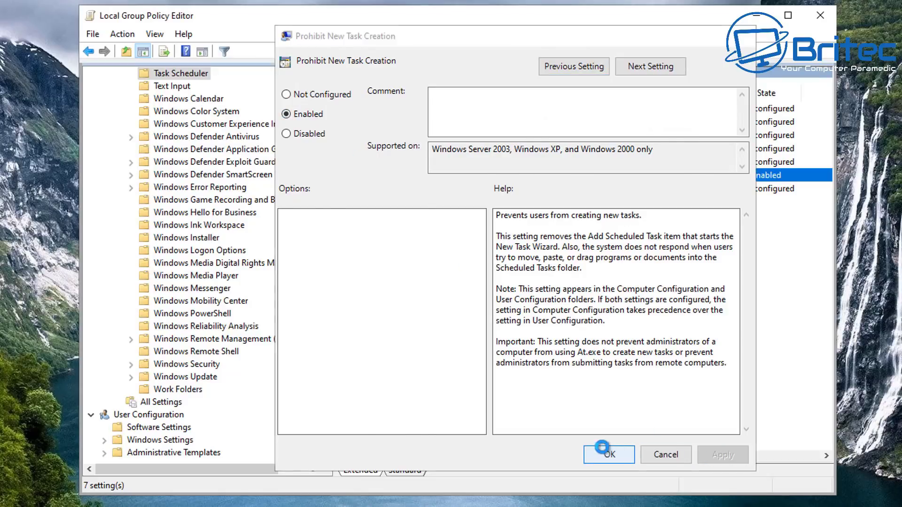
pyautogui.click(606, 454)
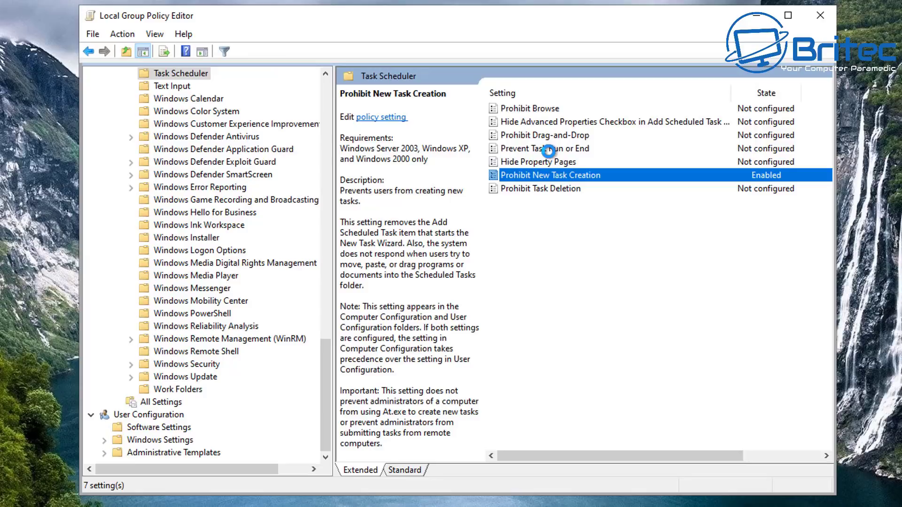
# Step: Enable the "Prohibit Browse" policy for Task Scheduler and save it
pyautogui.click(549, 149)
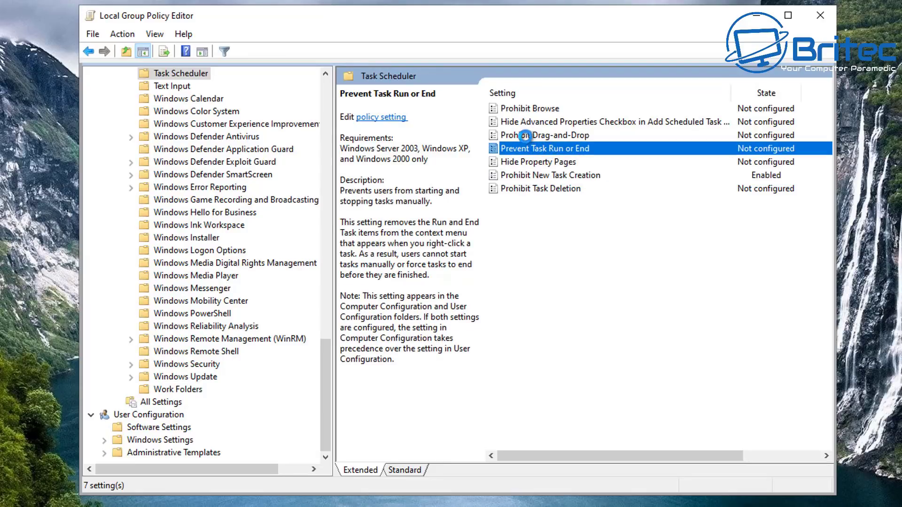
pyautogui.click(533, 123)
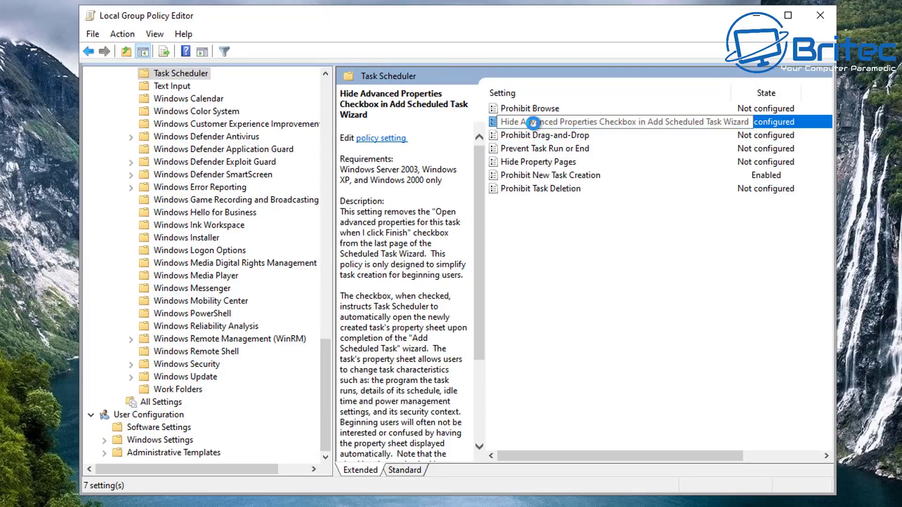
pyautogui.click(527, 108)
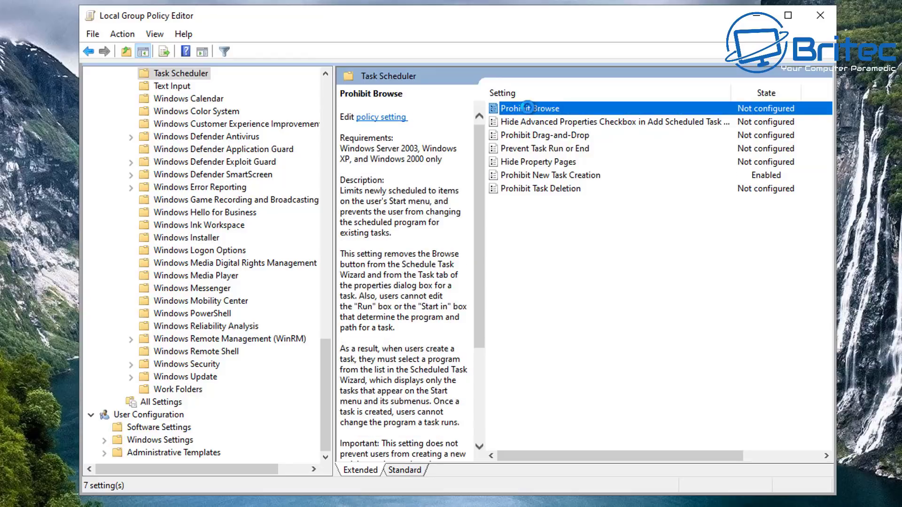
pyautogui.doubleClick(527, 108)
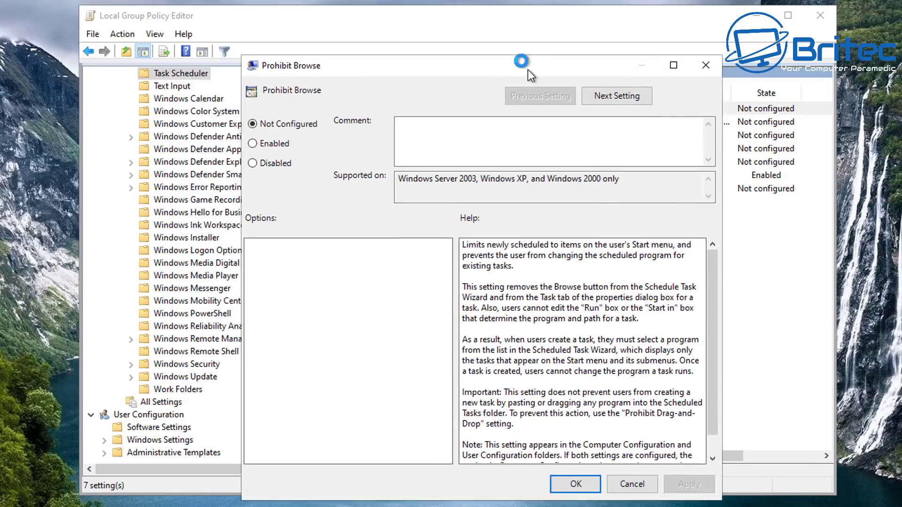
pyautogui.click(241, 113)
pyautogui.click(243, 132)
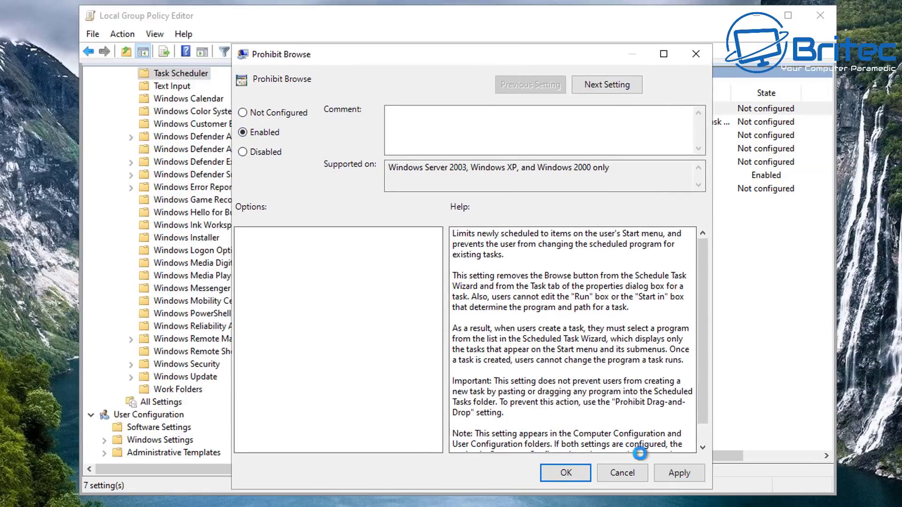
pyautogui.click(676, 474)
pyautogui.click(583, 474)
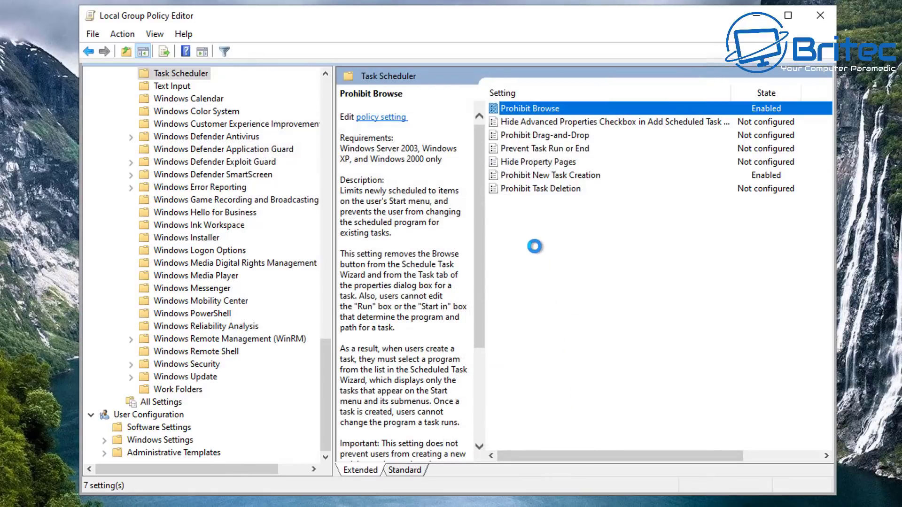
# Step: Enable the "Prohibit Task Deletion" policy for Task Scheduler and save it
pyautogui.doubleClick(540, 188)
pyautogui.moveTo(234, 28); pyautogui.dragTo(530, 48)
pyautogui.click(249, 120)
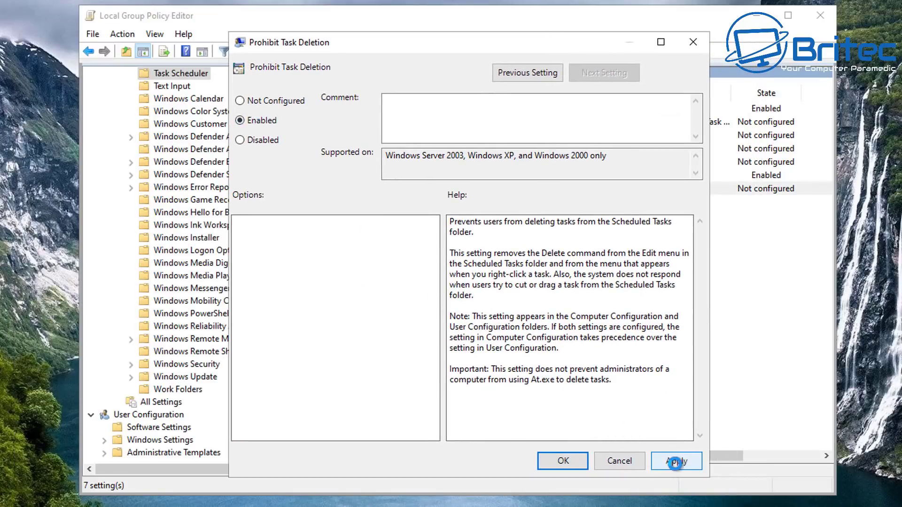
pyautogui.click(675, 462)
pyautogui.click(563, 461)
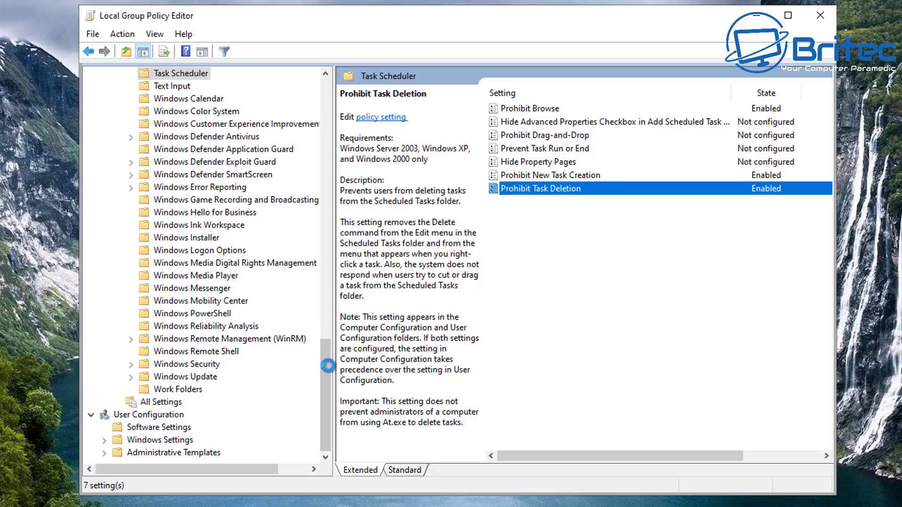
# Step: Collapse Windows Components and Administrative Templates, and expand Windows Settings under Computer Configuration
pyautogui.moveTo(329, 367); pyautogui.dragTo(350, 114)
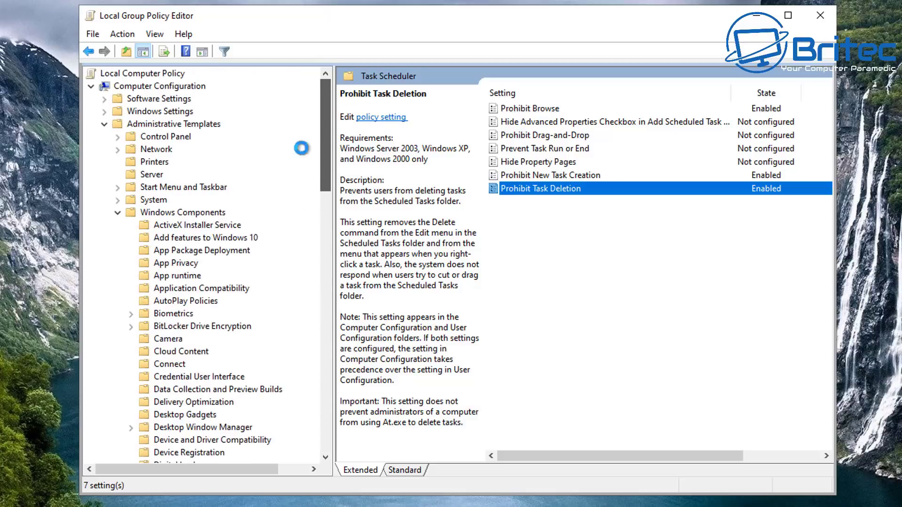
pyautogui.click(118, 212)
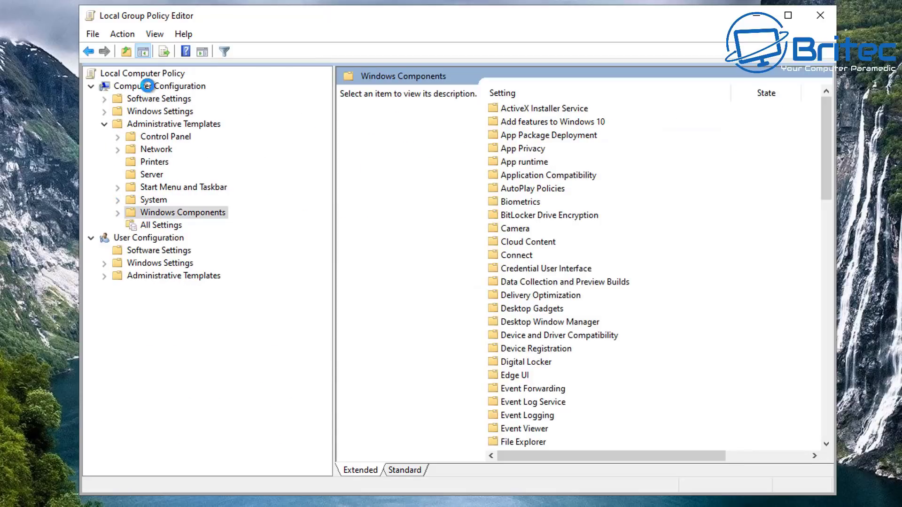
pyautogui.click(148, 85)
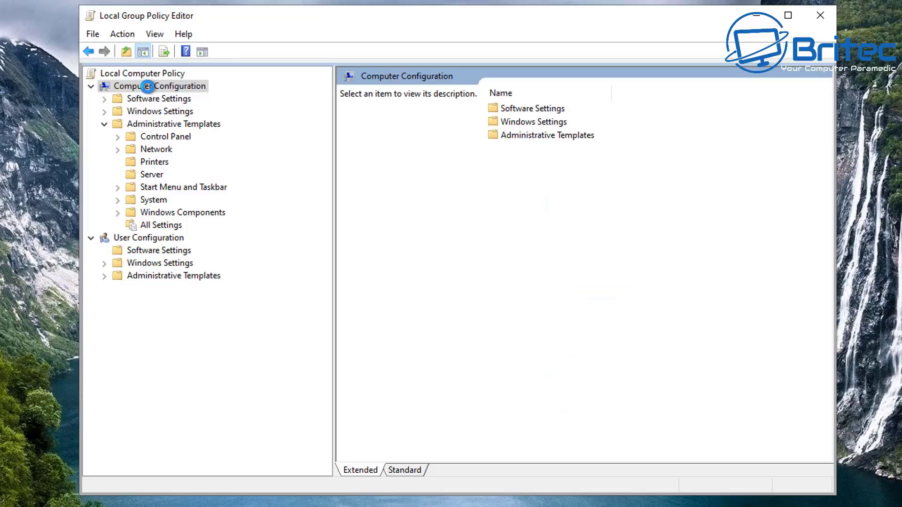
pyautogui.click(123, 113)
pyautogui.click(105, 124)
pyautogui.click(104, 112)
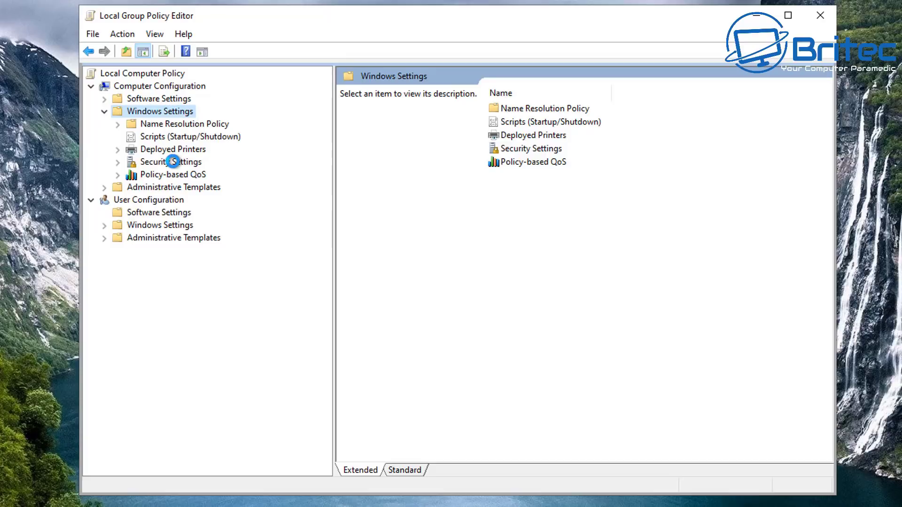
# Step: Open the "Accounts: Guest account status" policy in the Security Options of Local Policies under Security Settings
pyautogui.click(173, 161)
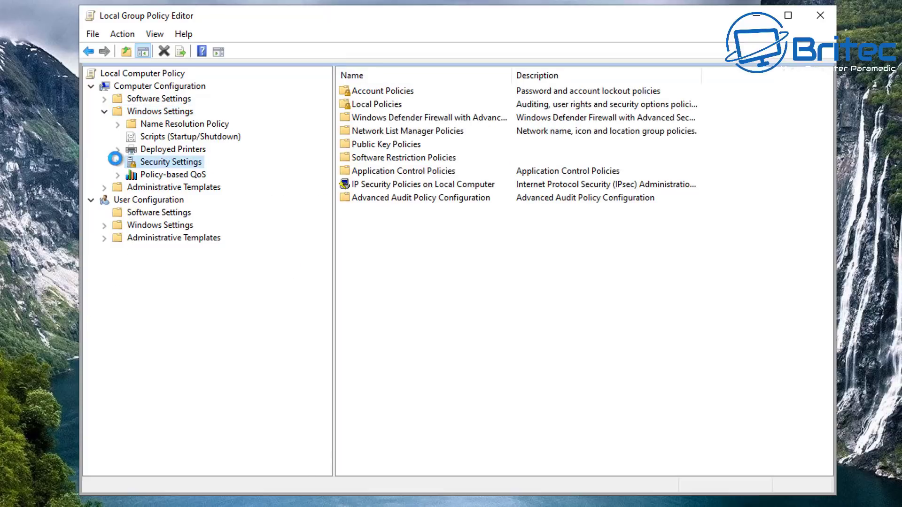
pyautogui.click(117, 162)
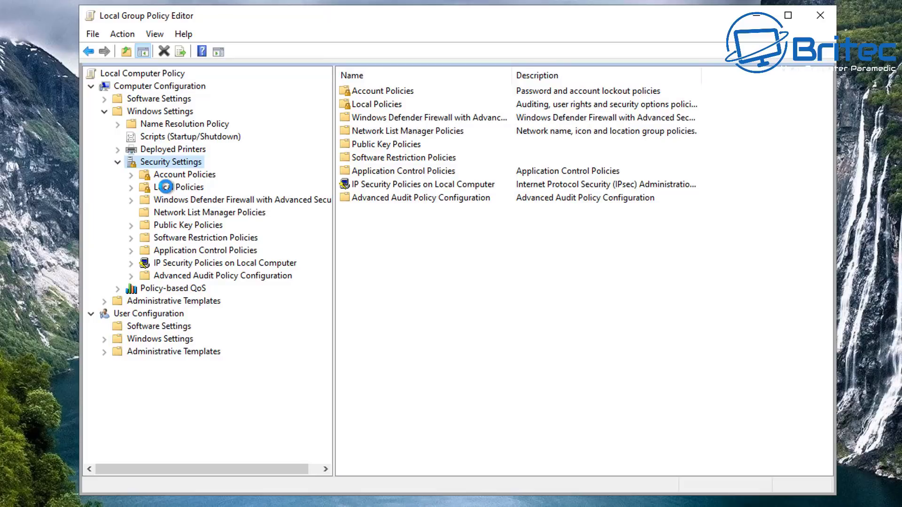
pyautogui.click(136, 186)
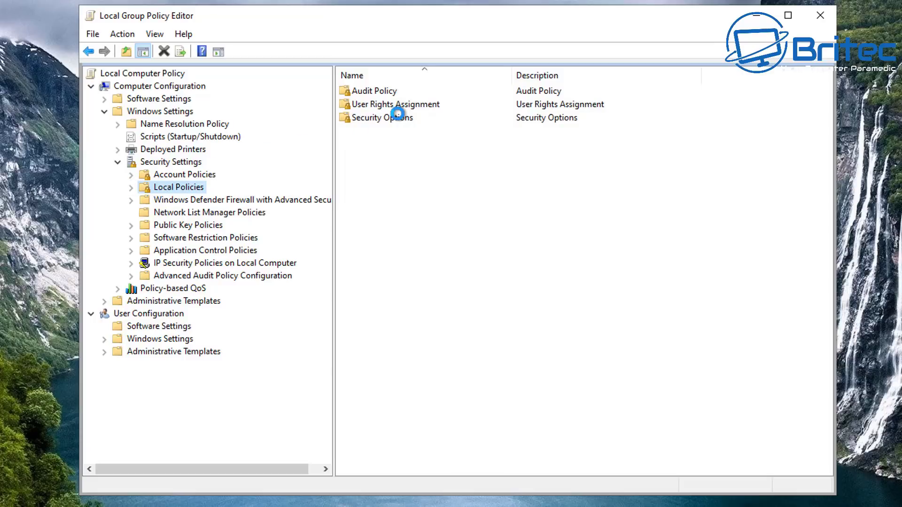
pyautogui.click(134, 186)
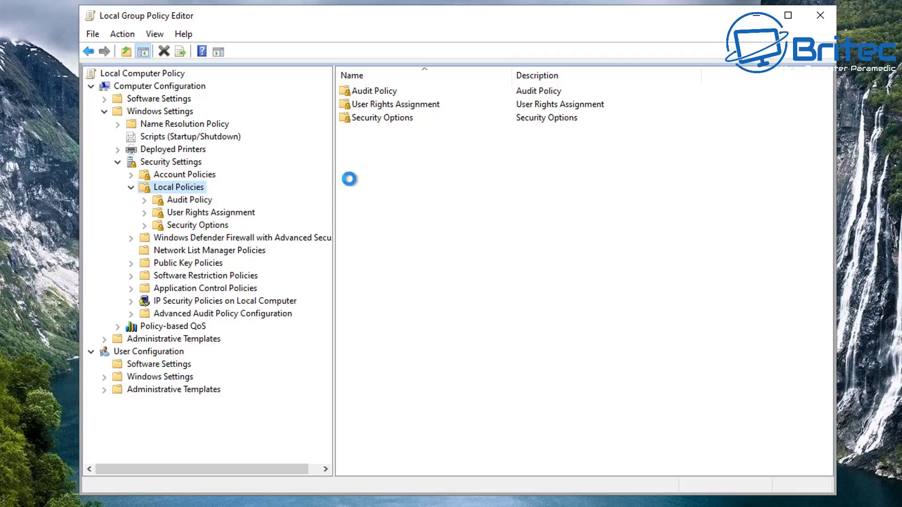
pyautogui.doubleClick(382, 117)
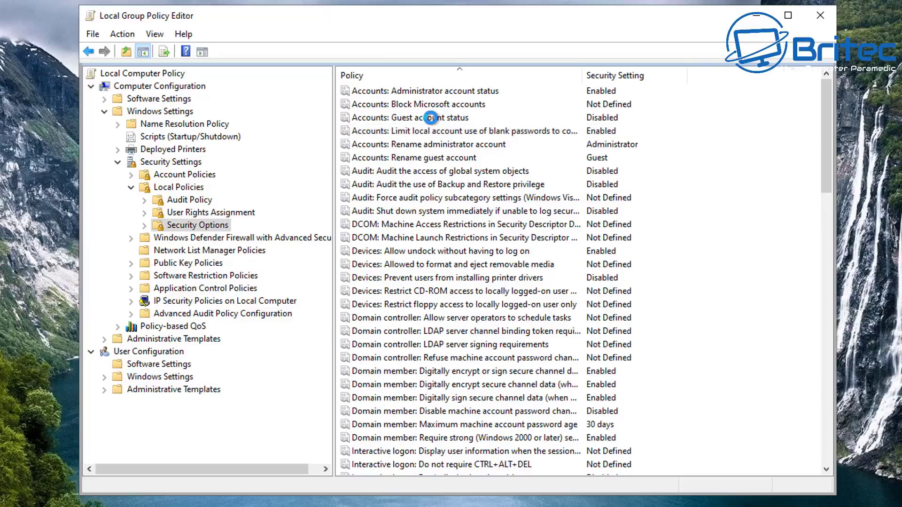
pyautogui.doubleClick(430, 118)
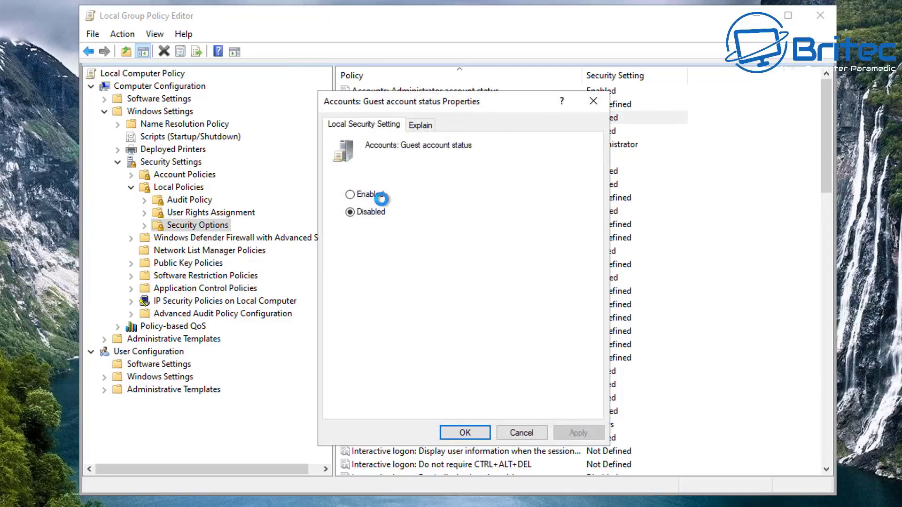
# Step: Close the guest account status policy without changes and select the "Accounts: Block Microsoft accounts" policy
pyautogui.click(593, 101)
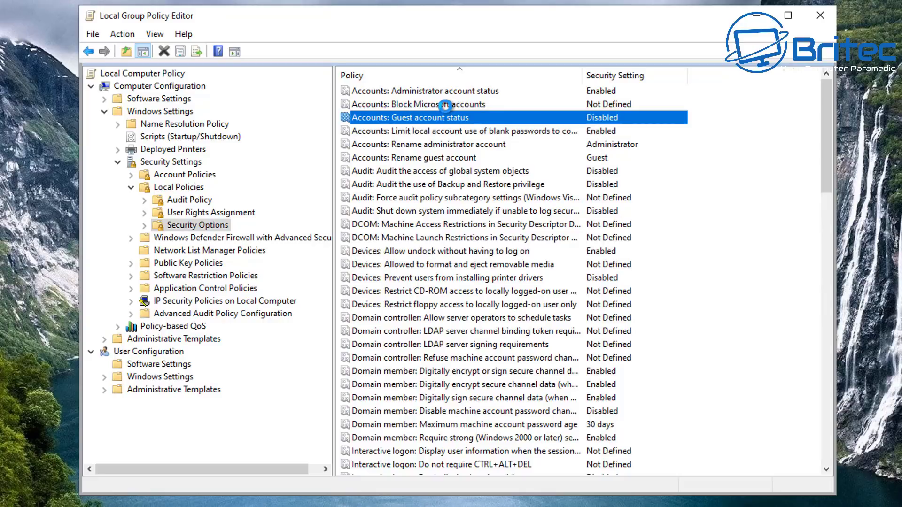
pyautogui.click(447, 104)
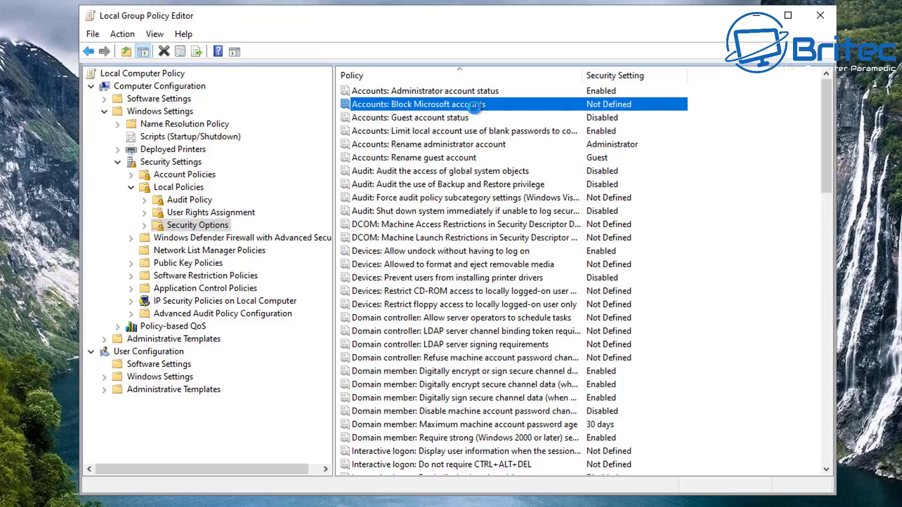
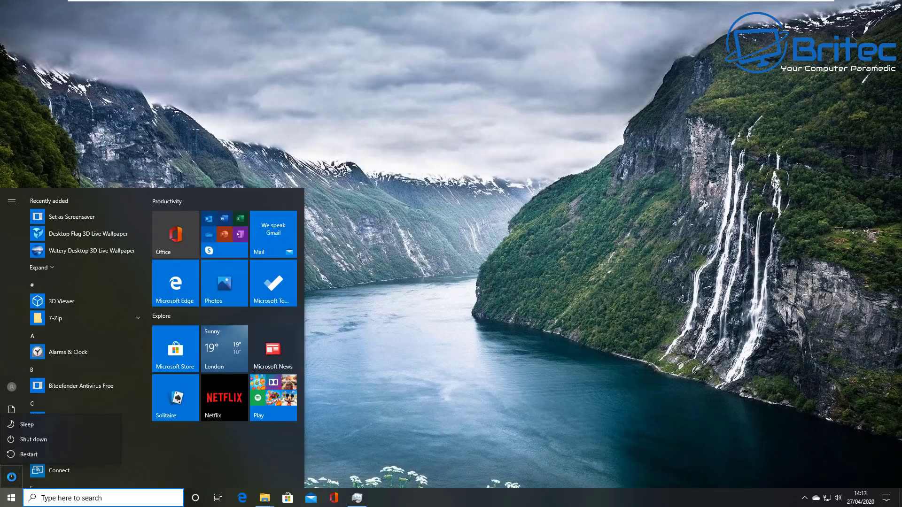
# Step: Restart the computer and sign in to the Administrator account by entering the account password
pyautogui.click(29, 454)
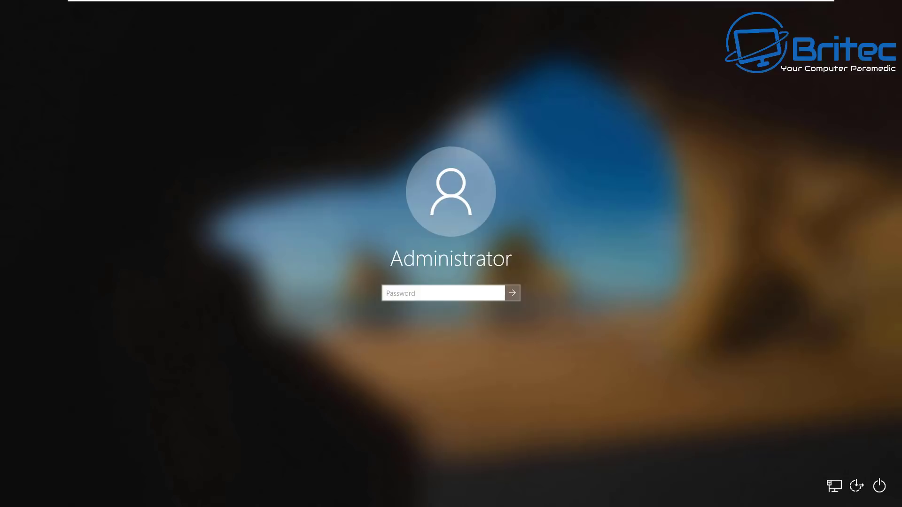
pyautogui.click(395, 291)
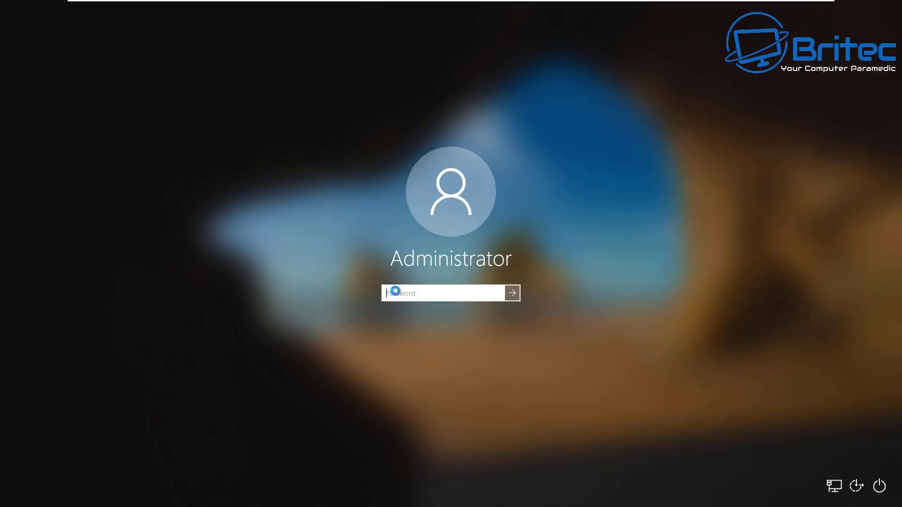
pyautogui.write('••••••••••')
pyautogui.press('Return')
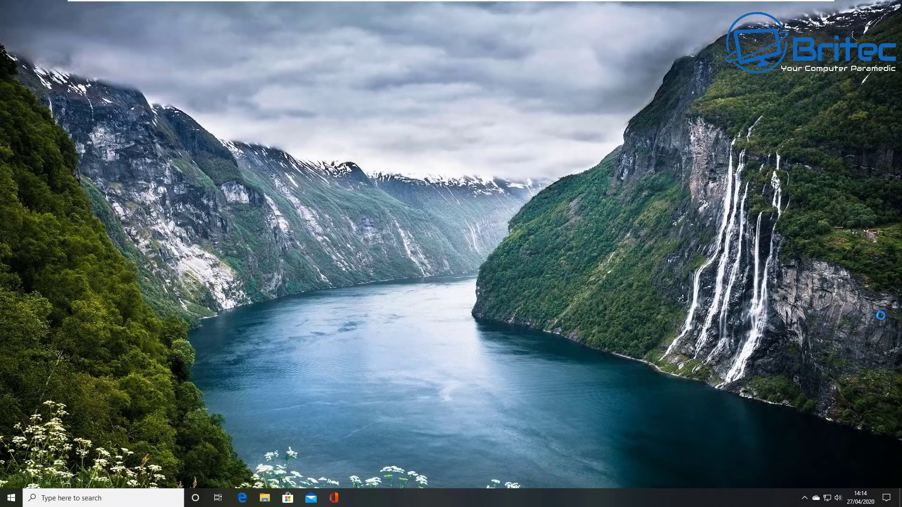
# Step: Launch Task Manager from the desktop to test whether it is restricted, and close it
pyautogui.hotkey('ctrl', 'shift', 'Escape')
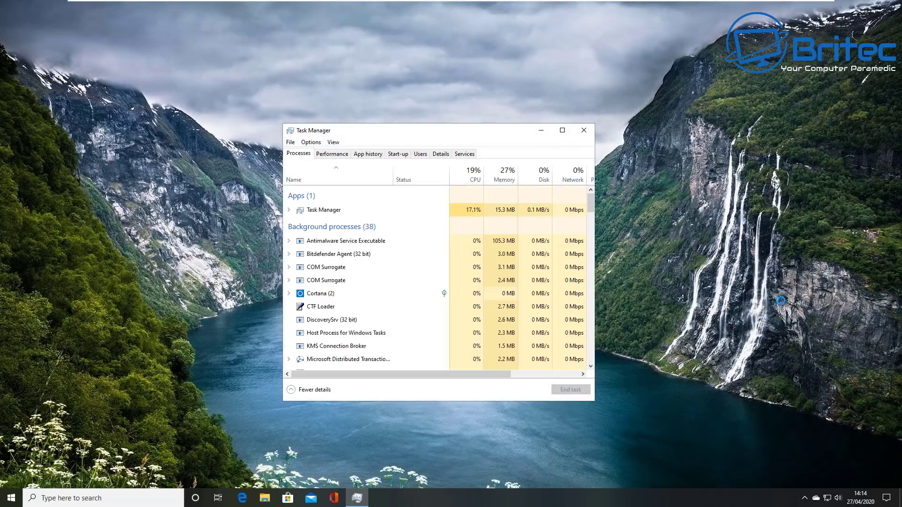
pyautogui.click(585, 131)
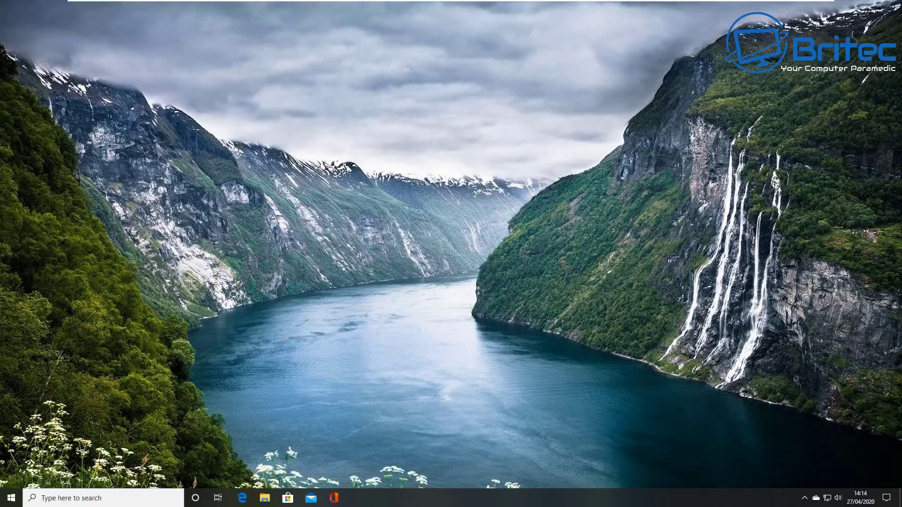
# Step: Try to launch the Registry Editor by searching for "regedit" to test its restriction, and dismiss the message
pyautogui.click(79, 493)
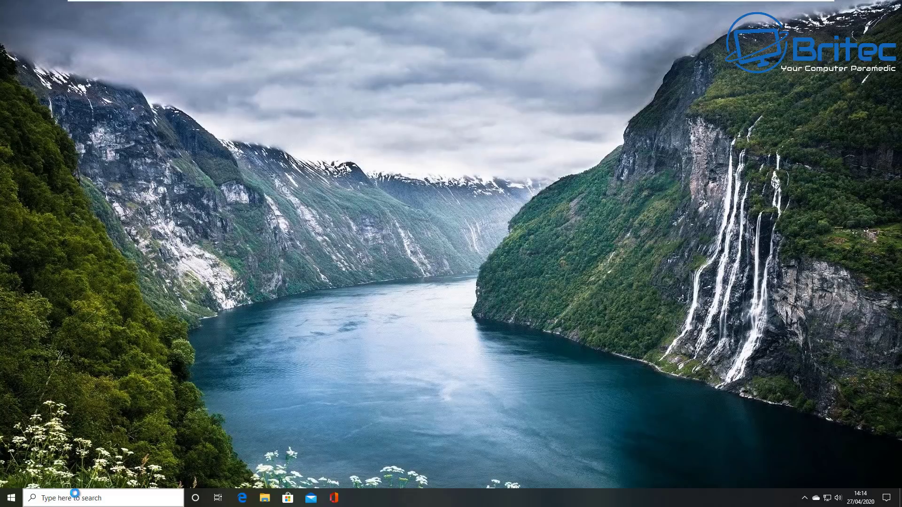
pyautogui.write('re')
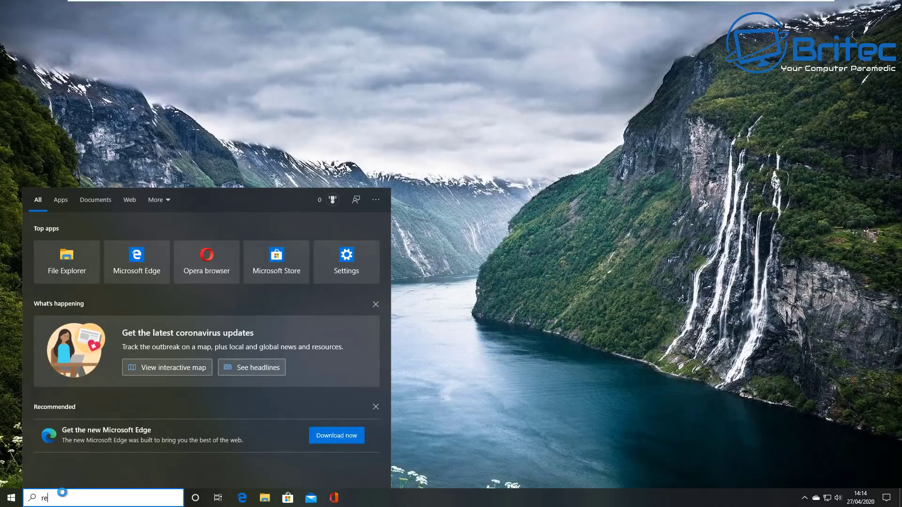
pyautogui.write('gedit')
pyautogui.press('Return')
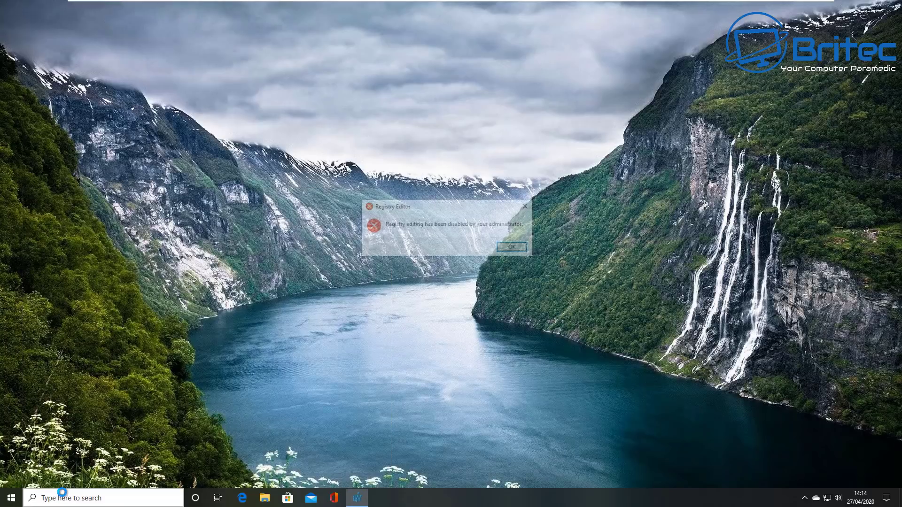
pyautogui.click(513, 247)
# Step: Try to open the Control Panel through a search for "control panel" to test its restriction, and dismiss the message
pyautogui.click(107, 493)
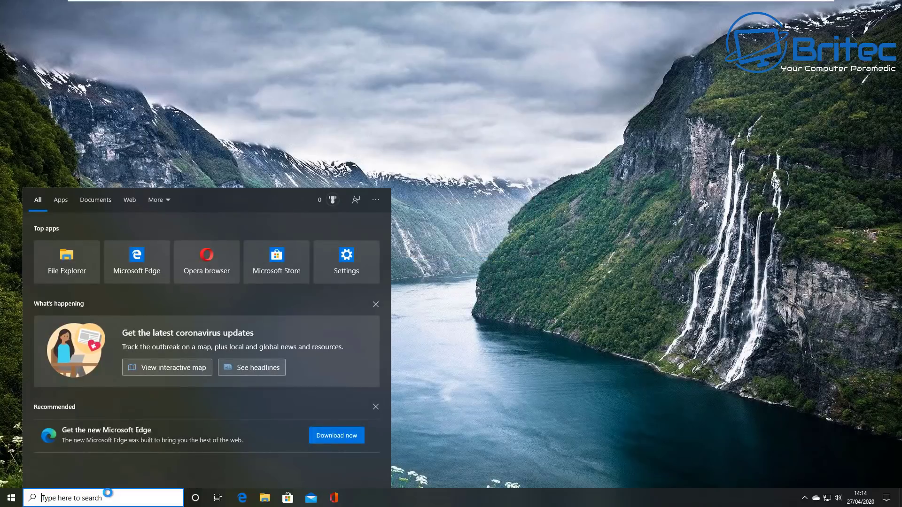
pyautogui.write('control panel')
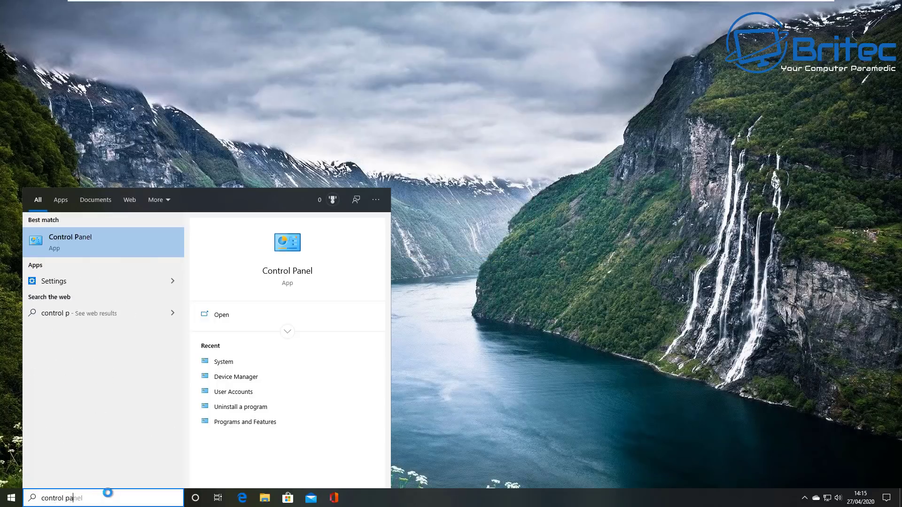
pyautogui.press('Return')
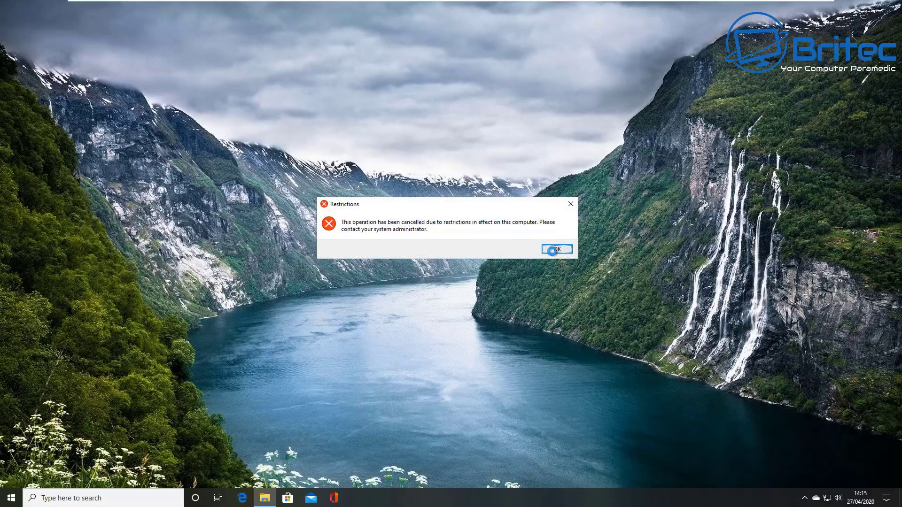
pyautogui.click(556, 248)
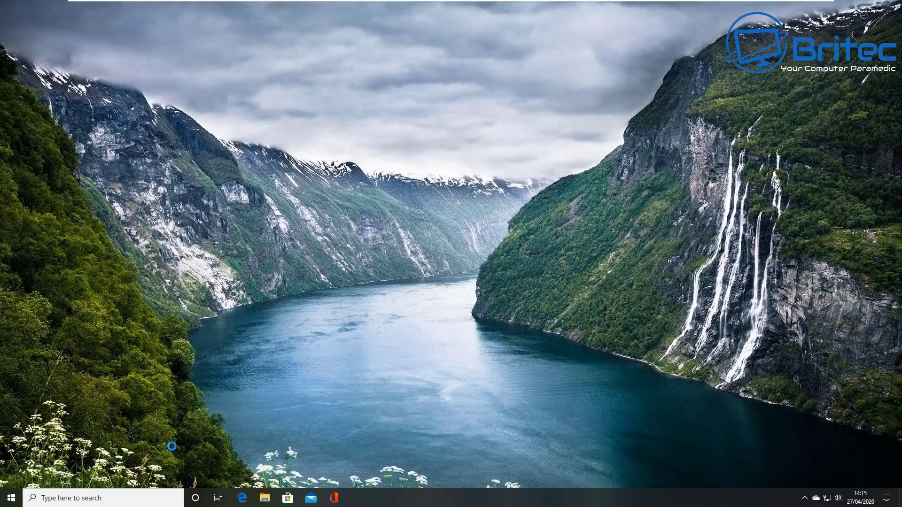
# Step: Try to start Windows PowerShell (Admin) to test its restriction, and dismiss the message
pyautogui.rightClick(9, 495)
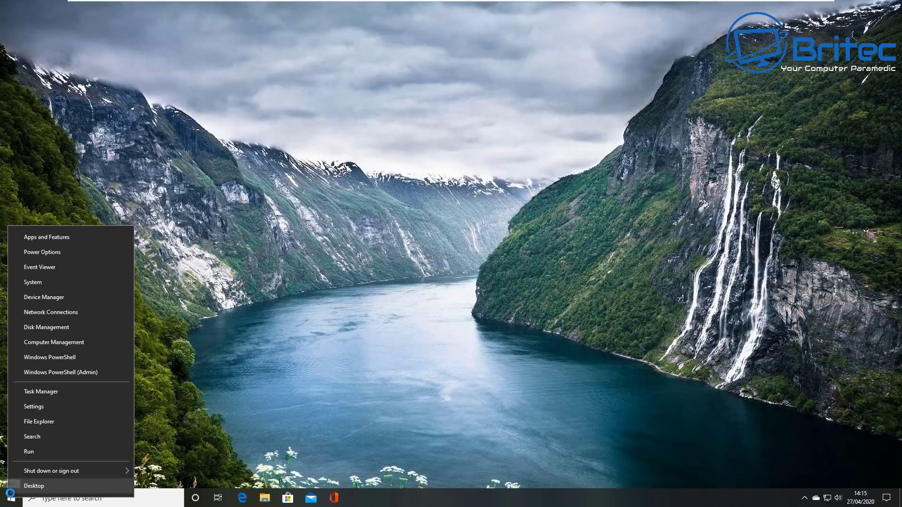
pyautogui.click(57, 373)
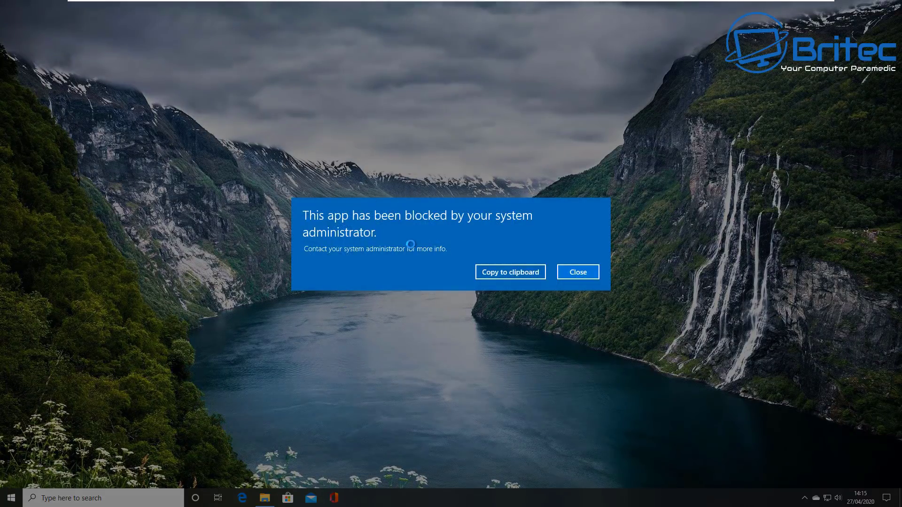
pyautogui.click(578, 272)
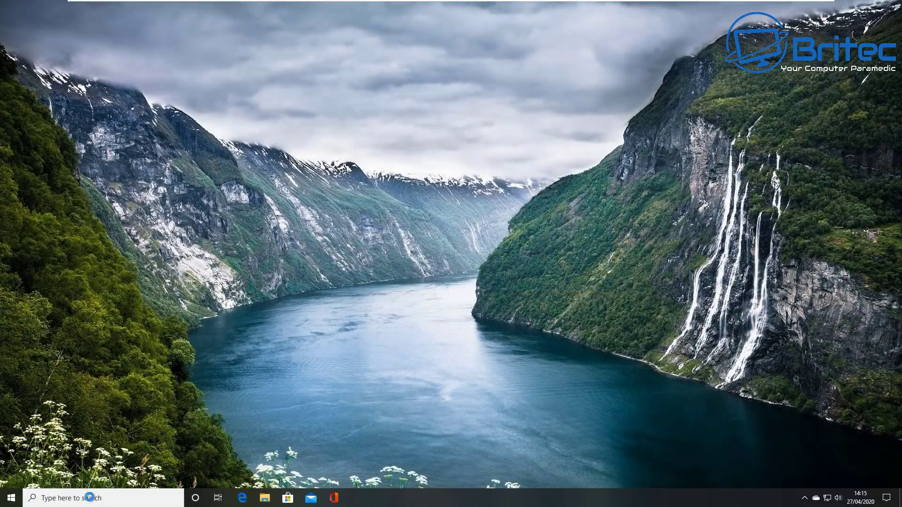
# Step: Search for "cmd", try to use the Command Prompt to test its restriction, and close its window
pyautogui.click(76, 495)
pyautogui.write('cmd')
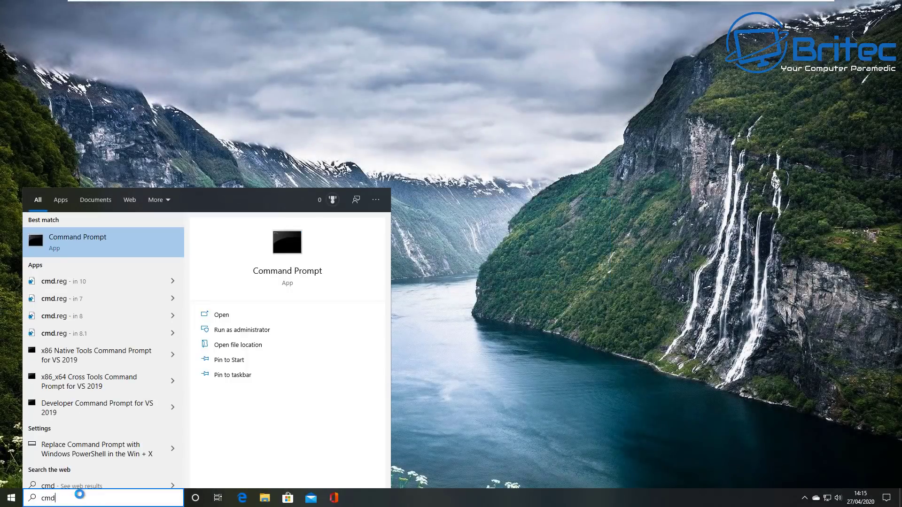
pyautogui.click(92, 239)
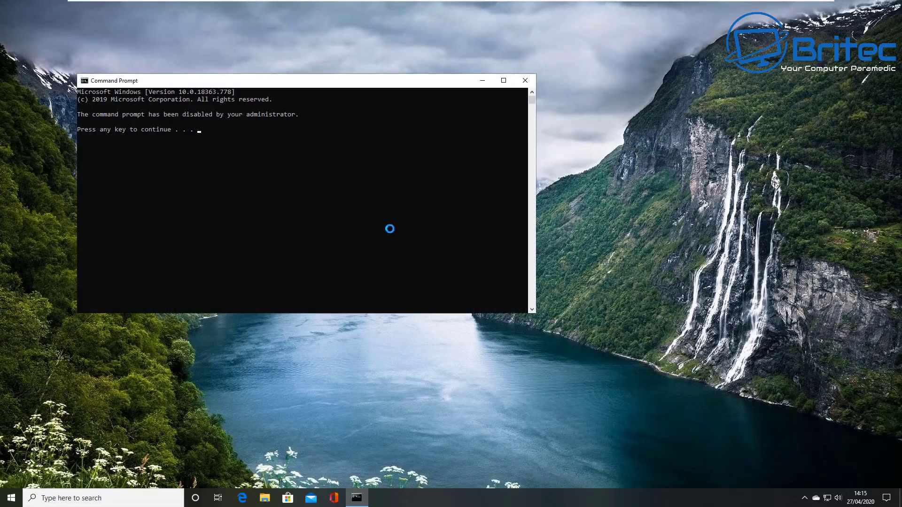
pyautogui.moveTo(213, 81); pyautogui.dragTo(367, 121)
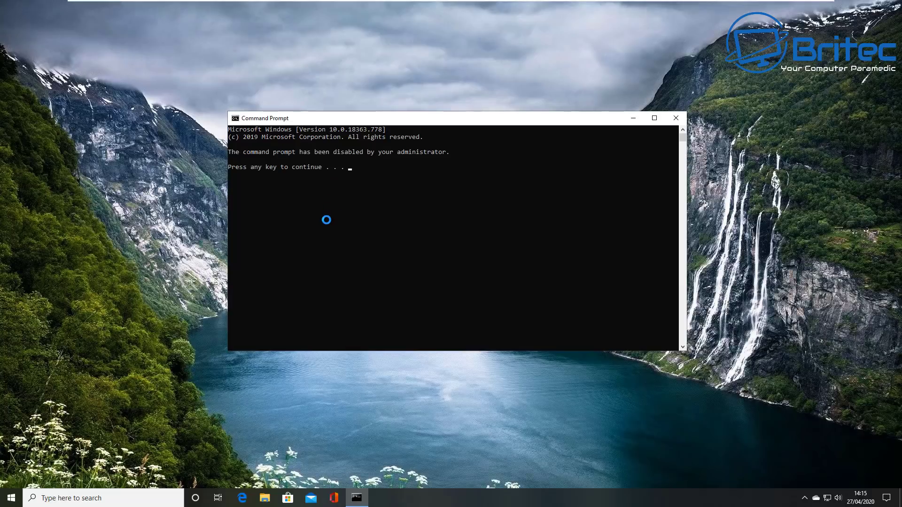
pyautogui.press('Return')
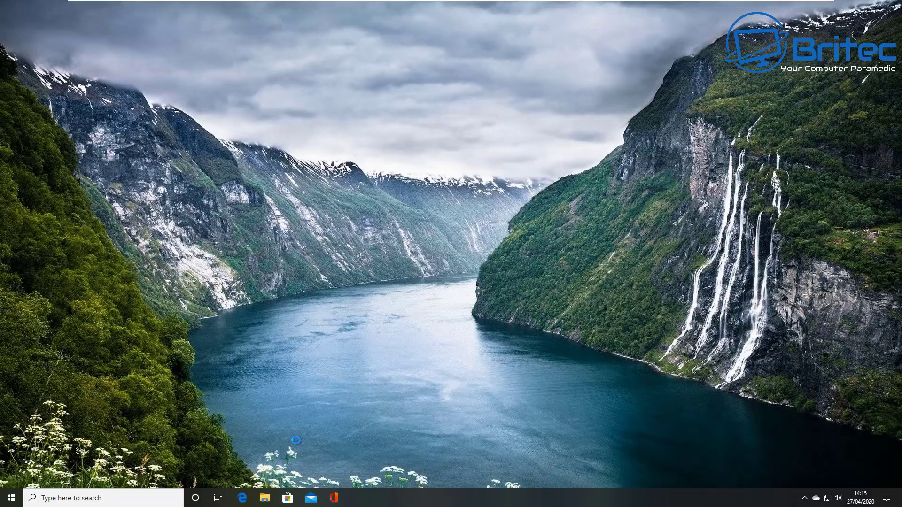
# Step: Open the Local Group Policy Editor by searching for "gpedit", enlarge its window and widen the policy tree
pyautogui.click(100, 497)
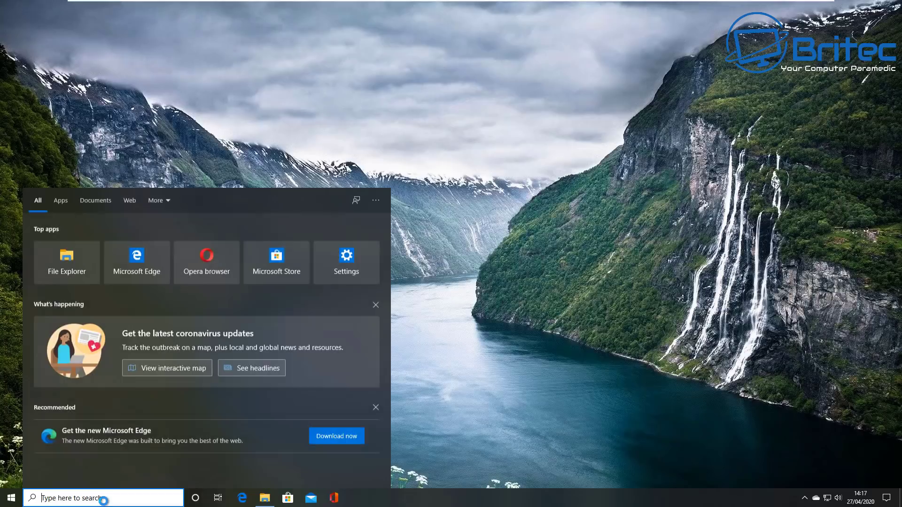
pyautogui.write('gpedit')
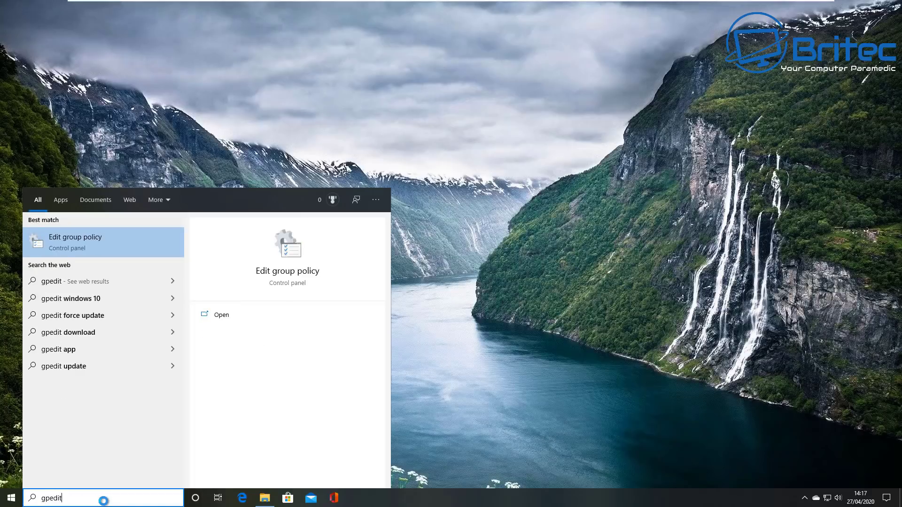
pyautogui.click(78, 241)
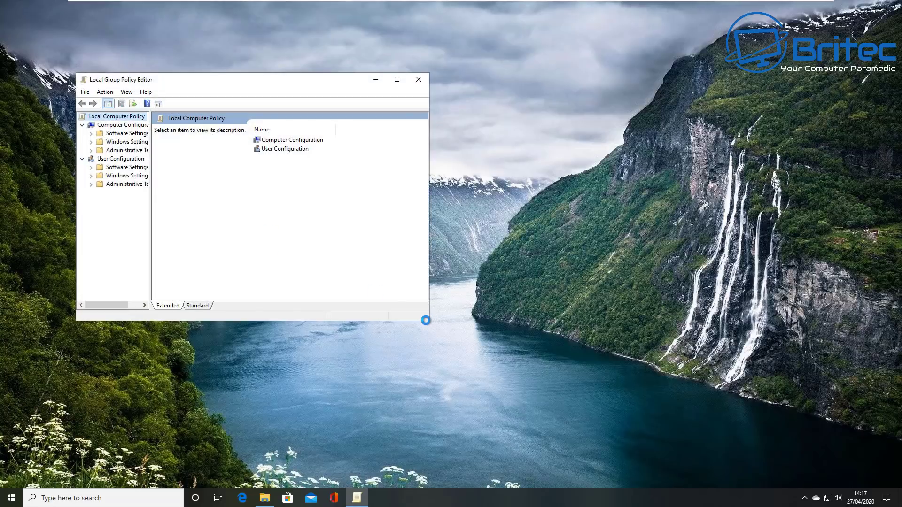
pyautogui.moveTo(427, 322); pyautogui.dragTo(681, 415)
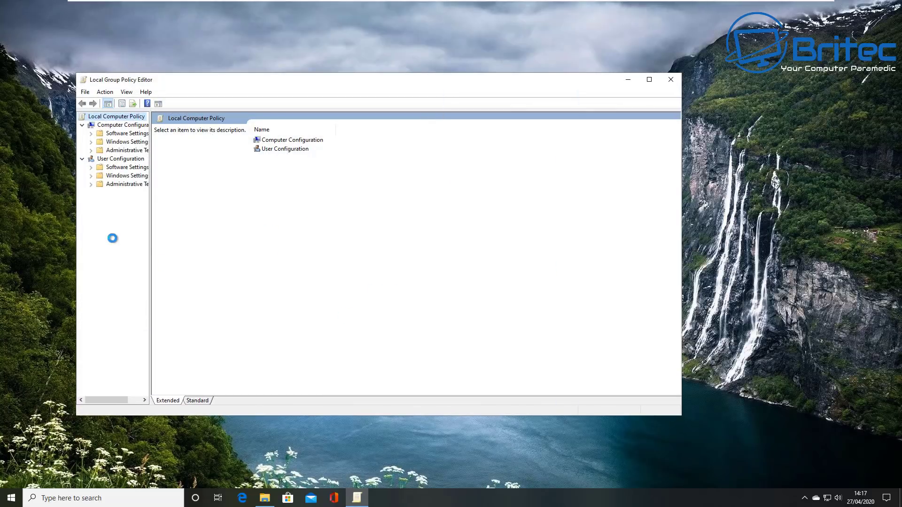
pyautogui.moveTo(151, 245); pyautogui.dragTo(234, 226)
pyautogui.moveTo(285, 81); pyautogui.dragTo(340, 74)
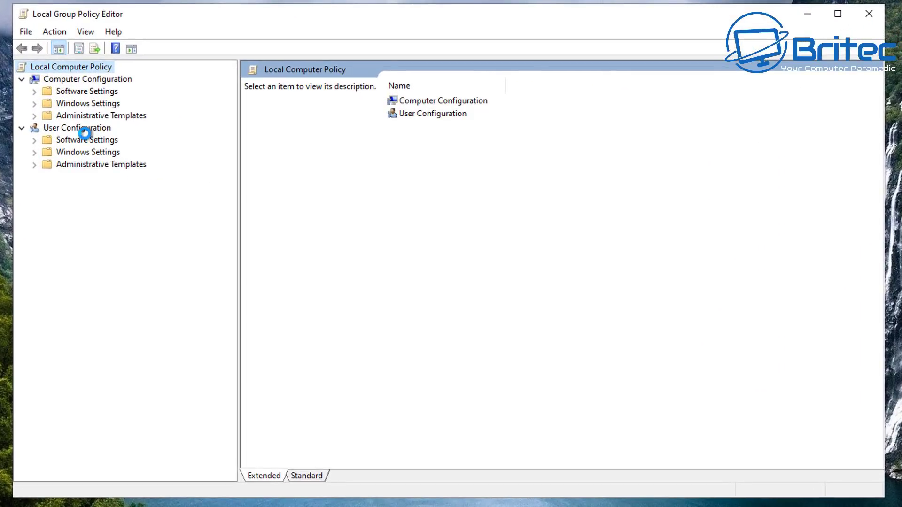
# Step: Show the System policies in Administrative Templates under User Configuration
pyautogui.click(148, 145)
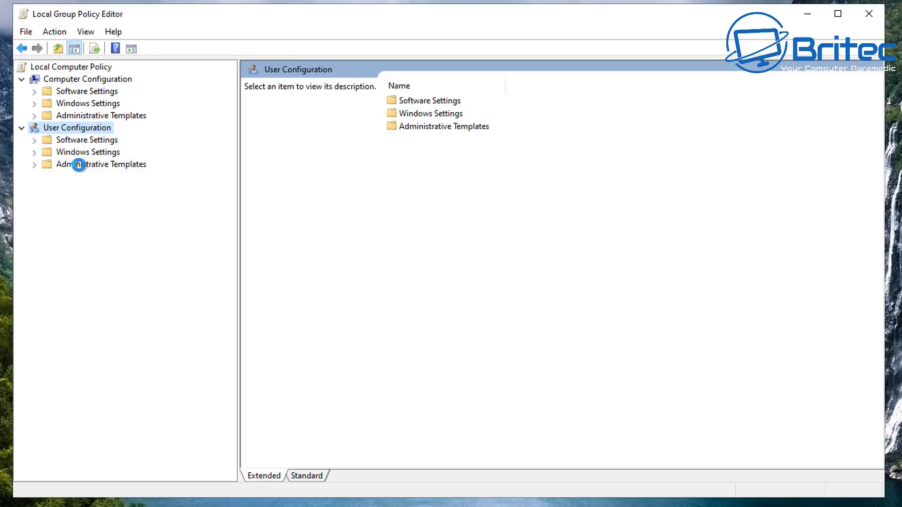
pyautogui.click(79, 165)
pyautogui.click(34, 164)
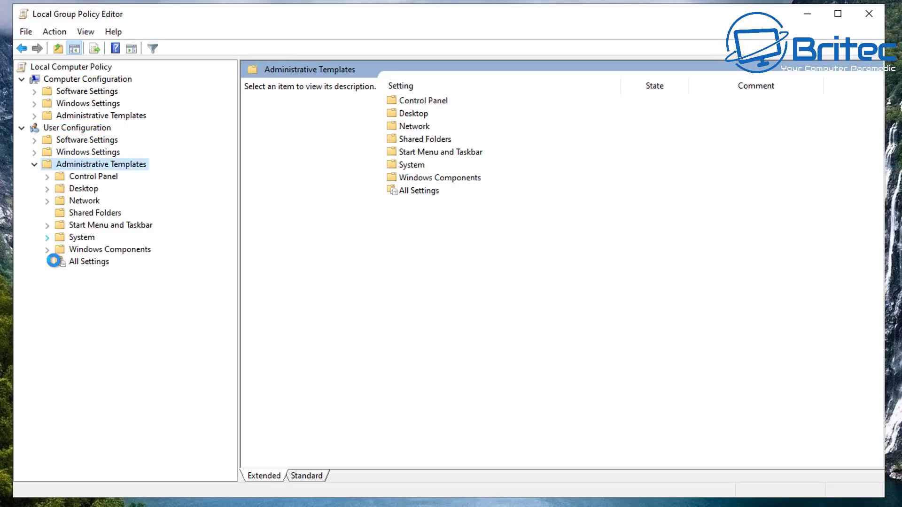
pyautogui.click(83, 237)
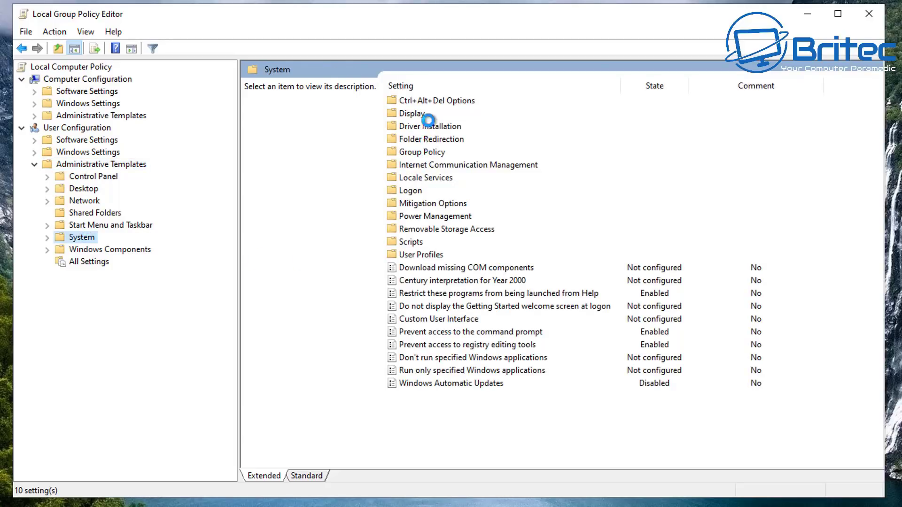
# Step: Check Task Manager access from the taskbar while the policy editor is open, and close Task Manager again
pyautogui.rightClick(457, 505)
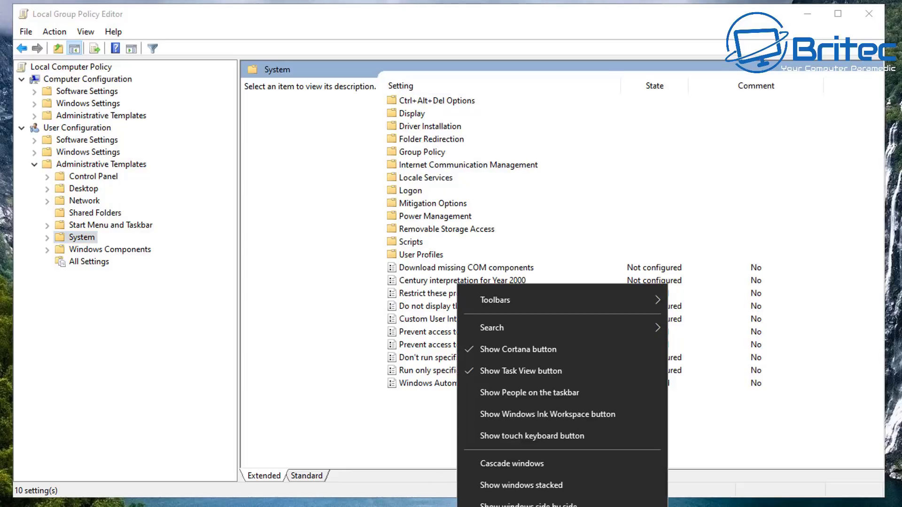
pyautogui.click(516, 506)
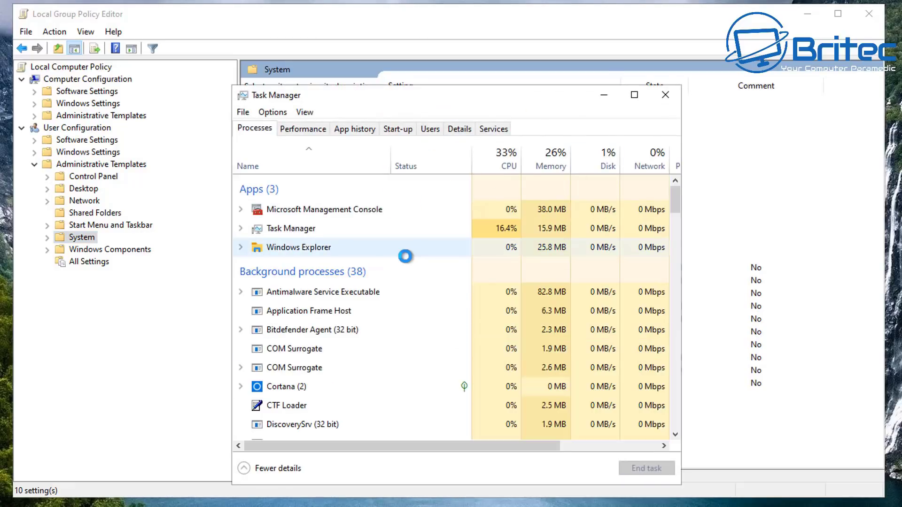
pyautogui.click(665, 95)
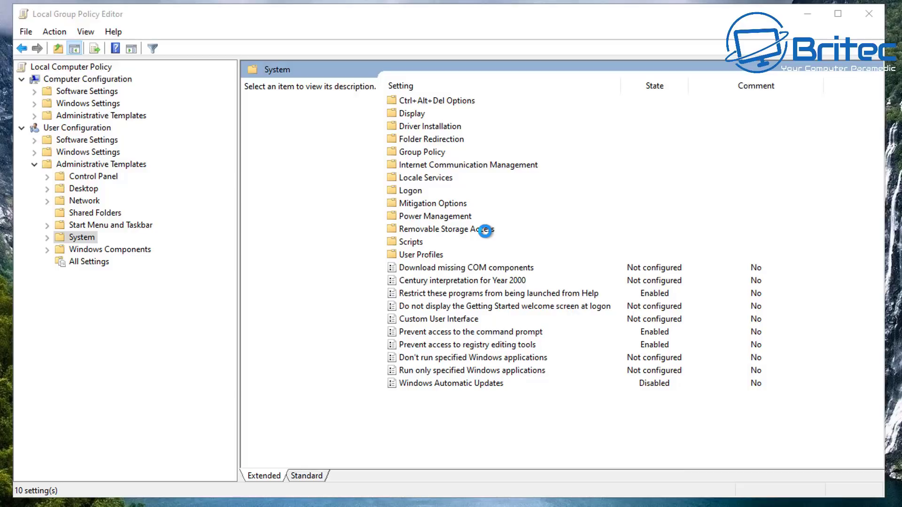
# Step: Enable the Remove Task Manager policy in the Ctrl+Alt+Del Options folder, apply it and close its settings
pyautogui.doubleClick(442, 98)
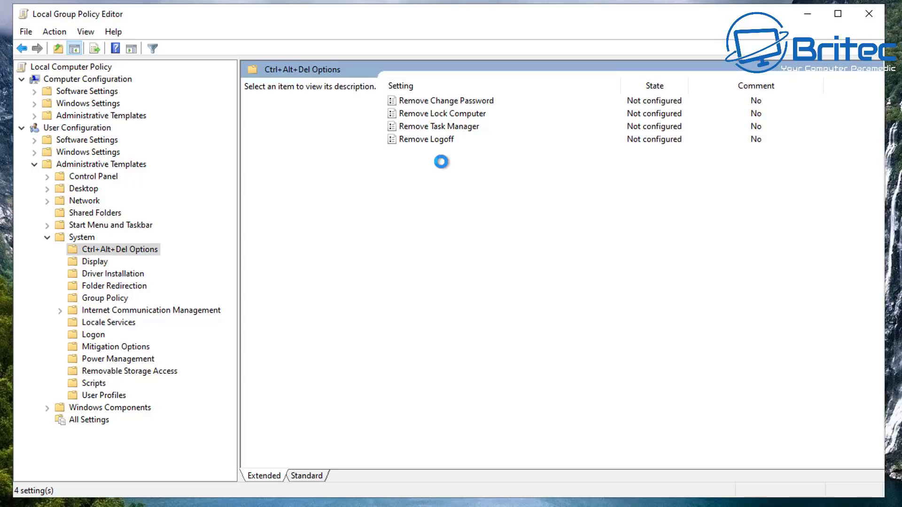
pyautogui.click(444, 125)
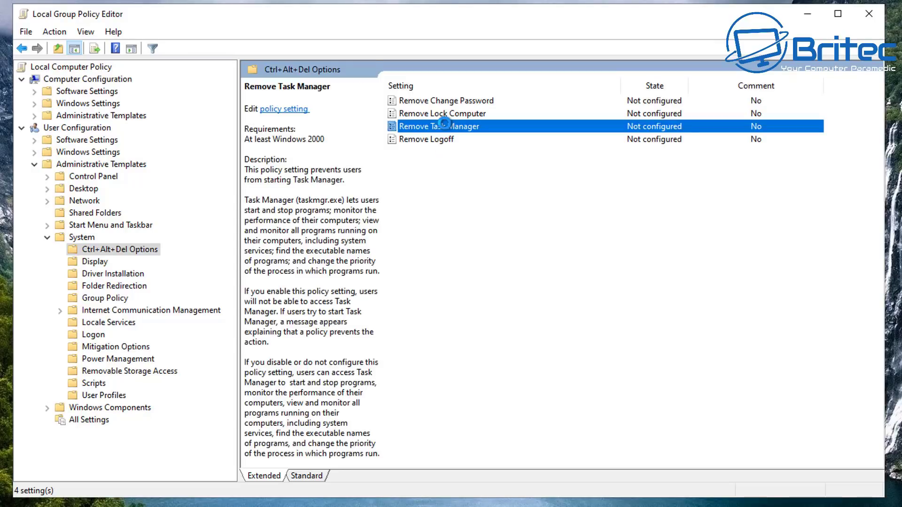
pyautogui.doubleClick(444, 126)
pyautogui.moveTo(187, 10); pyautogui.dragTo(440, 58)
pyautogui.click(242, 130)
pyautogui.click(640, 455)
pyautogui.click(538, 455)
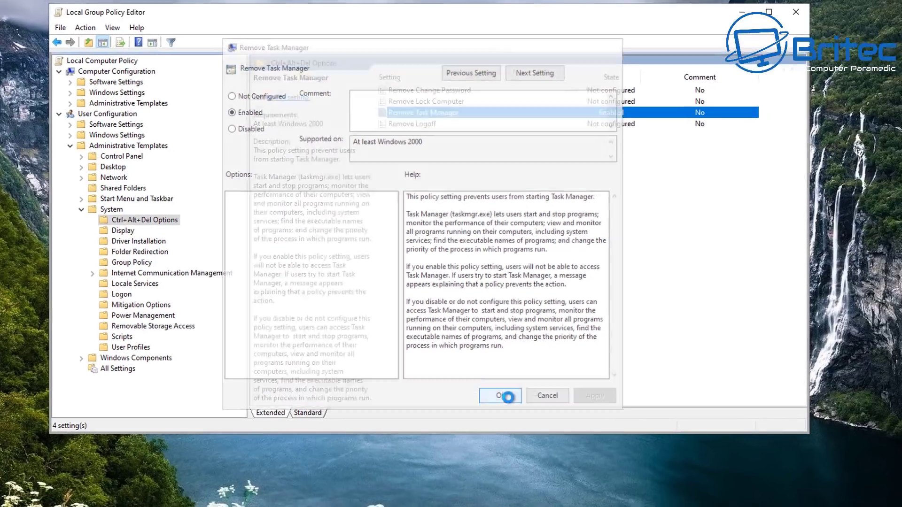
# Step: Check whether Task Manager can be started from the taskbar, and close the Local Group Policy Editor
pyautogui.rightClick(442, 498)
pyautogui.click(471, 450)
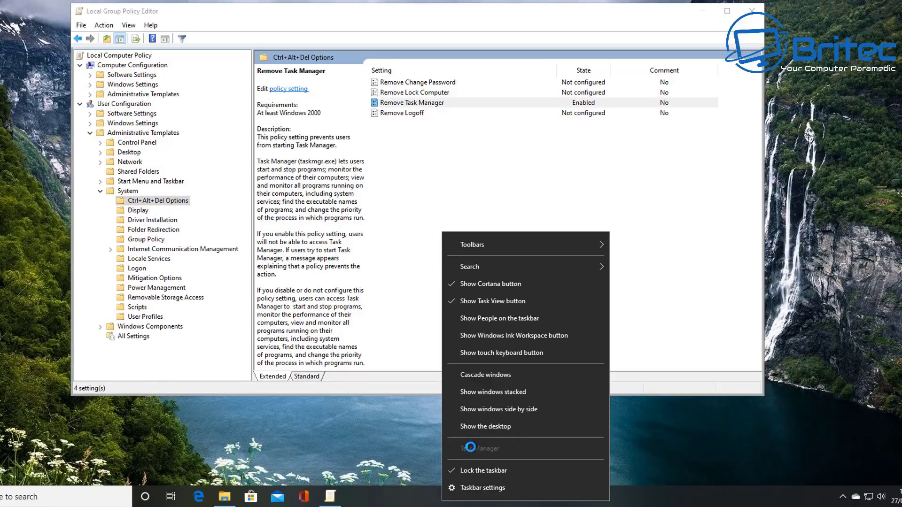
pyautogui.click(446, 216)
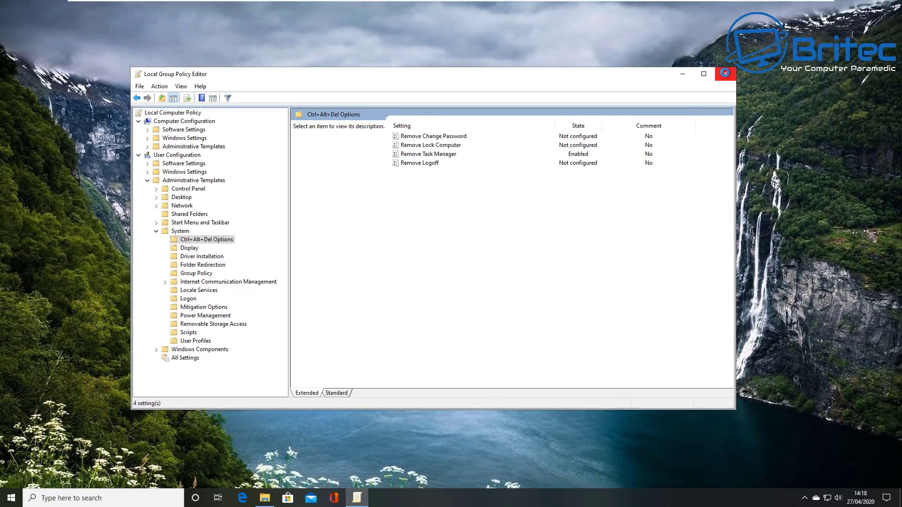
pyautogui.click(724, 73)
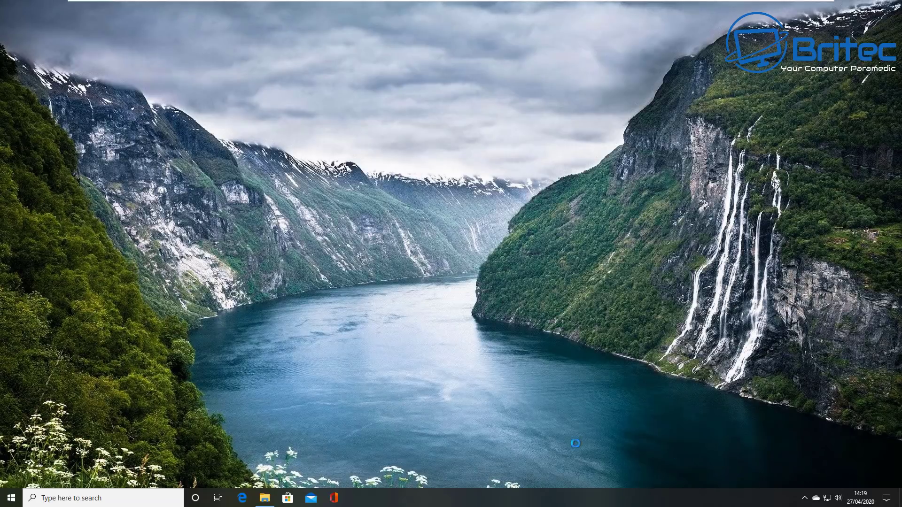
# Step: Try to open Windows Settings from Start to test its restriction
pyautogui.click(11, 498)
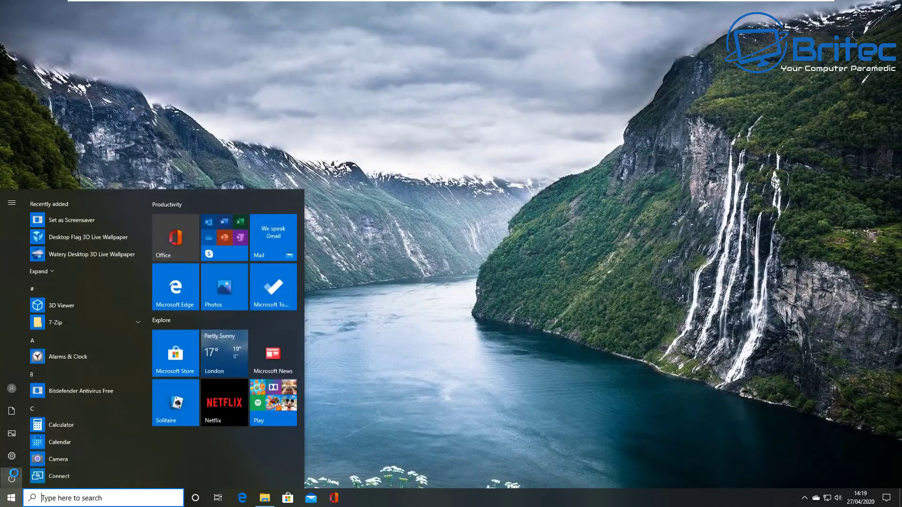
pyautogui.moveTo(12, 455)
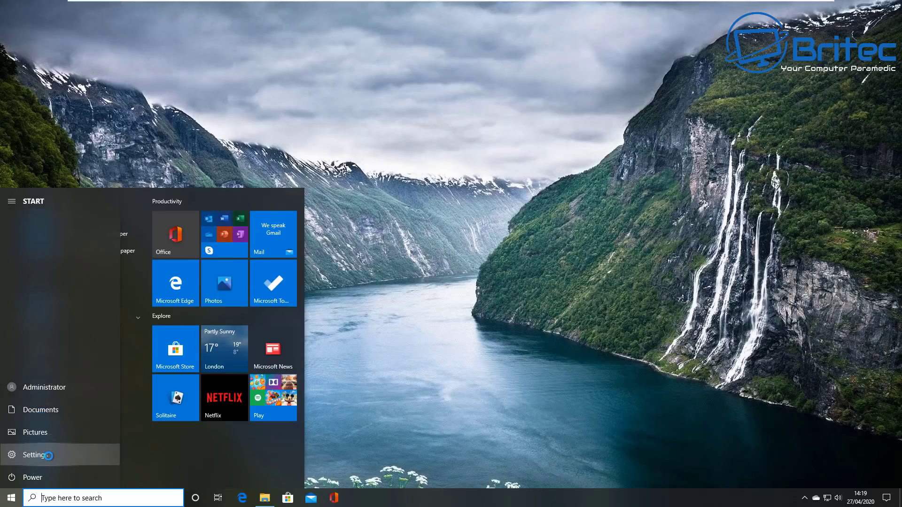
pyautogui.click(34, 455)
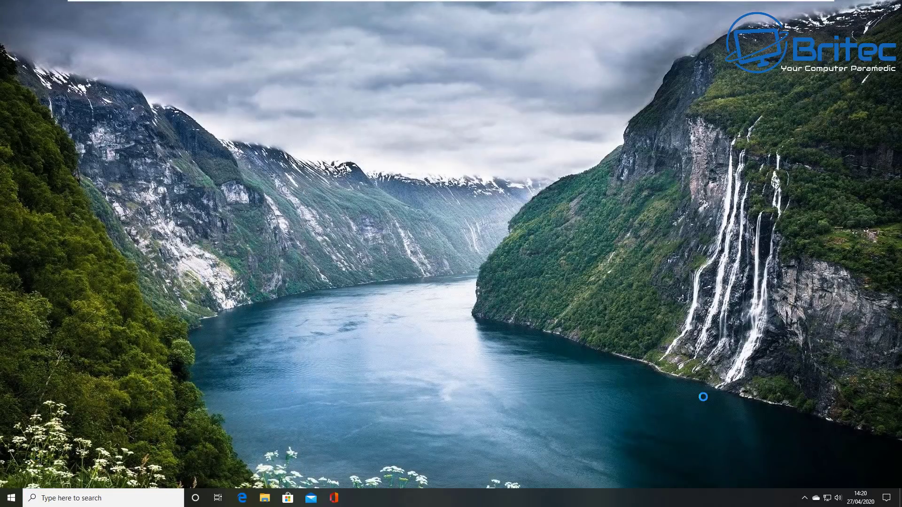
# Step: Try to reach Control Panel by entering "control" as the File Explorer location, dismiss the message and close File Explorer
pyautogui.click(265, 497)
pyautogui.moveTo(434, 93); pyautogui.dragTo(423, 94)
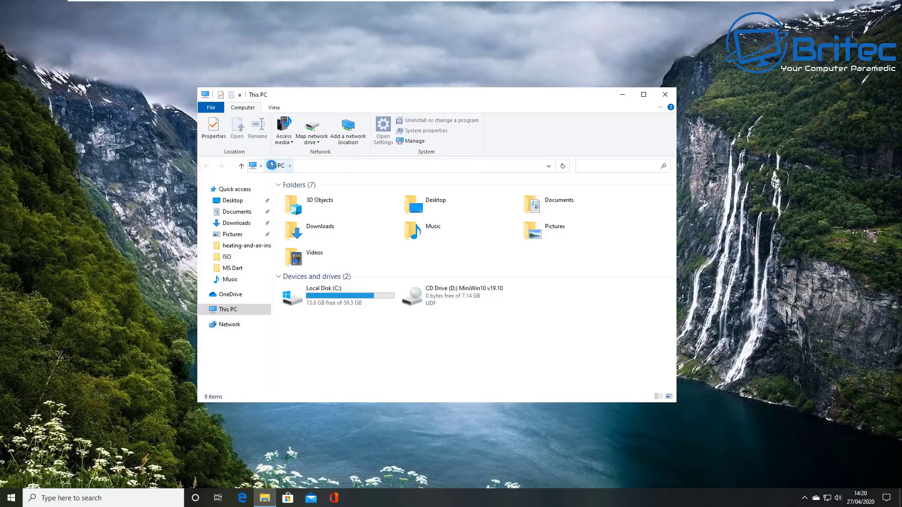
pyautogui.click(261, 165)
pyautogui.click(261, 166)
pyautogui.click(289, 165)
pyautogui.click(309, 165)
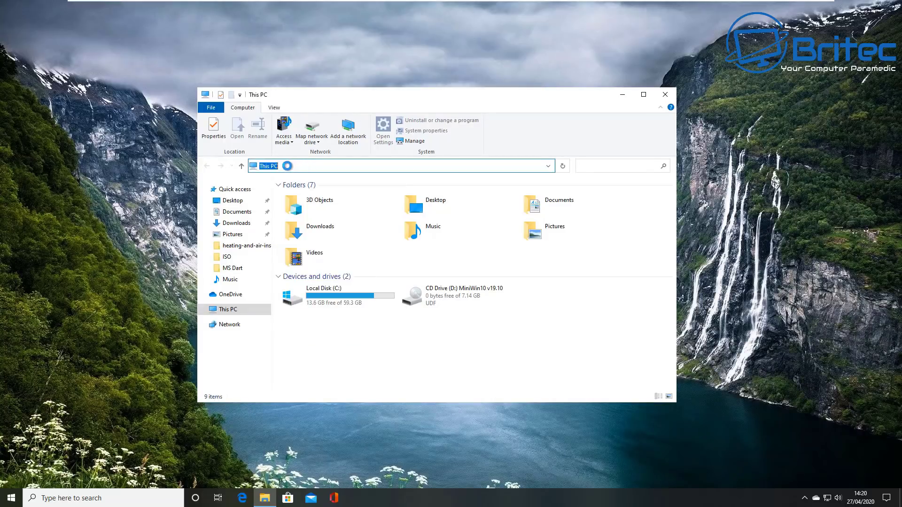
pyautogui.write('control')
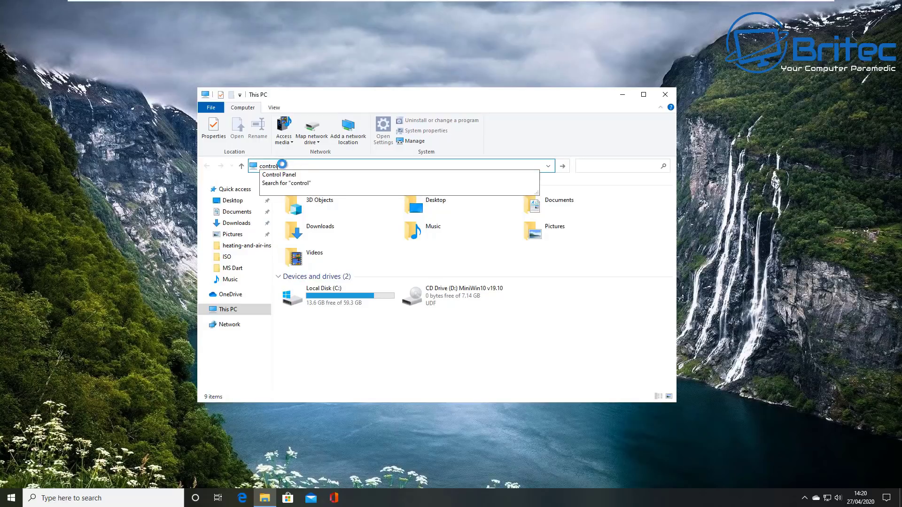
pyautogui.click(276, 174)
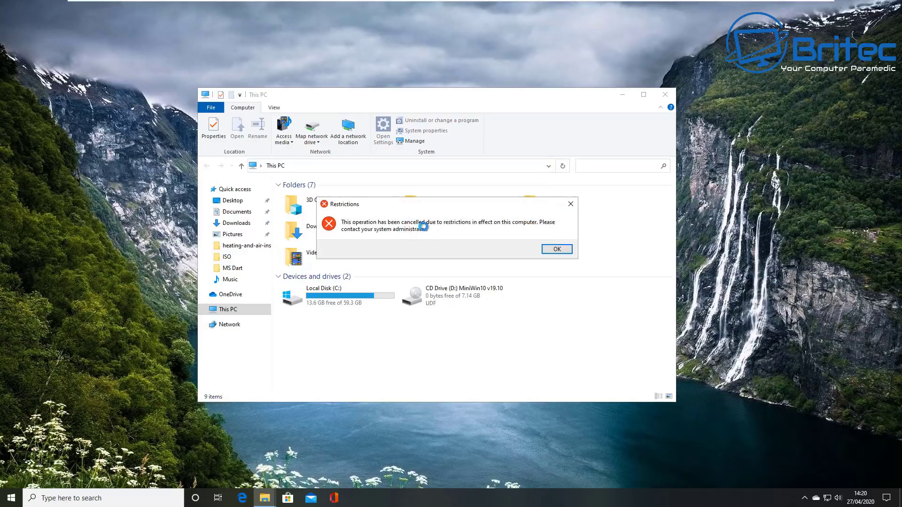
pyautogui.click(545, 250)
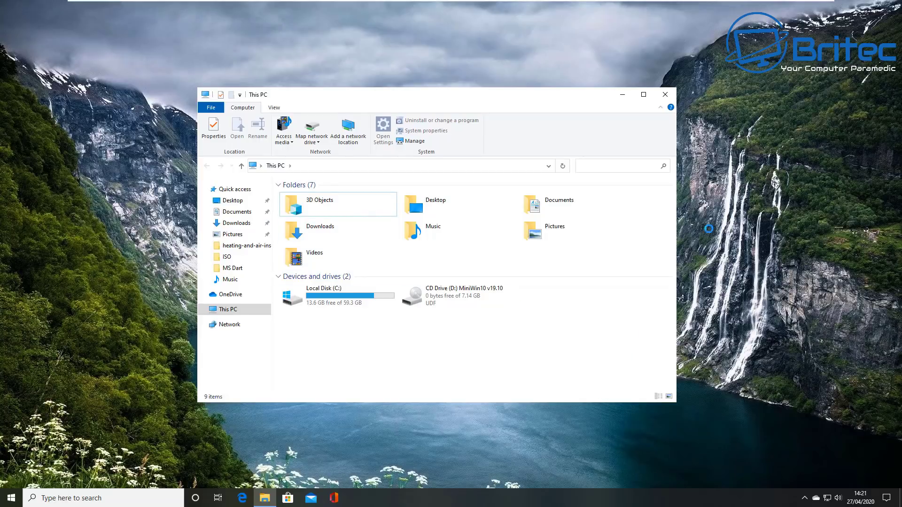
pyautogui.click(596, 166)
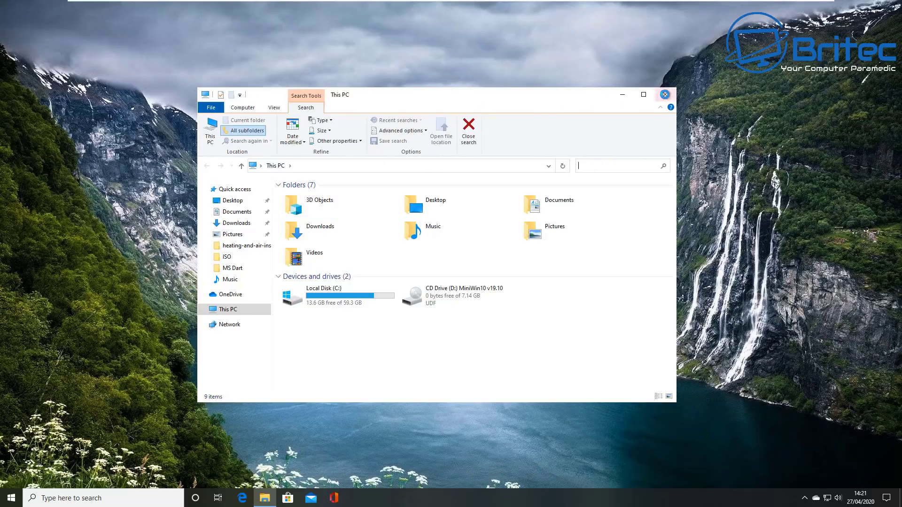
pyautogui.click(664, 93)
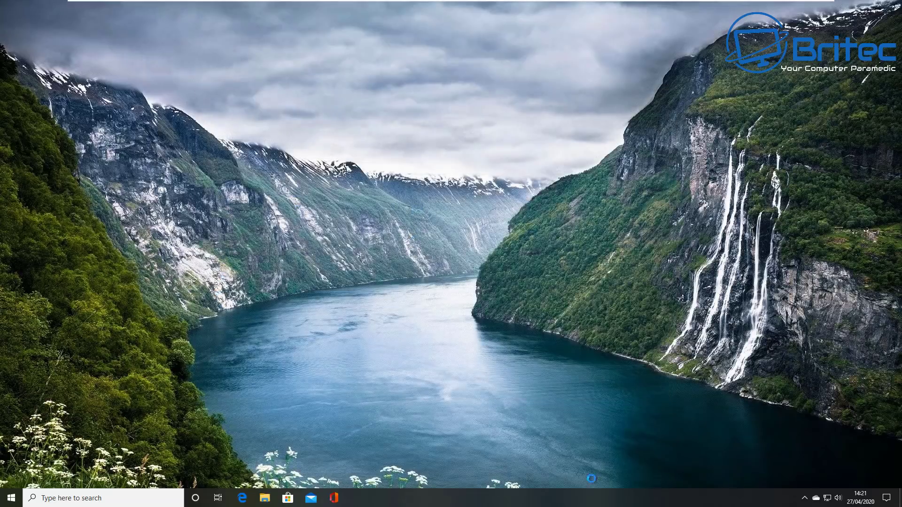
# Step: Search for "notepad", open Notepad to test whether it still runs, and close it again
pyautogui.click(101, 498)
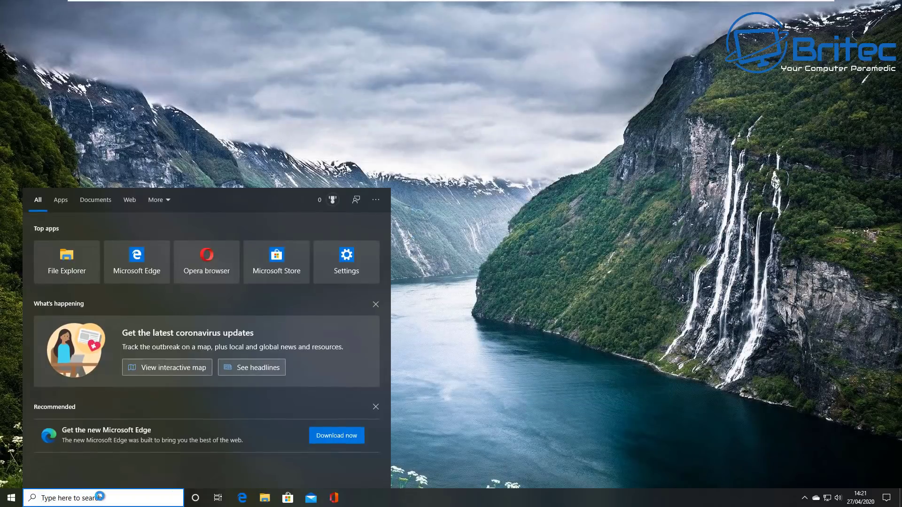
pyautogui.write('notepad')
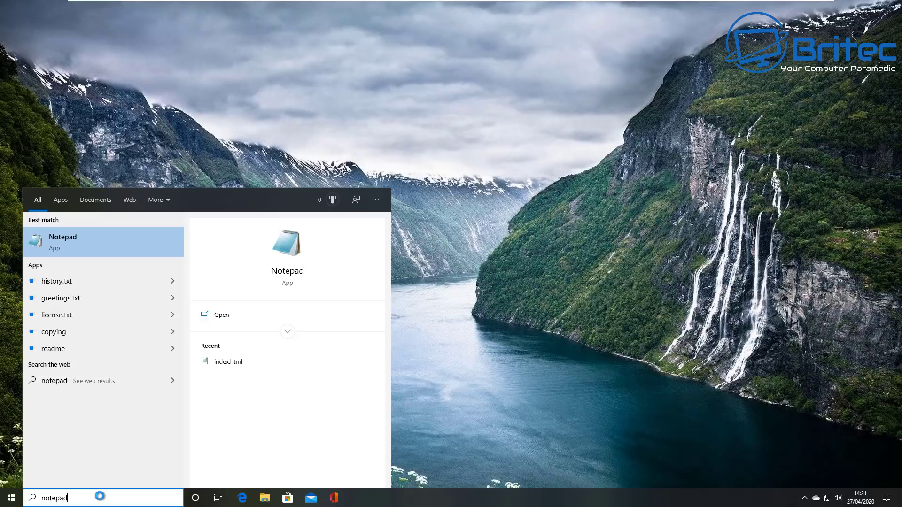
pyautogui.click(84, 238)
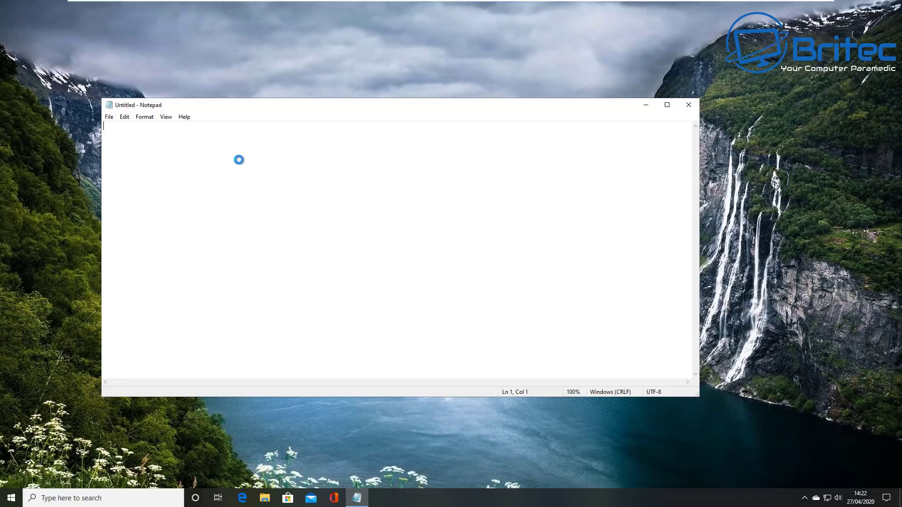
pyautogui.click(688, 105)
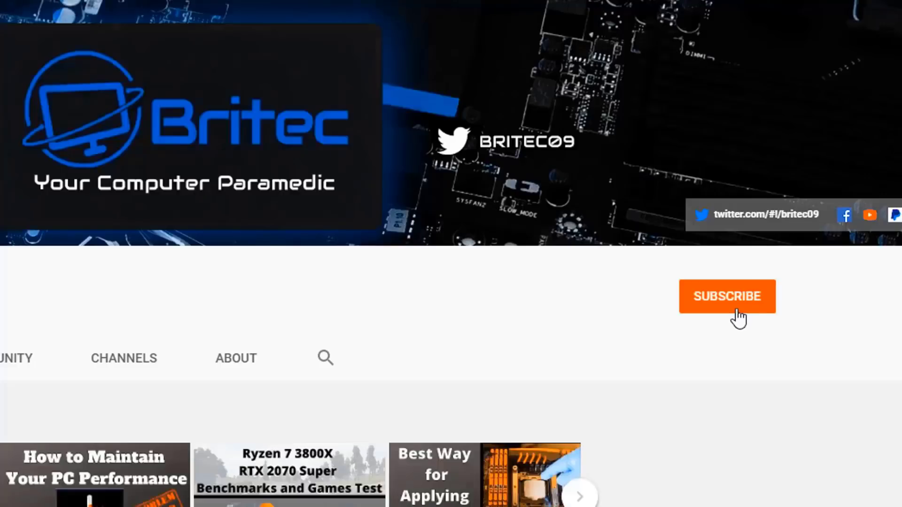
# Step: Subscribe to the Britec channel on YouTube and set its notifications to All
pyautogui.click(737, 319)
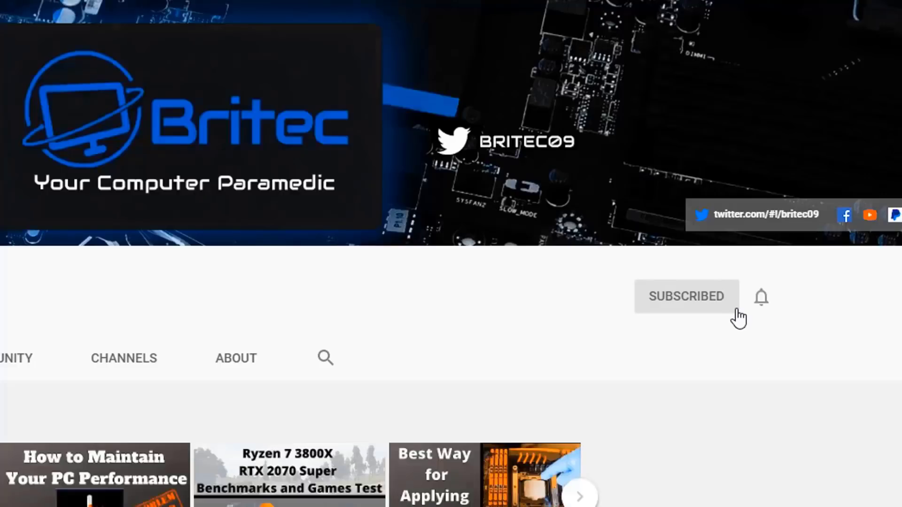
pyautogui.click(761, 299)
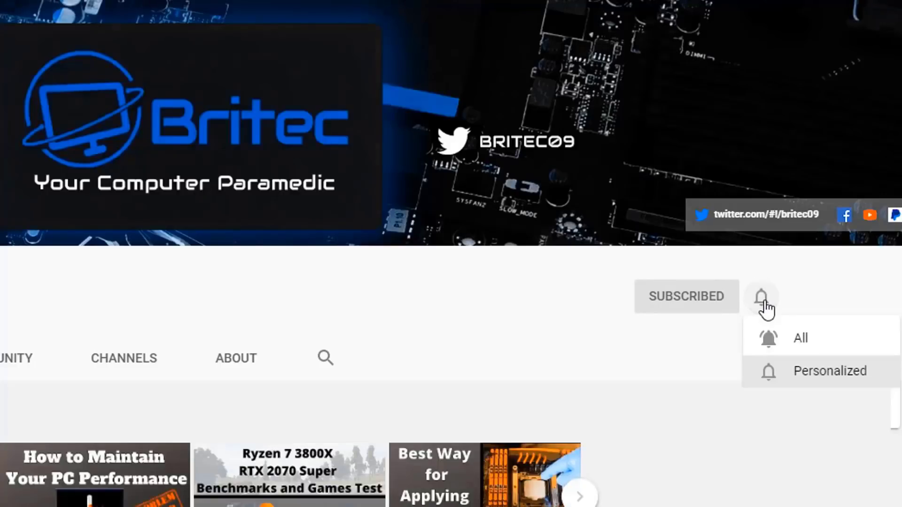
pyautogui.click(784, 341)
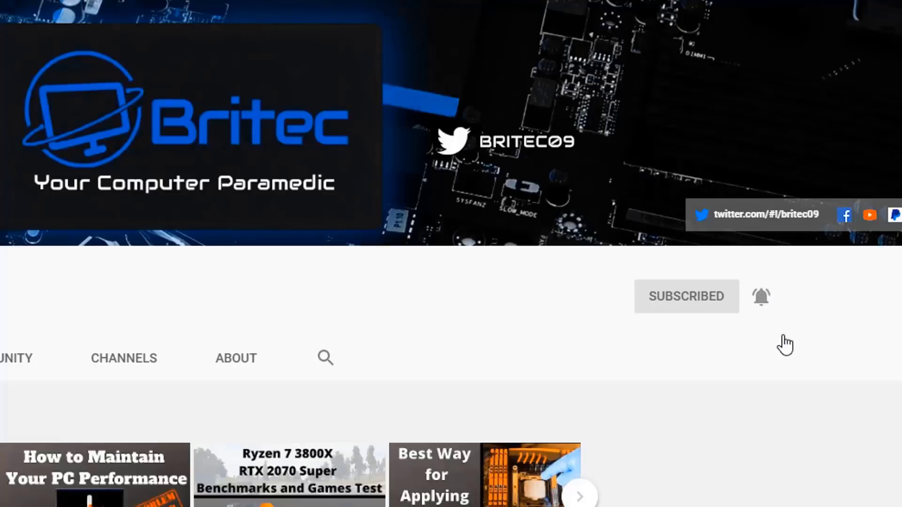